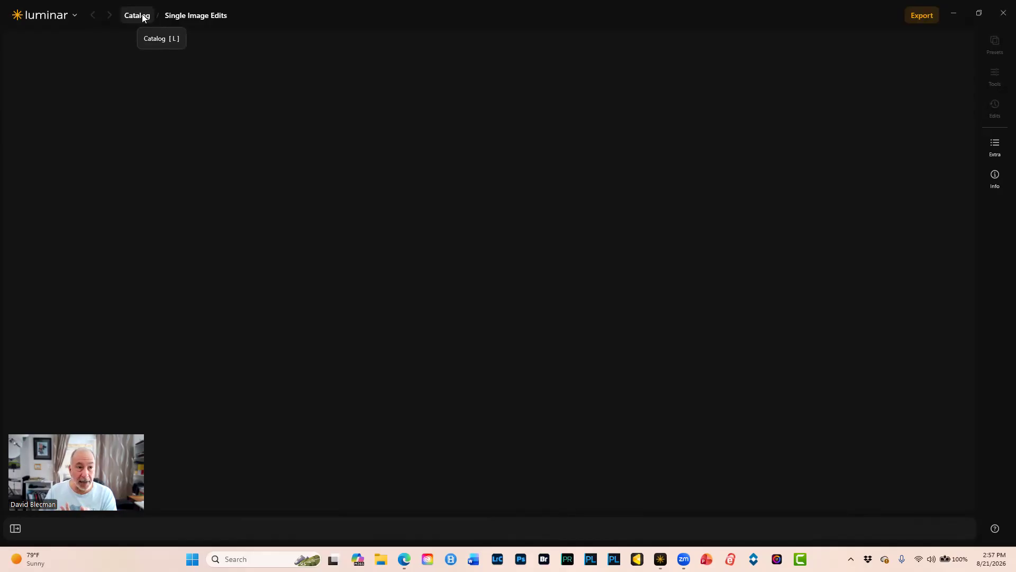
Step: Add the single image lucca-1033 from the Lucca folder to the catalog
left_click(143, 19)
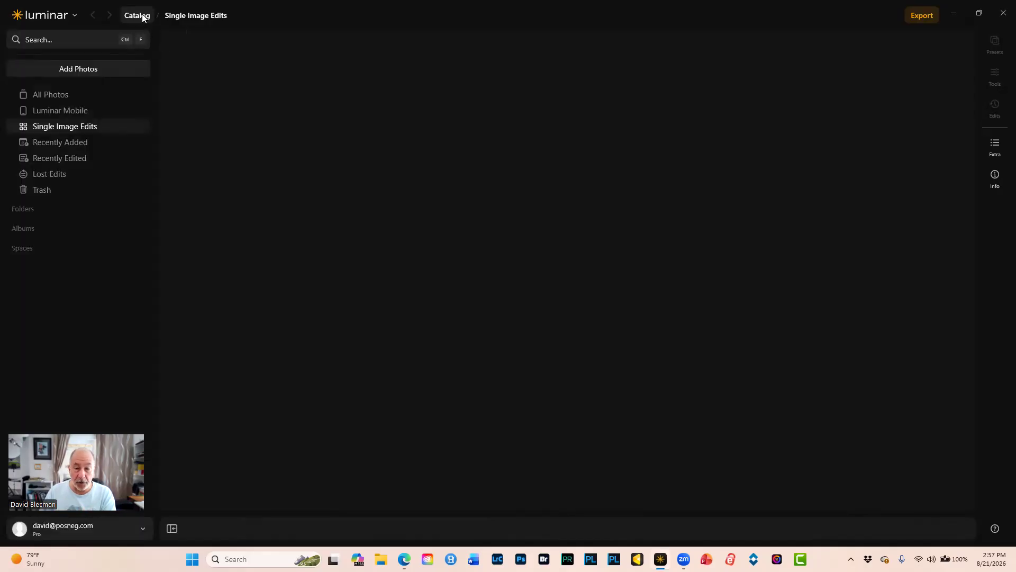
left_click(86, 72)
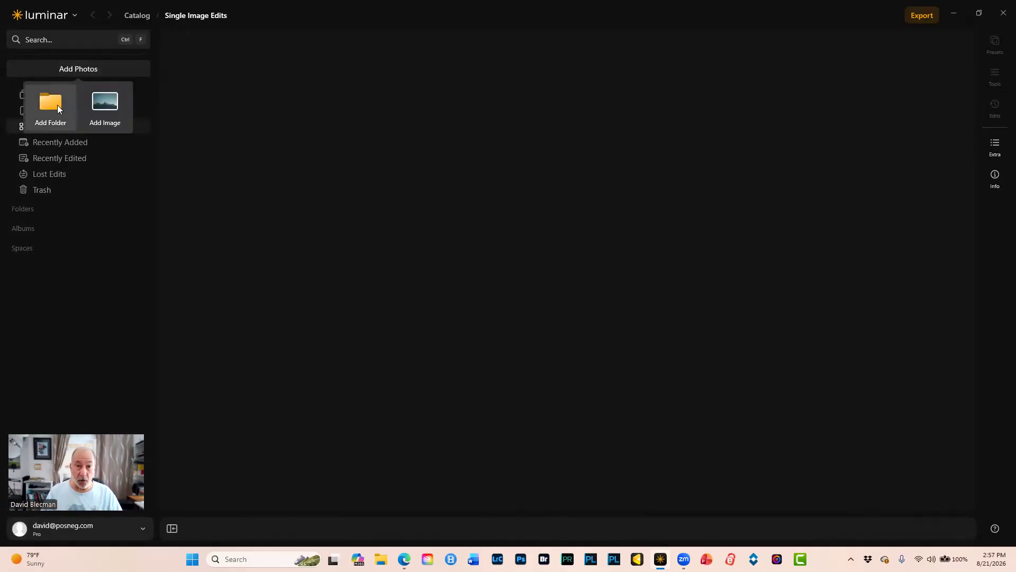
left_click(112, 105)
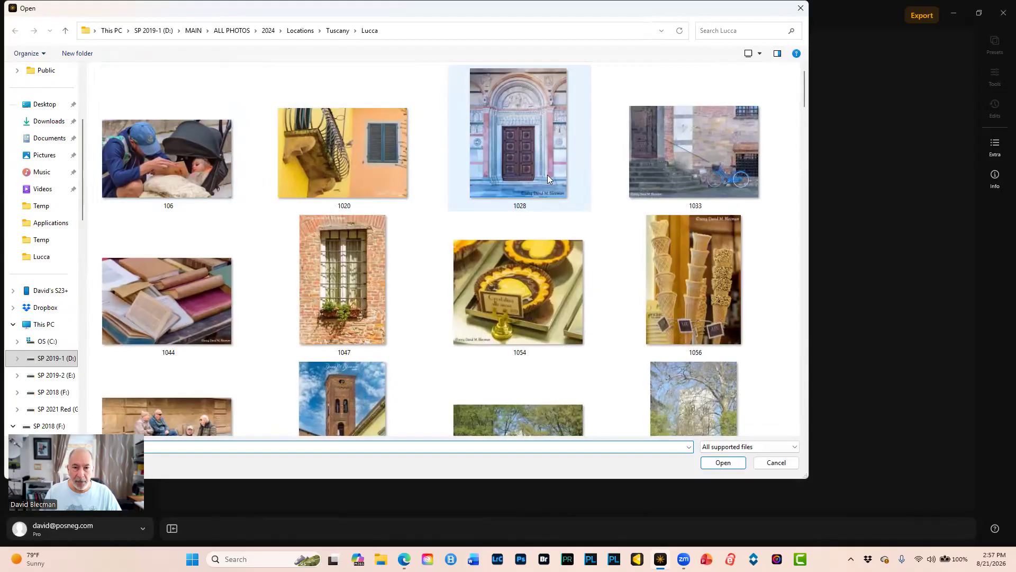
scroll(547, 175, "down", 10)
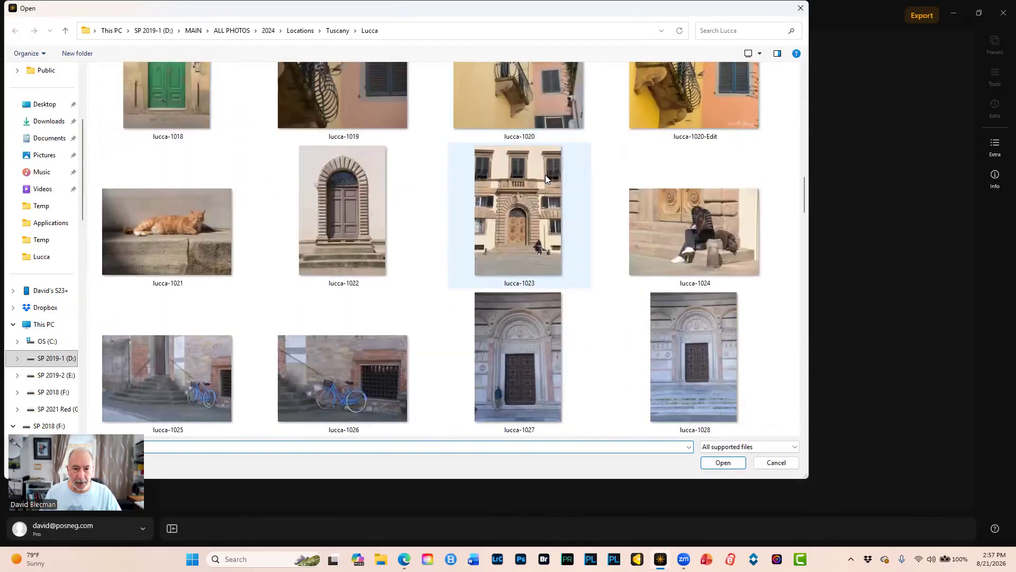
scroll(545, 179, "down", 1)
scroll(545, 174, "down", 2)
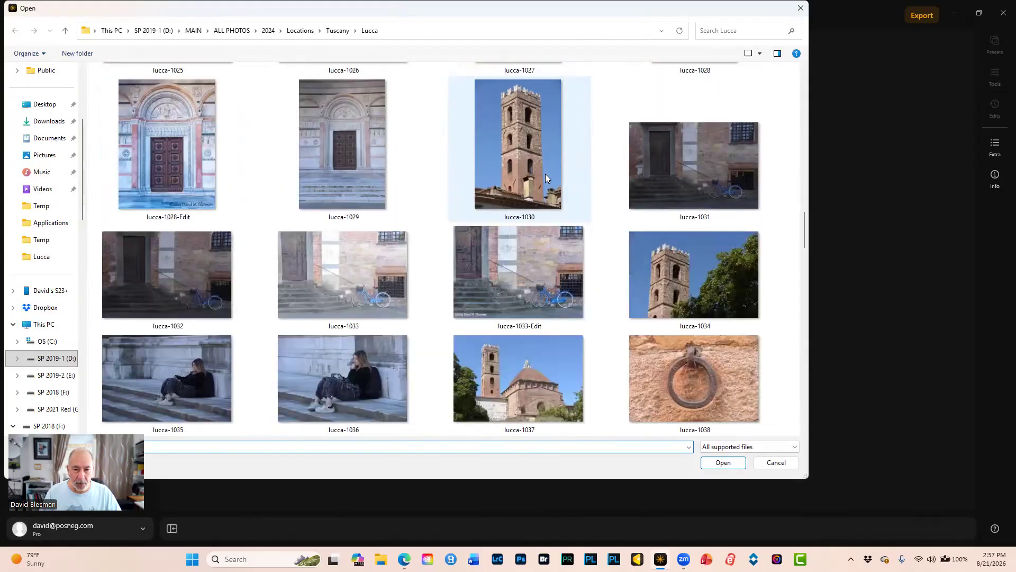
double_click(356, 286)
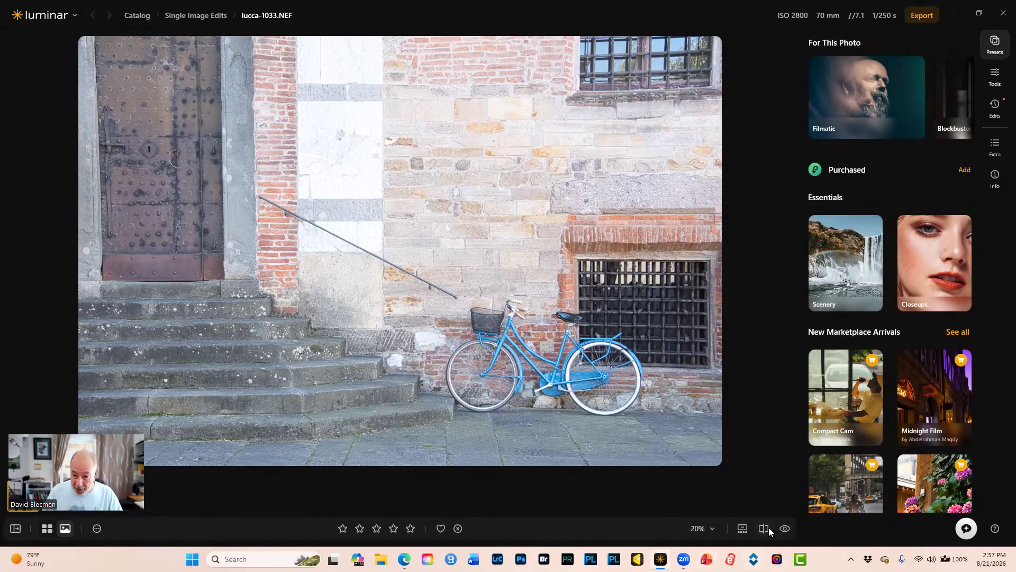
Step: Check the photo's unedited view and the list of editing tools, and return to the presets
left_click(785, 529)
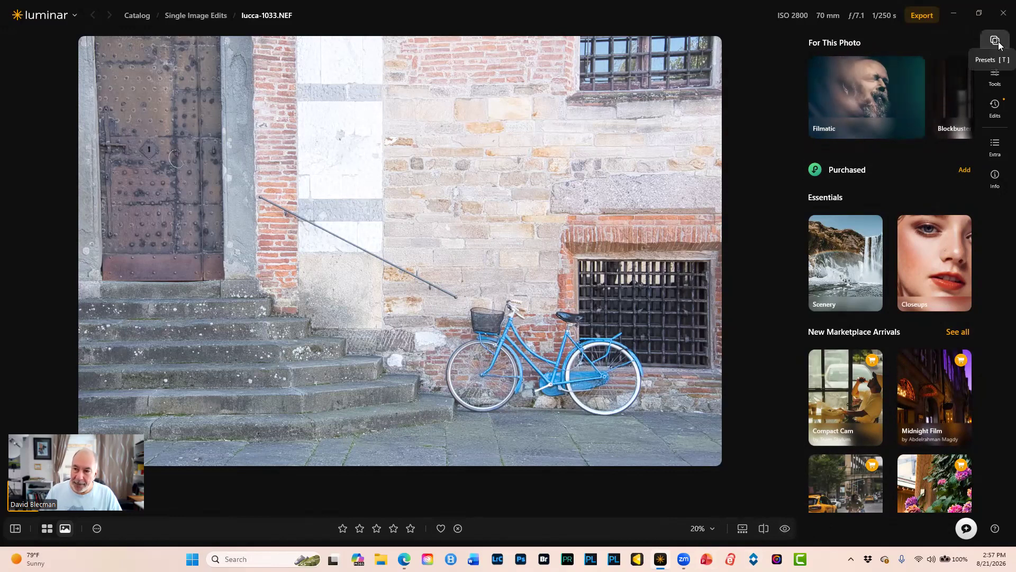
left_click(995, 79)
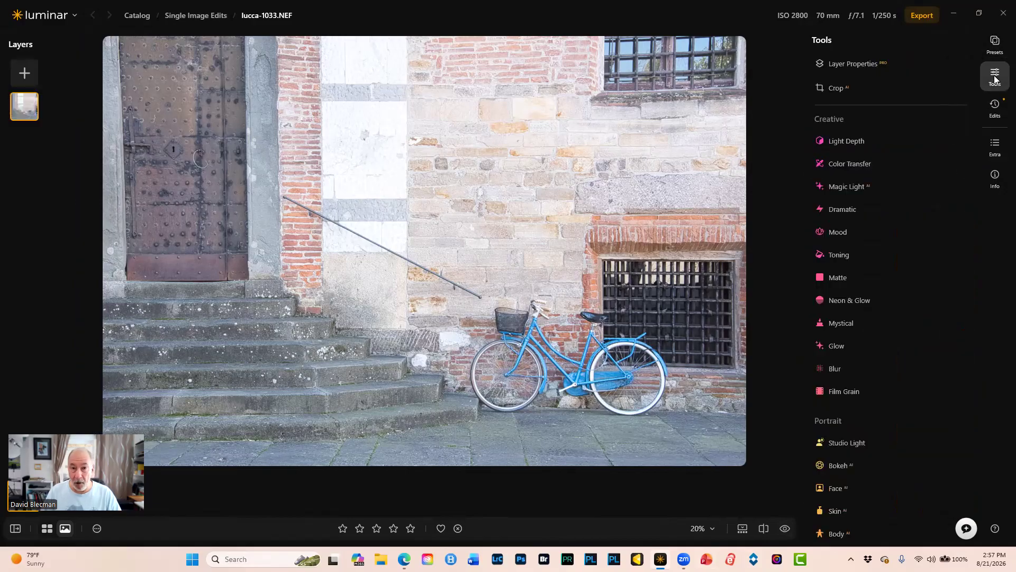
left_click(996, 47)
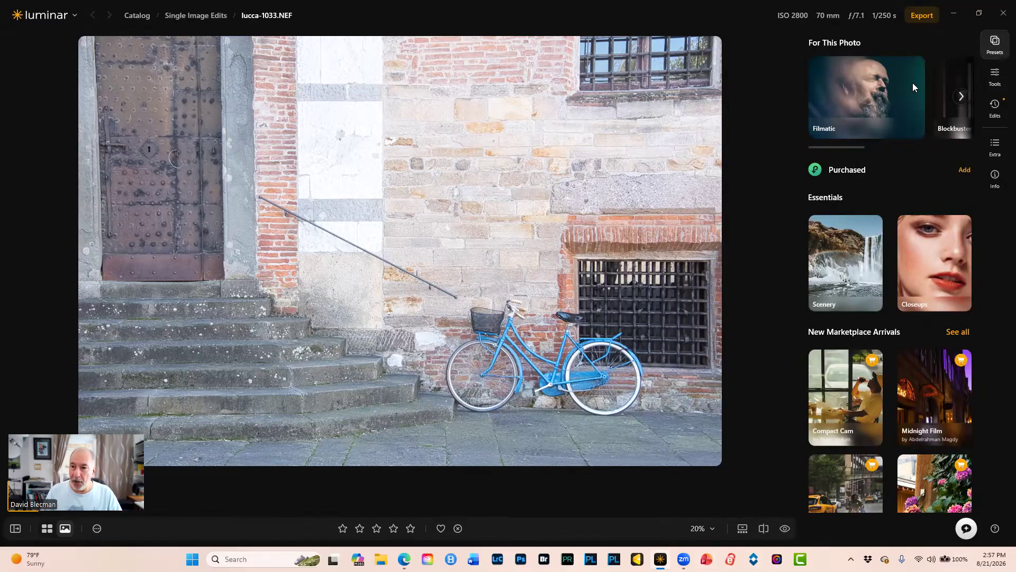
Step: Examine the presets suggested for this photo and the preset collections in every category through Aerial
left_click(962, 96)
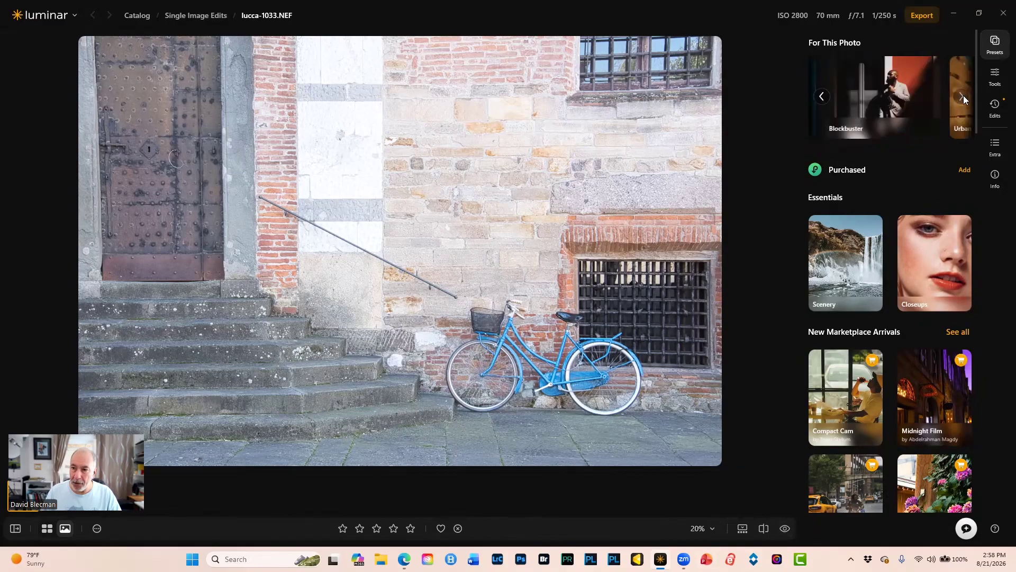
left_click(962, 97)
left_click(962, 96)
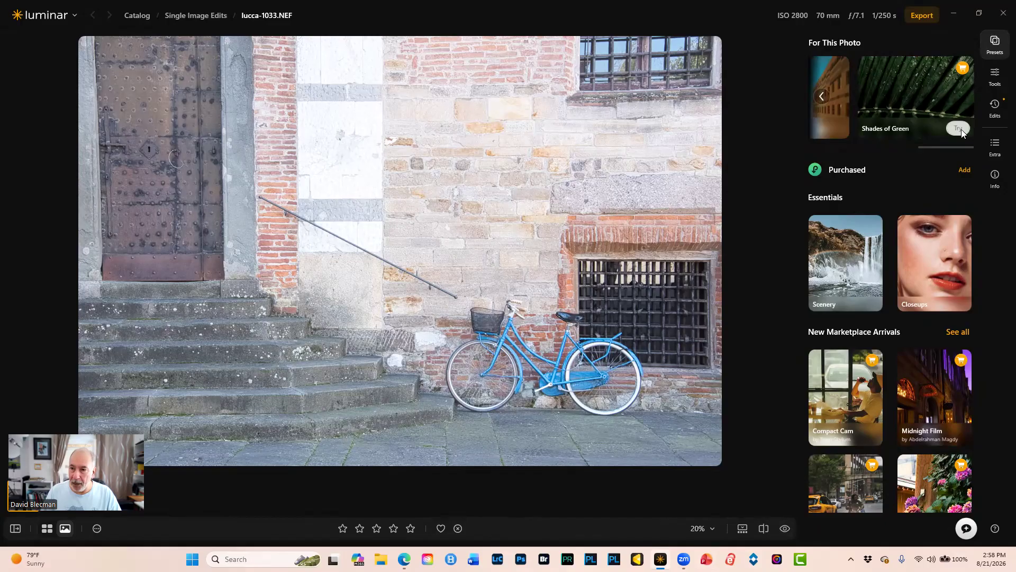
left_click(824, 100)
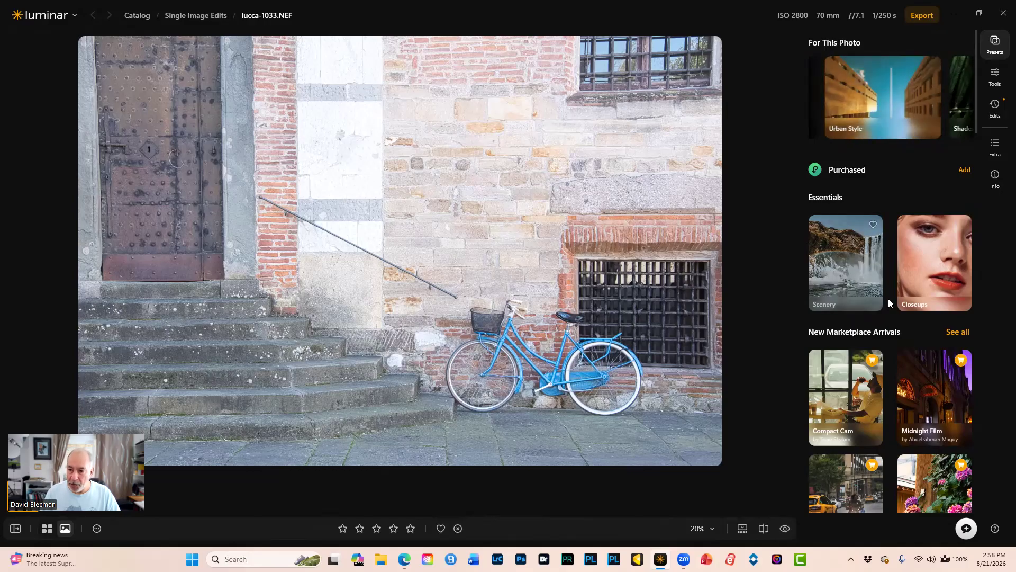
scroll(890, 299, "down", 6)
scroll(891, 302, "down", 6)
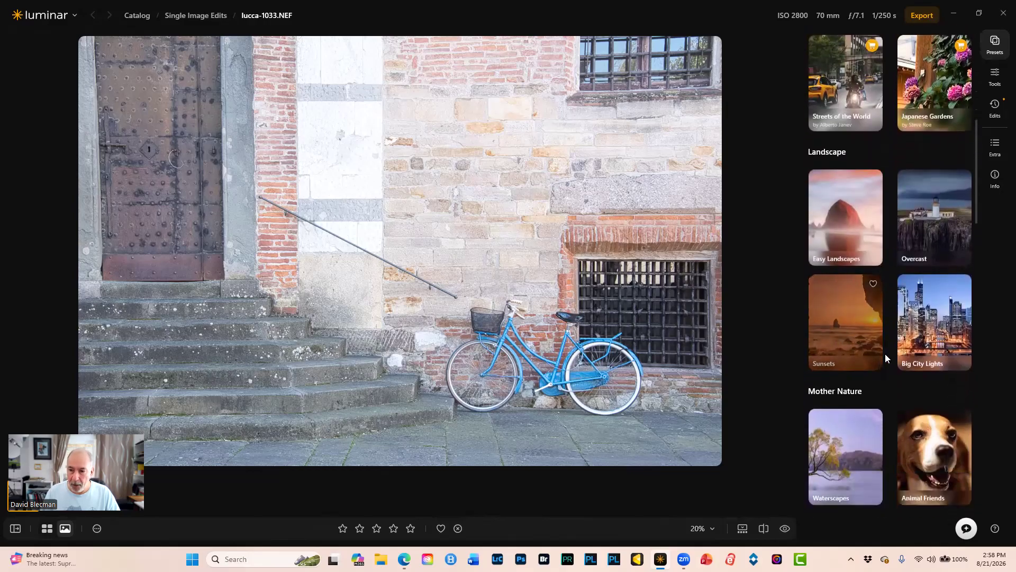
scroll(914, 344, "down", 8)
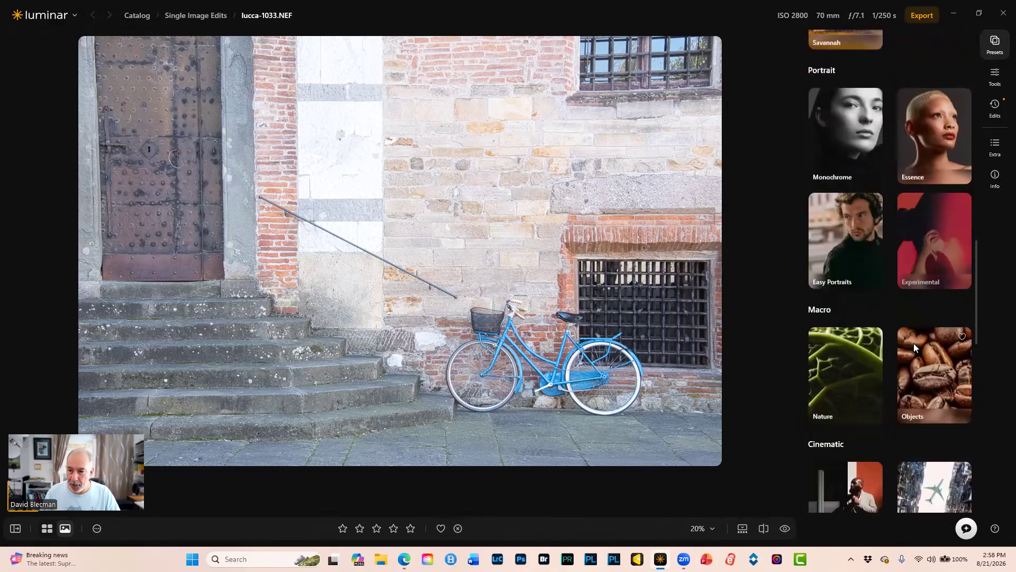
scroll(914, 343, "down", 1)
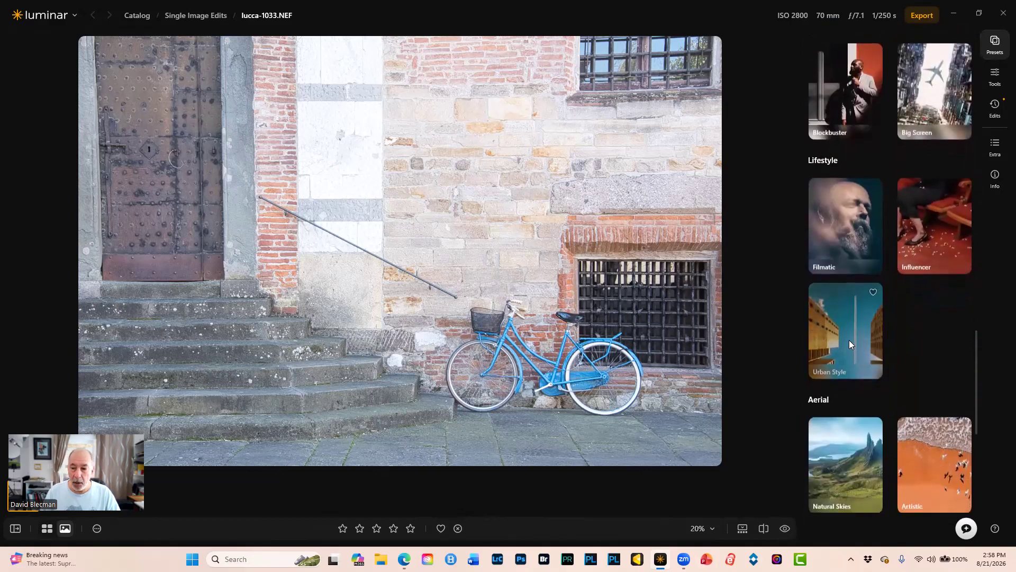
scroll(849, 344, "down", 3)
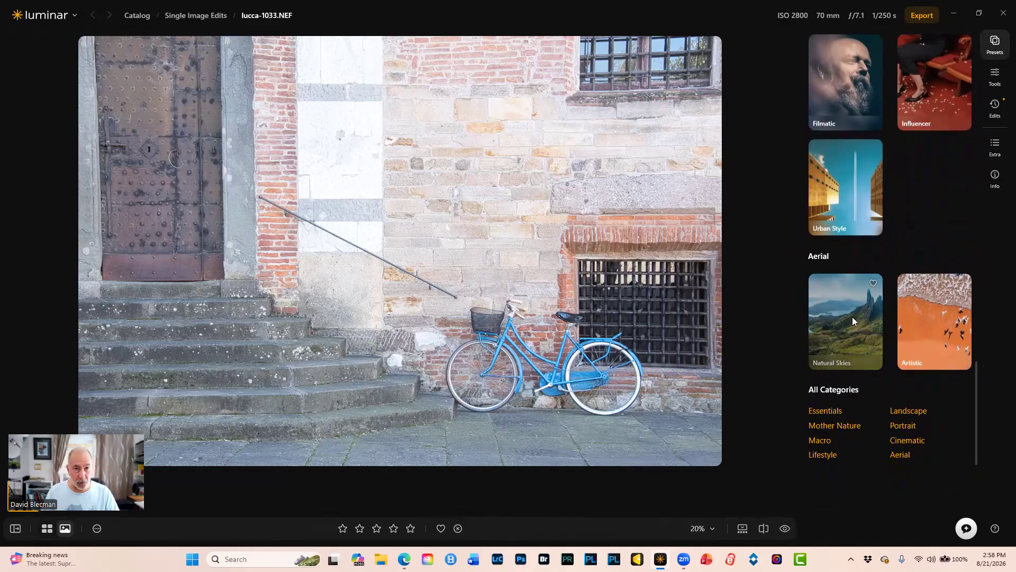
Step: Examine the presets in the Artistic and Urban Style collections, and look over the neighbouring collections in the overview
left_click(927, 320)
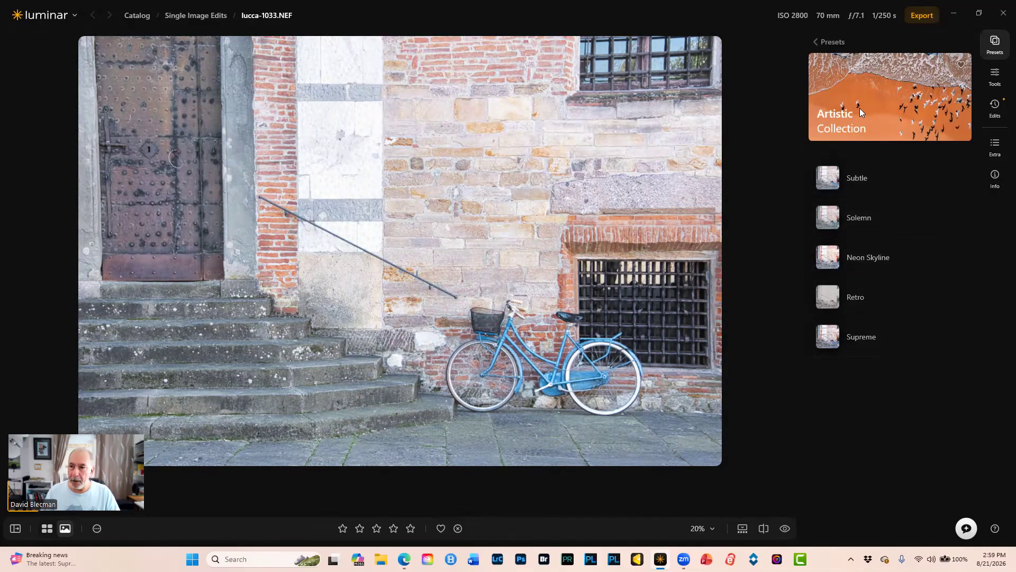
left_click(817, 42)
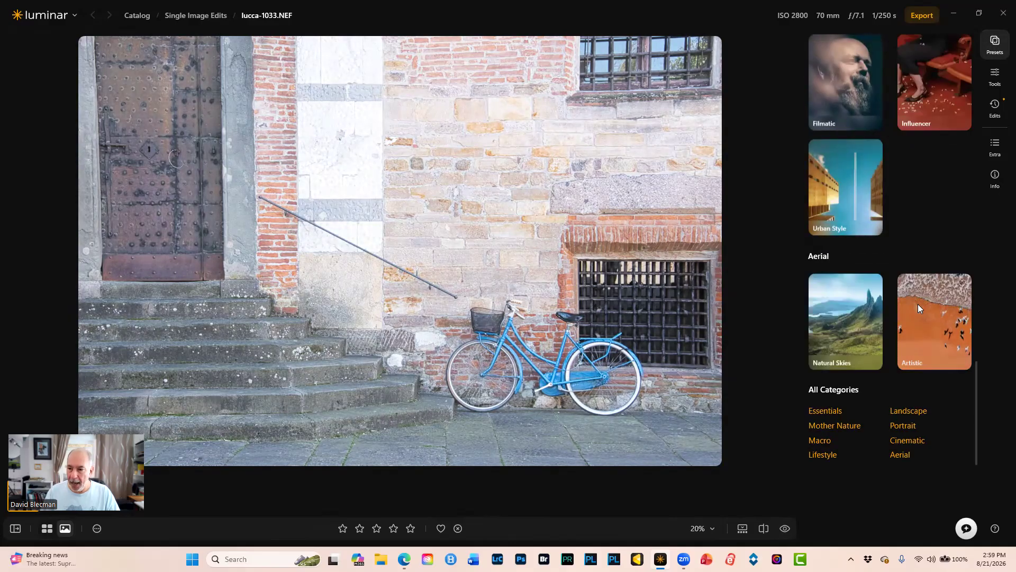
left_click(848, 201)
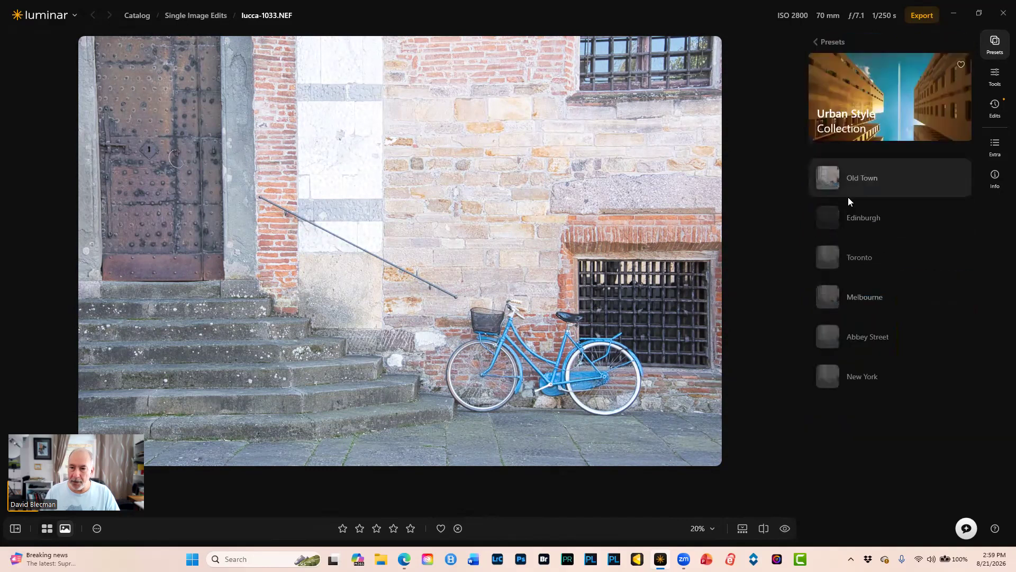
left_click(828, 173)
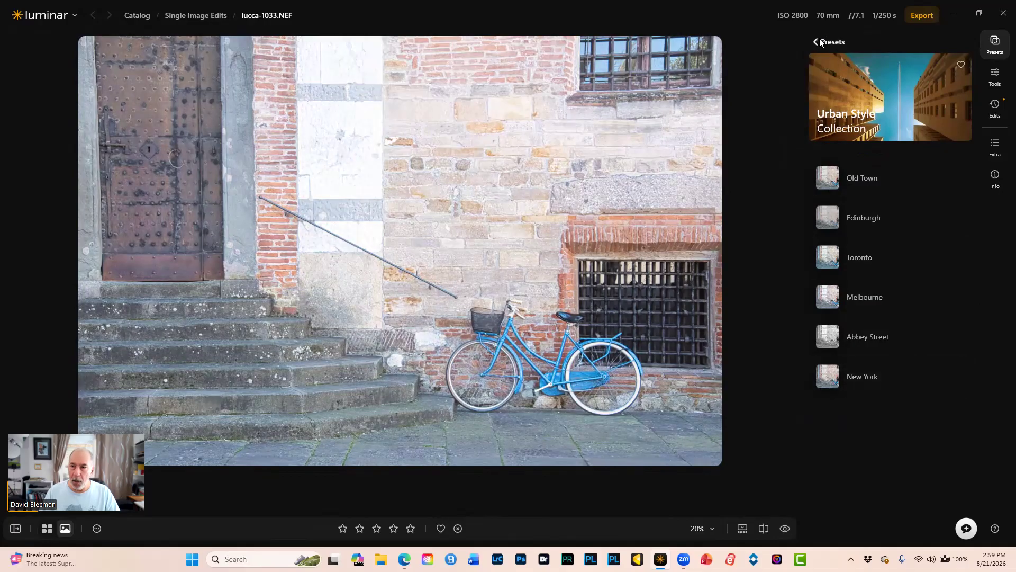
left_click(822, 40)
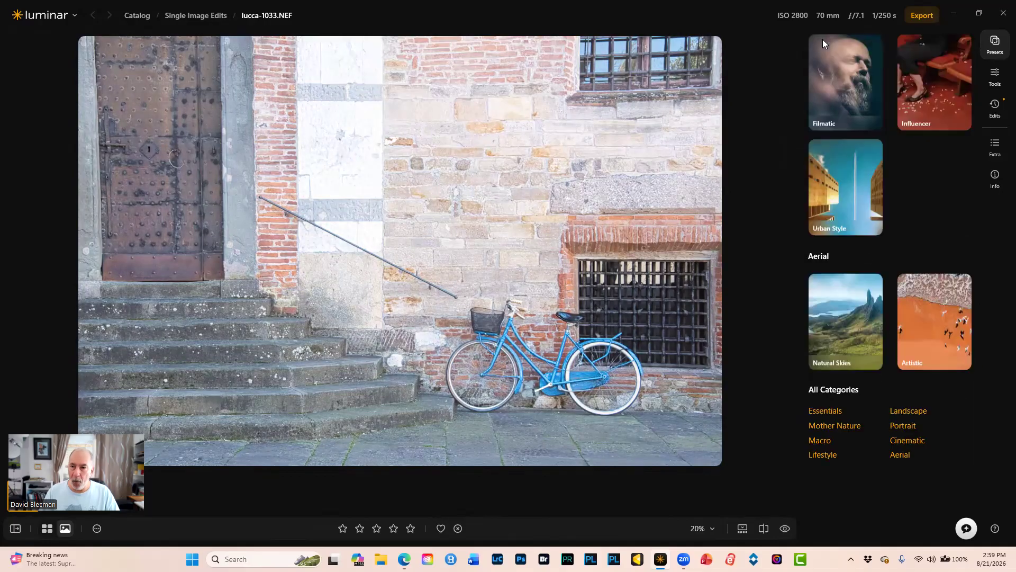
scroll(889, 198, "up", 3)
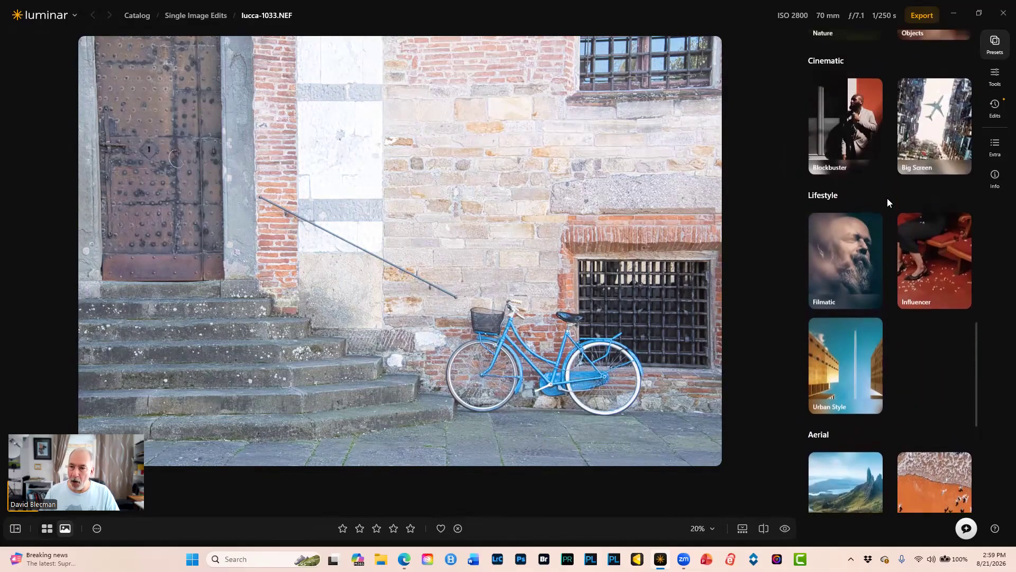
scroll(876, 186, "up", 3)
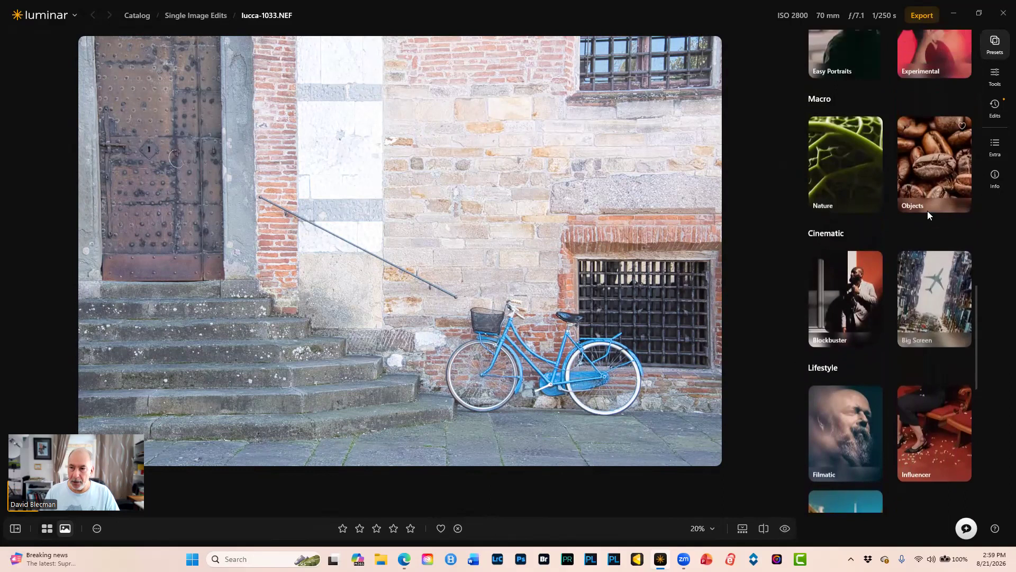
scroll(927, 211, "down", 6)
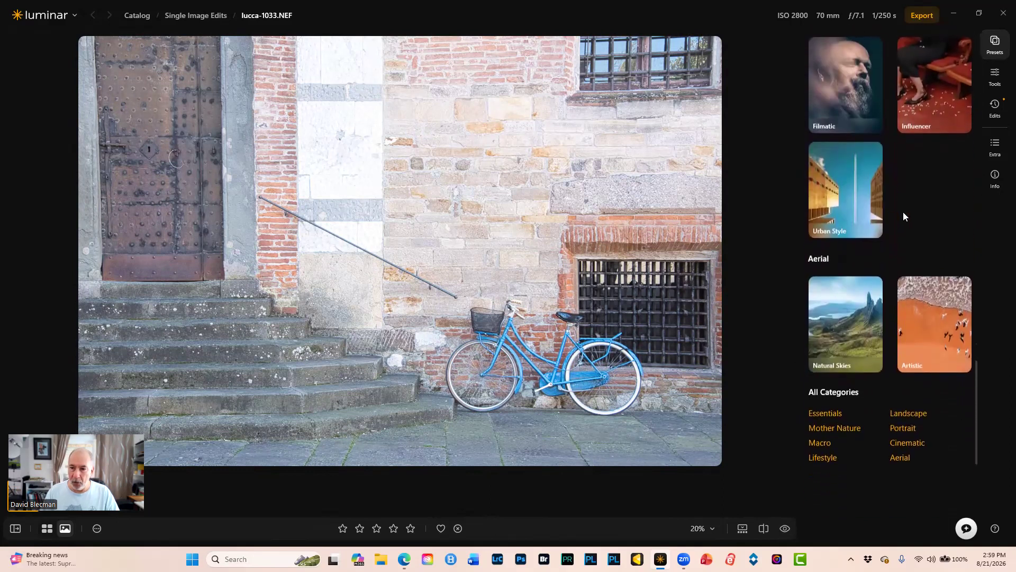
Step: Apply the New York preset from the Urban Style collection and set its strength to 55
left_click(849, 205)
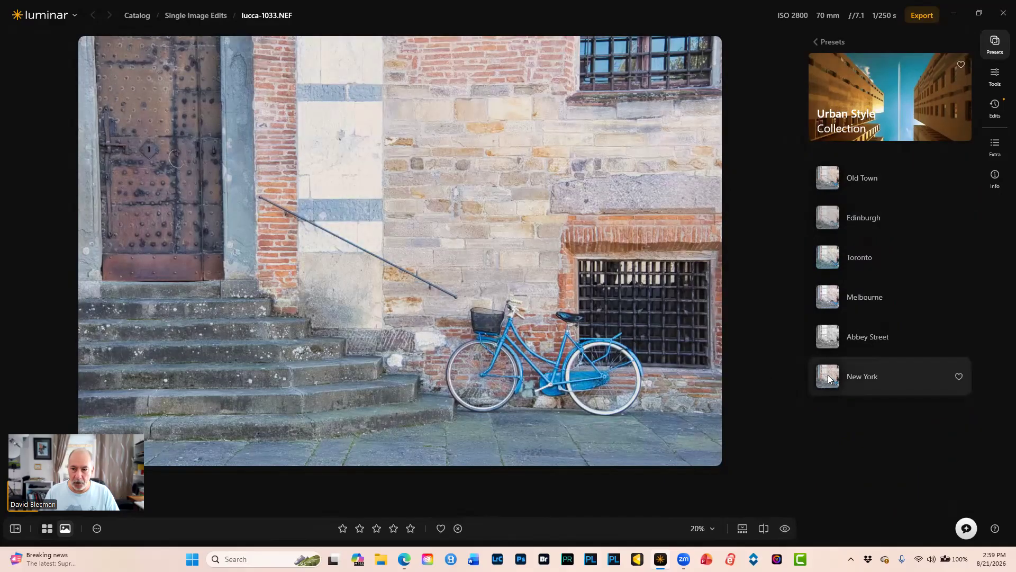
left_click(828, 375)
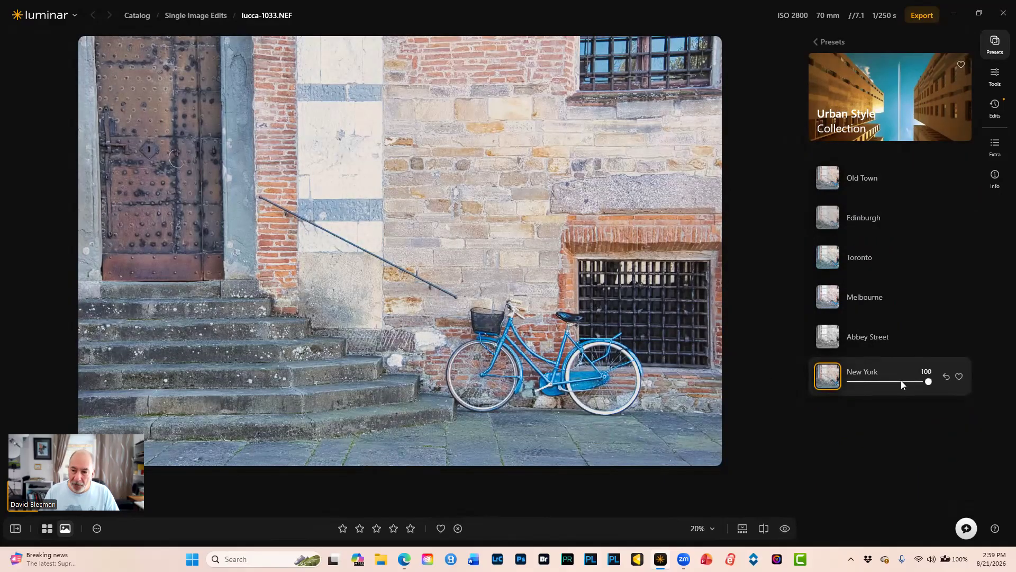
left_click(850, 380)
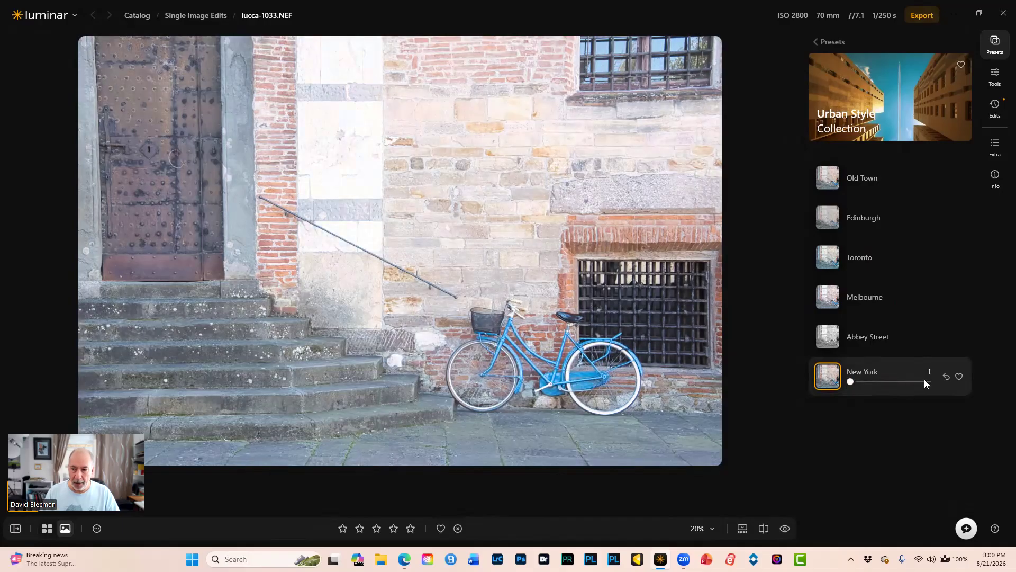
left_click(927, 381)
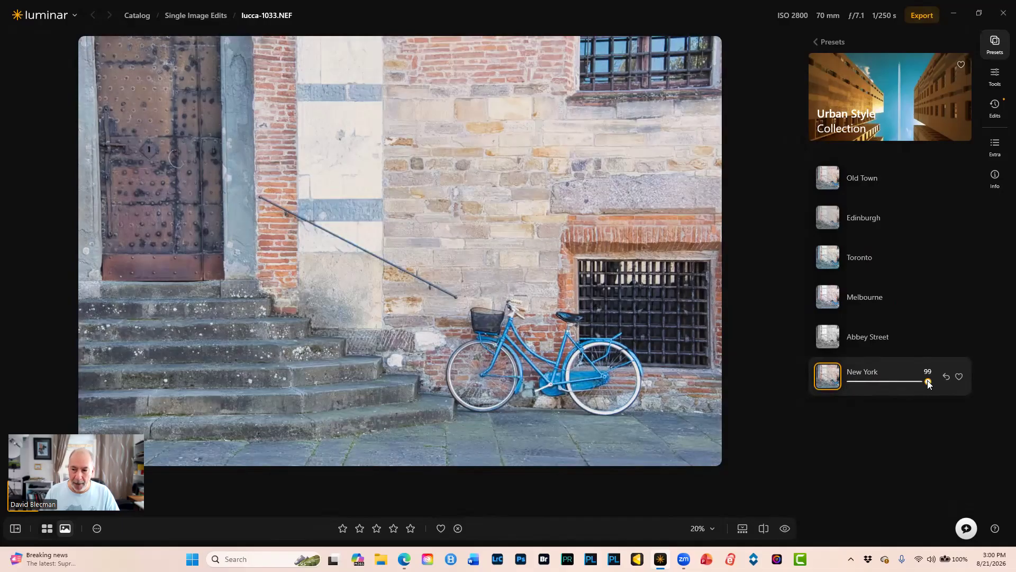
left_click(891, 381)
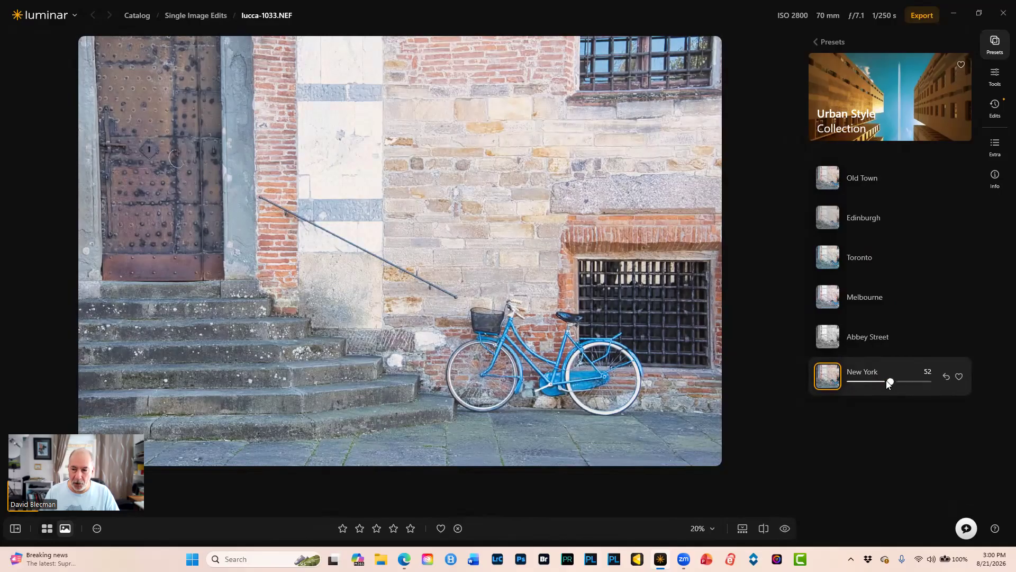
left_click_drag(890, 381, 893, 381)
Step: Compare the photo before and after the preset, using both the split comparison and the original-image view
left_click(785, 528)
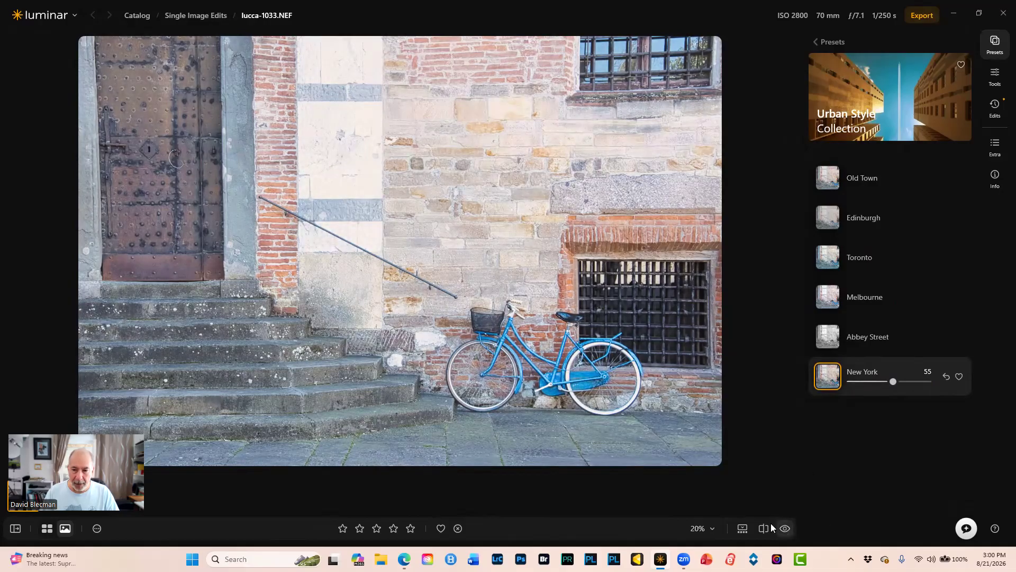
left_click(764, 529)
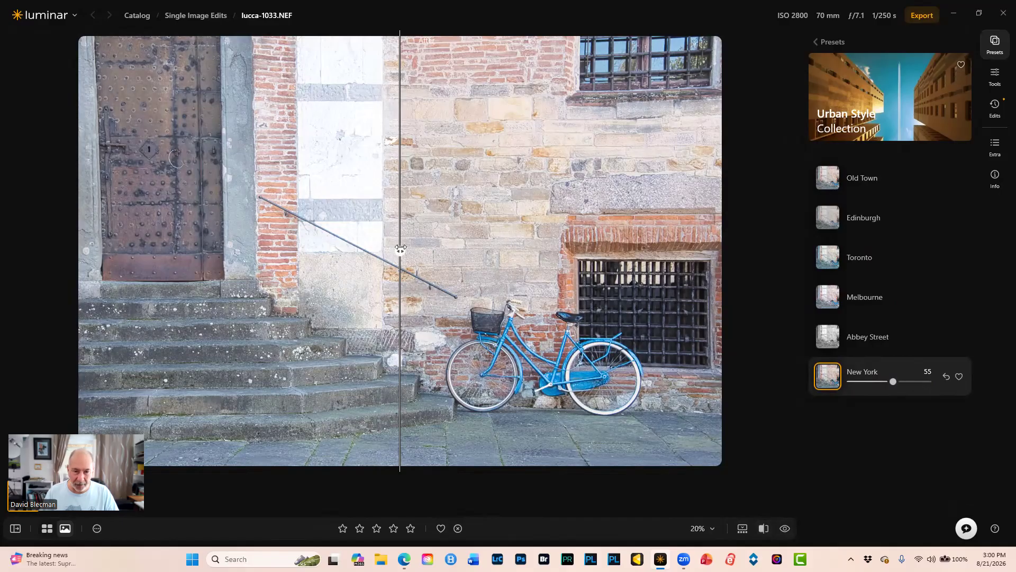
left_click_drag(401, 250, 427, 251)
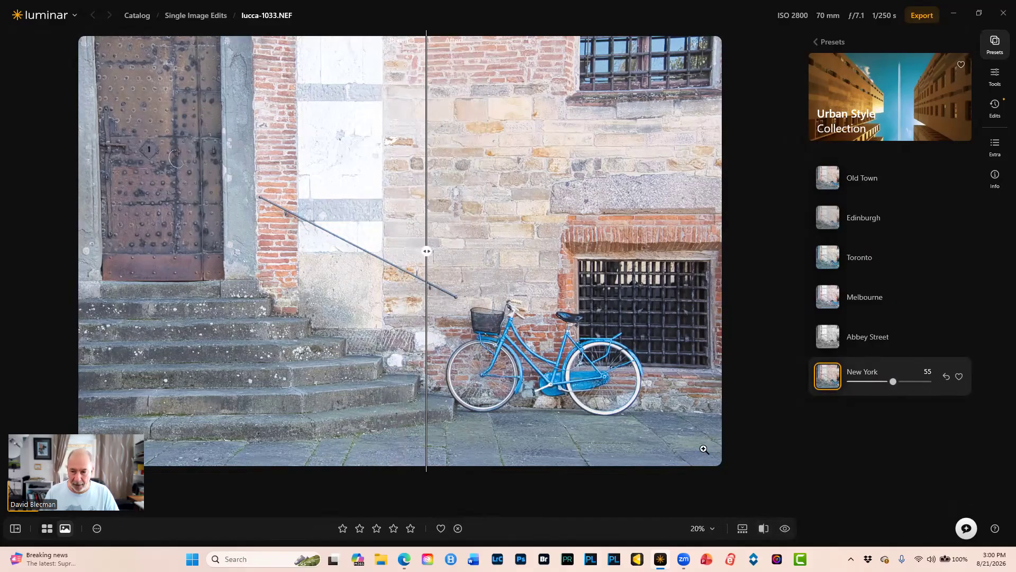
left_click(763, 527)
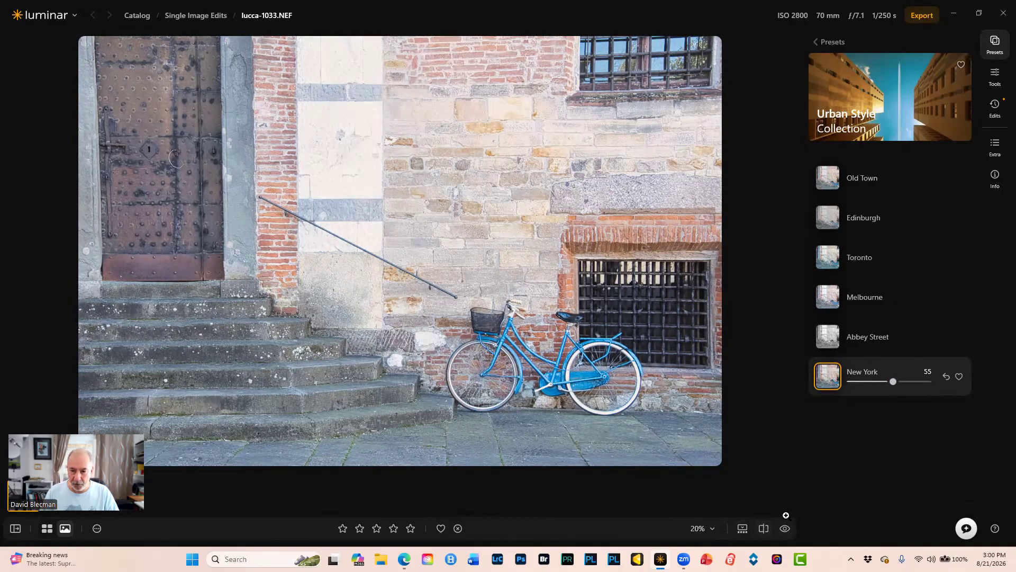
left_click(787, 528)
left_click(786, 528)
left_click(787, 528)
left_click(786, 528)
Step: Raise the New York preset's strength to 90 and compare the result with the original photo
left_click_drag(894, 382, 921, 382)
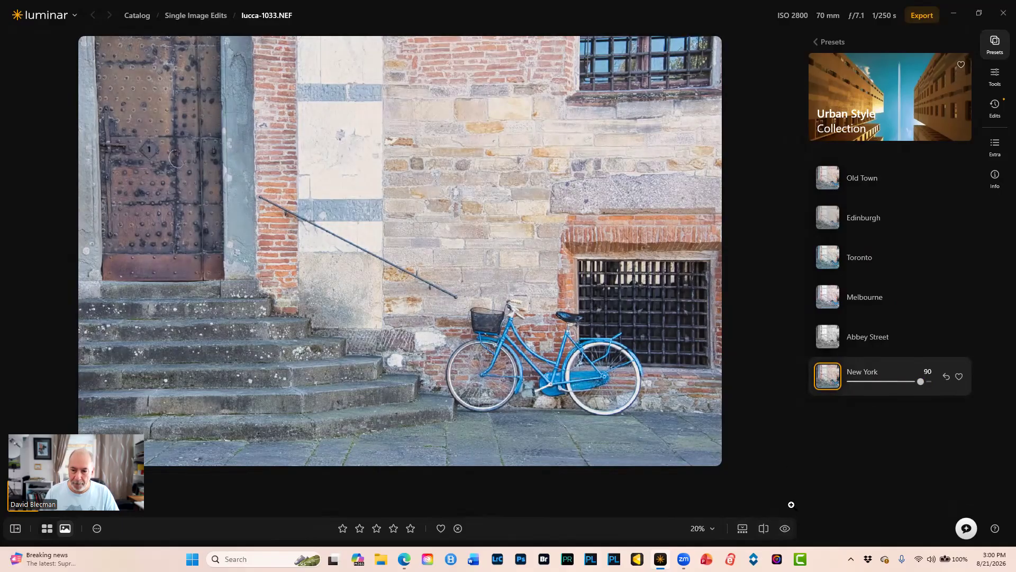
left_click(785, 528)
left_click(785, 528)
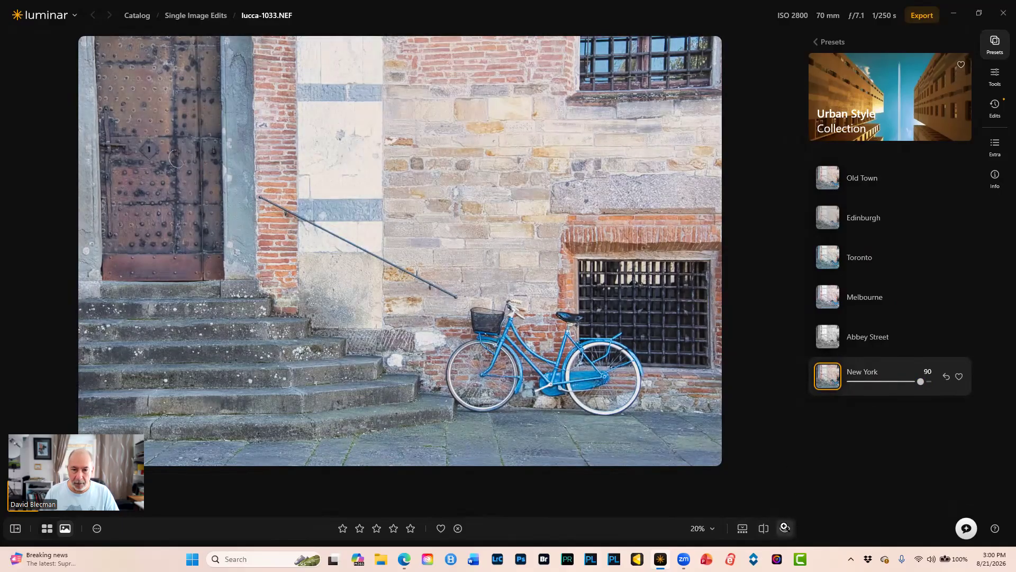
Step: Leave the original-image view, preview the Fade preset in the Easy Portraits collection, and return to the collection overview
left_click(785, 528)
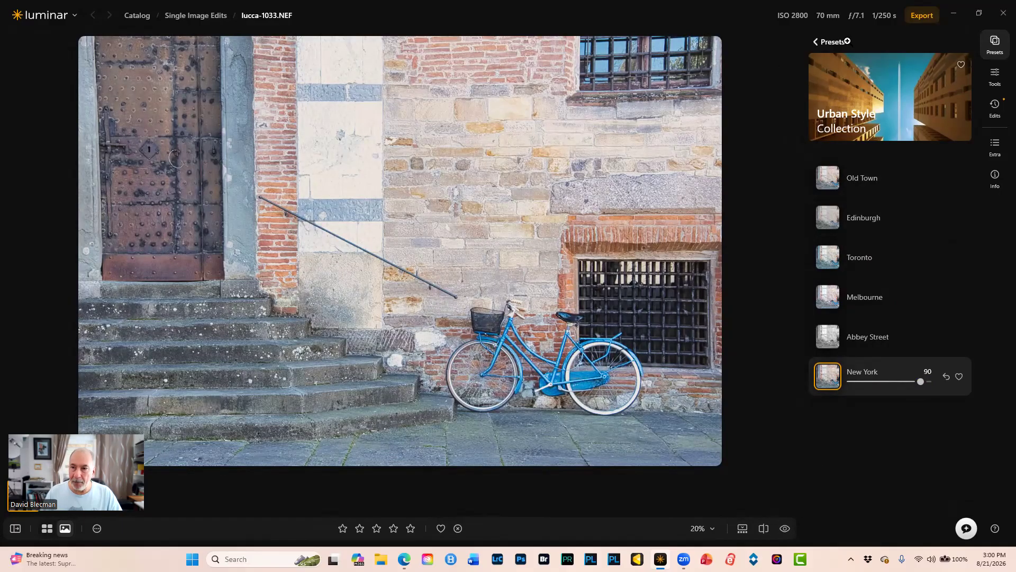
left_click(822, 41)
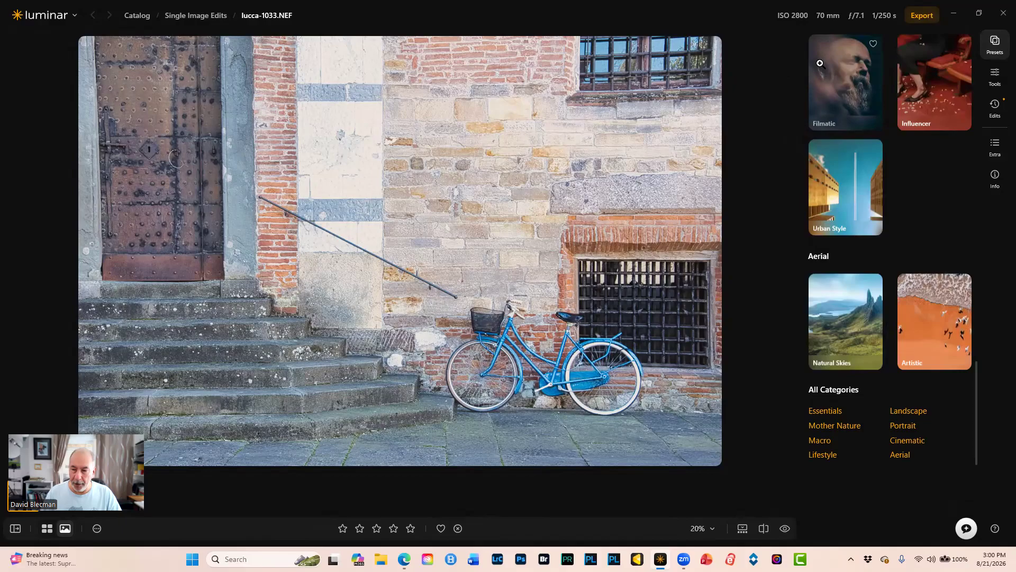
scroll(888, 140, "up", 10)
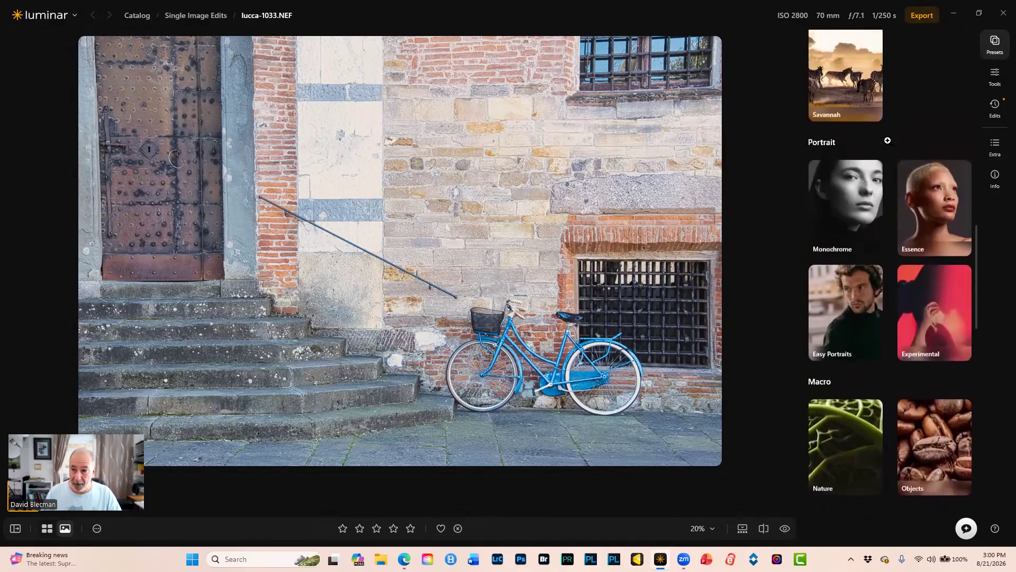
left_click(851, 299)
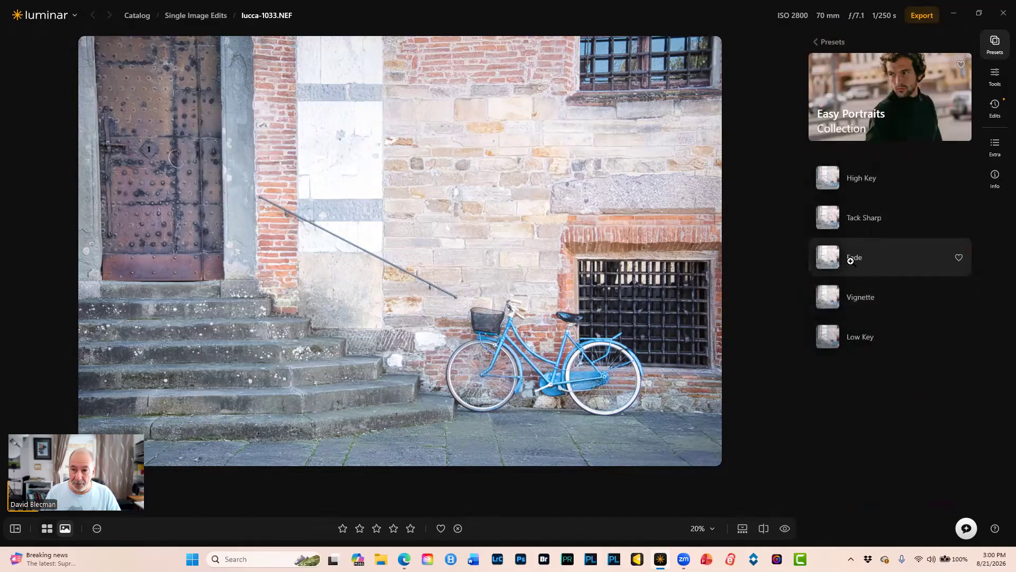
left_click(854, 257)
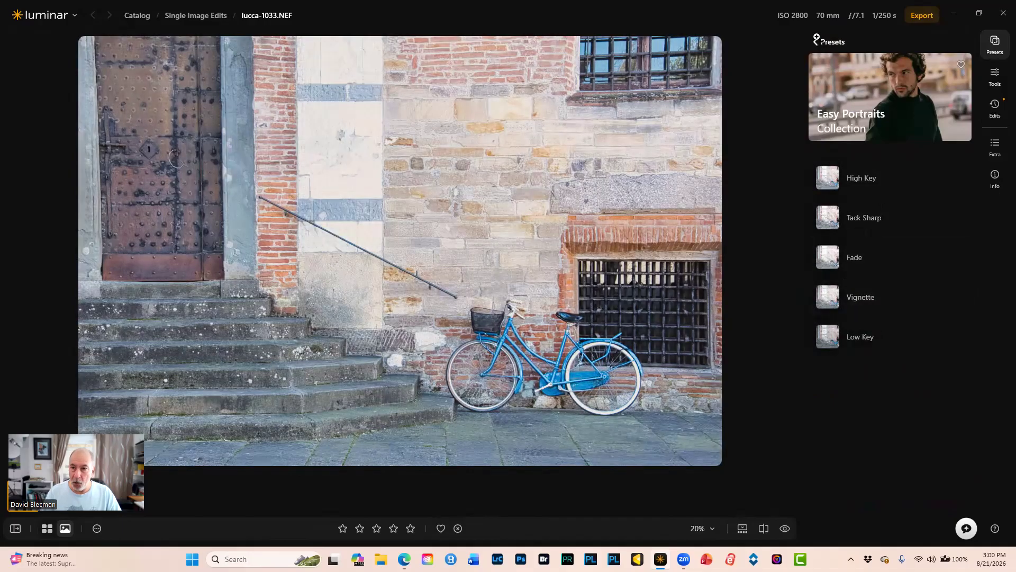
left_click(822, 42)
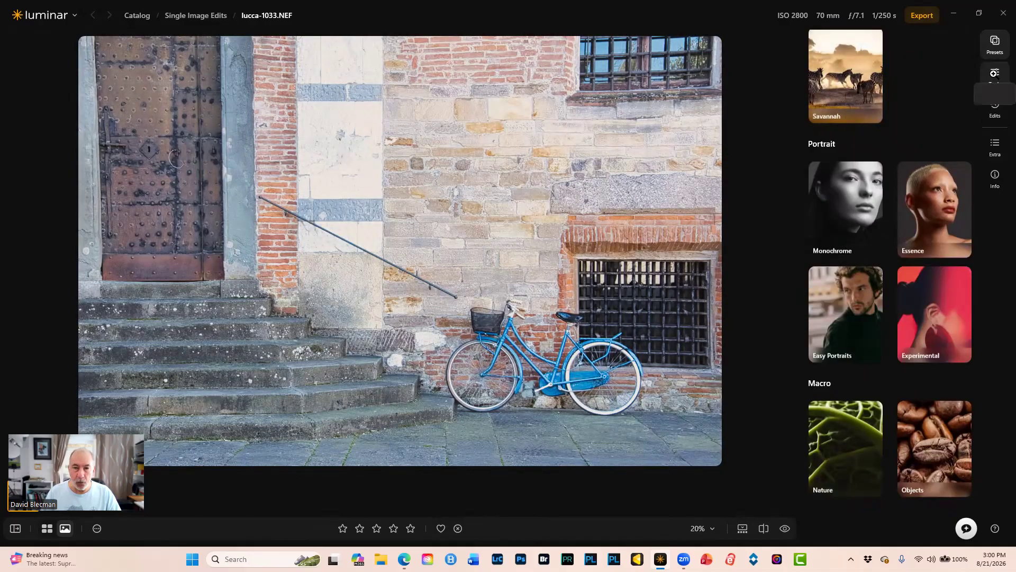
Step: Apply the Enhance AI tool from the favorites to the photo with Accent set to 19
left_click(995, 73)
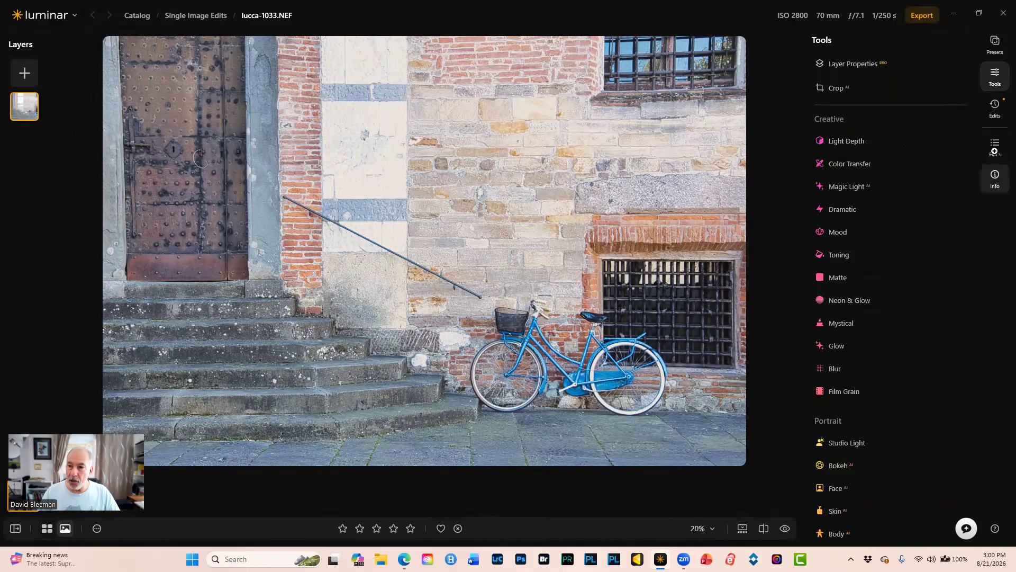
scroll(868, 213, "up", 10)
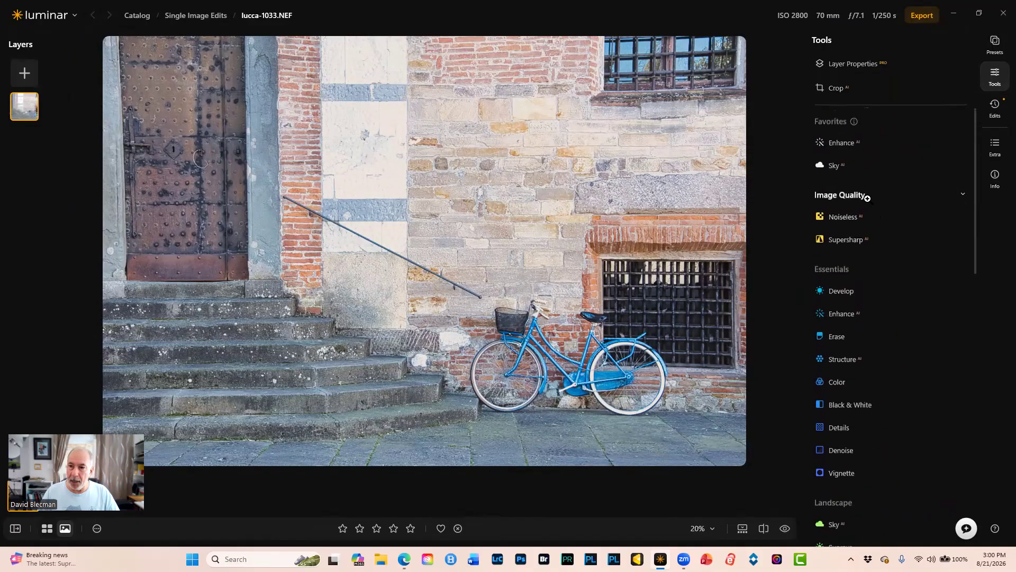
left_click(844, 142)
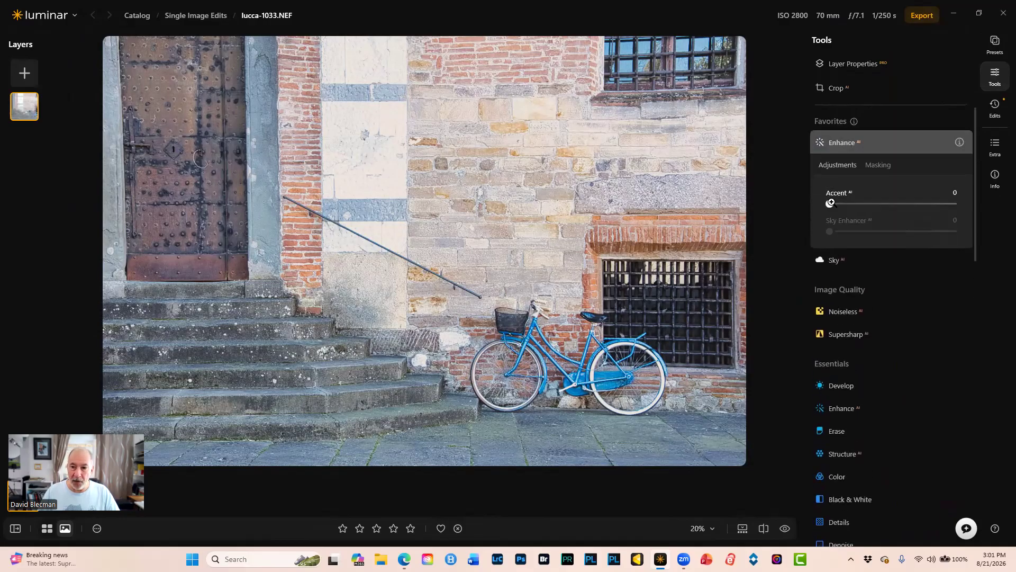
left_click_drag(831, 203, 853, 203)
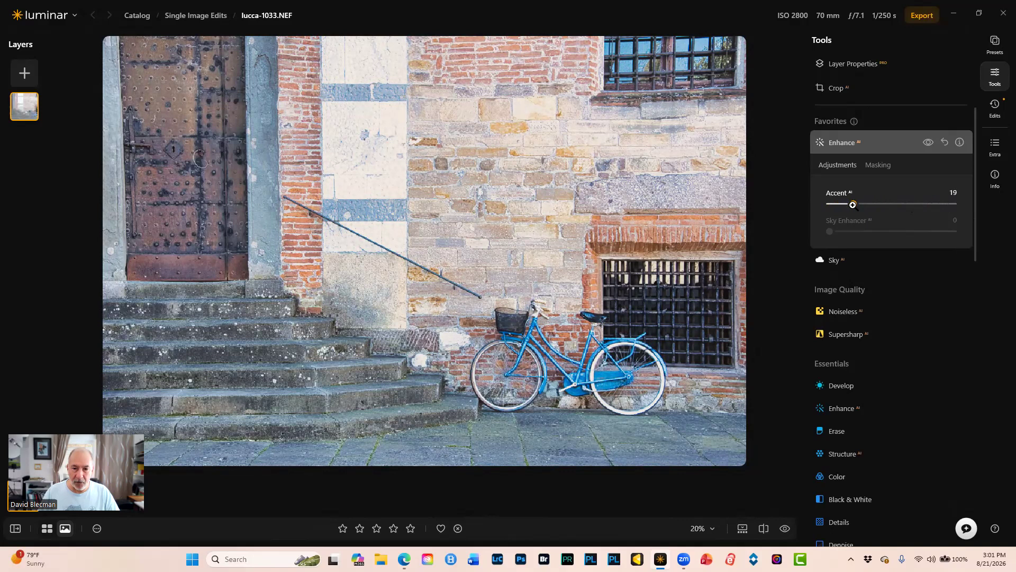
Step: Compare the enhanced photo with the original image, switching between the two twice
left_click(786, 528)
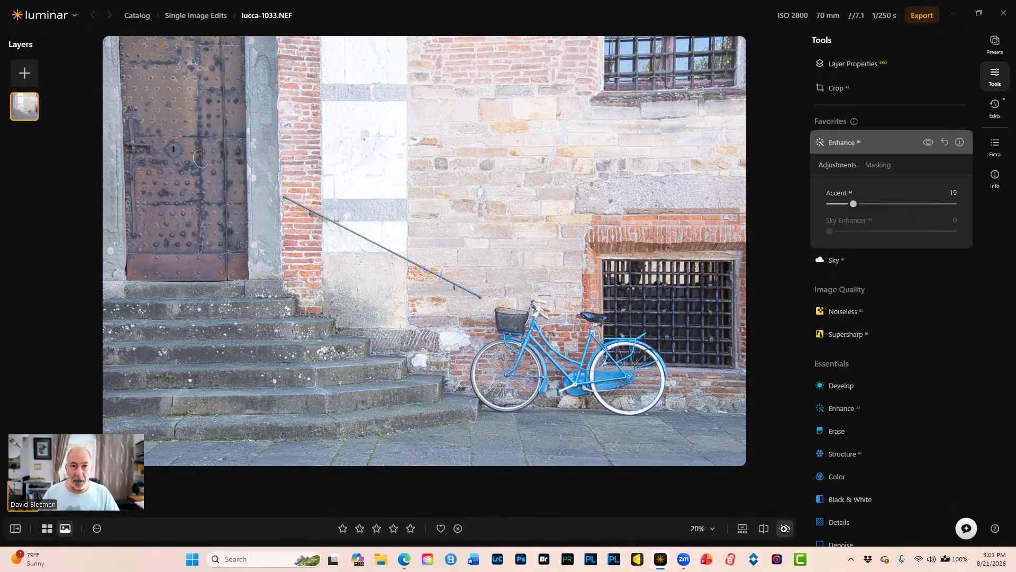
left_click(785, 528)
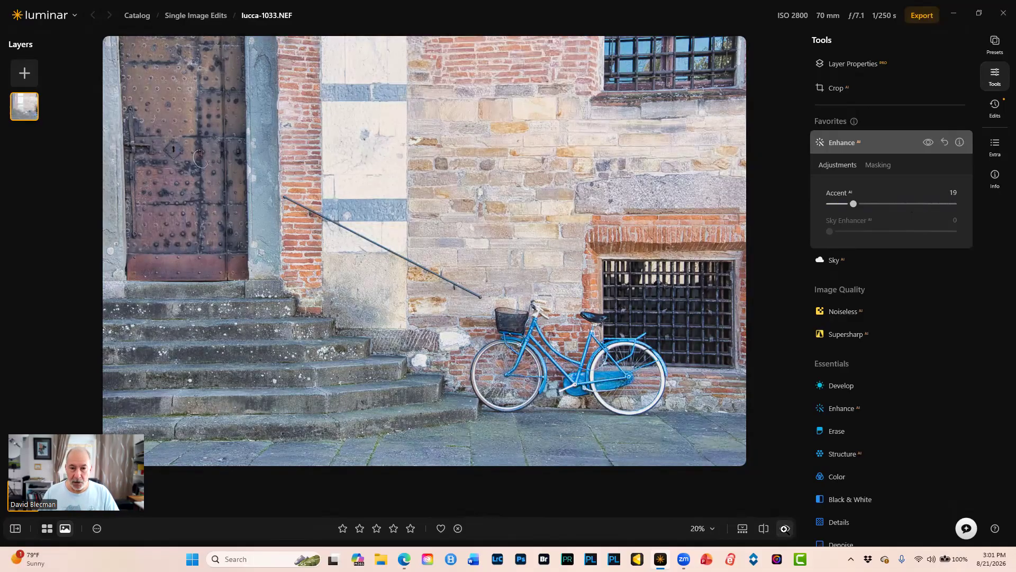
left_click(785, 528)
left_click(785, 528)
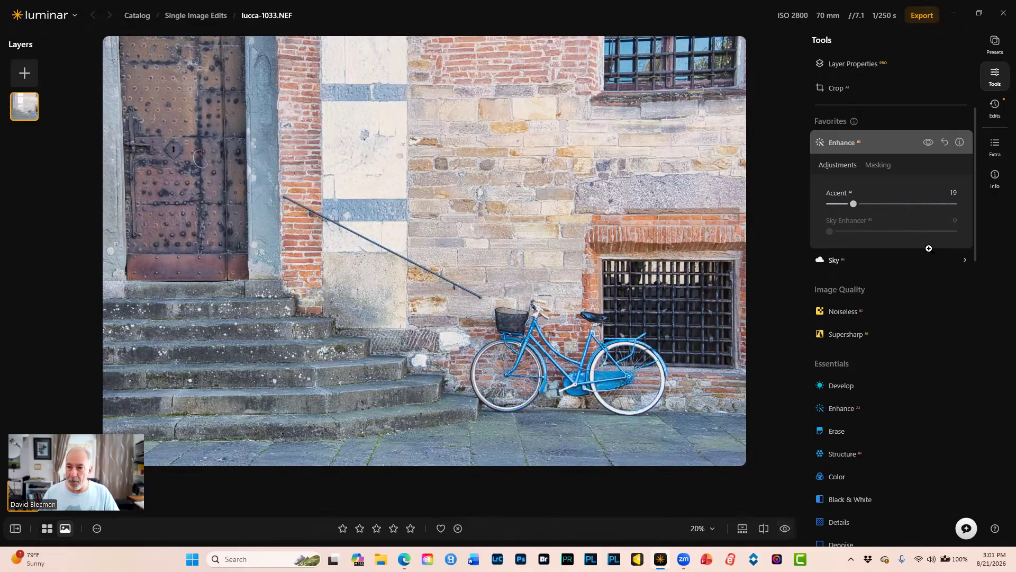
Step: Inspect the bicycle saddle and barred window at 100% zoom, then return to the whole photo
scroll(933, 256, "down", 1)
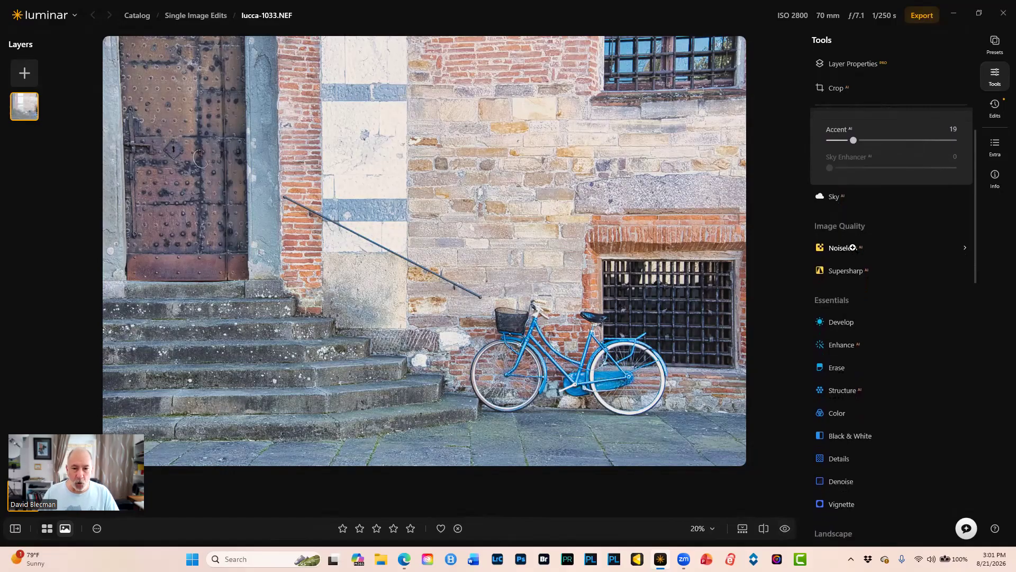
left_click(641, 303)
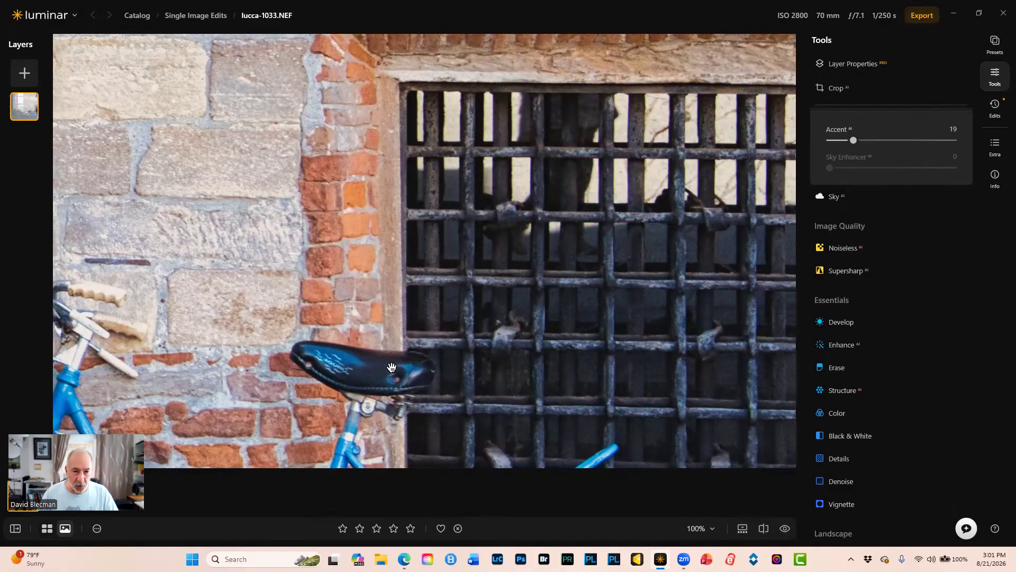
left_click(559, 338)
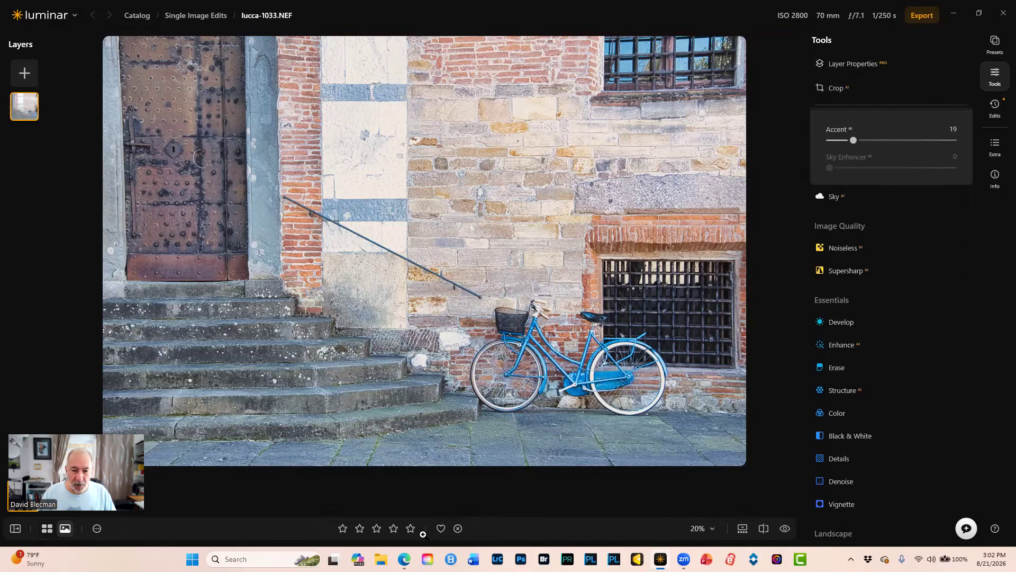
Step: Switch to the browser and read the Sedona Landscape Masterclass page, covering its date, cost, and what is and isn't included
left_click(404, 559)
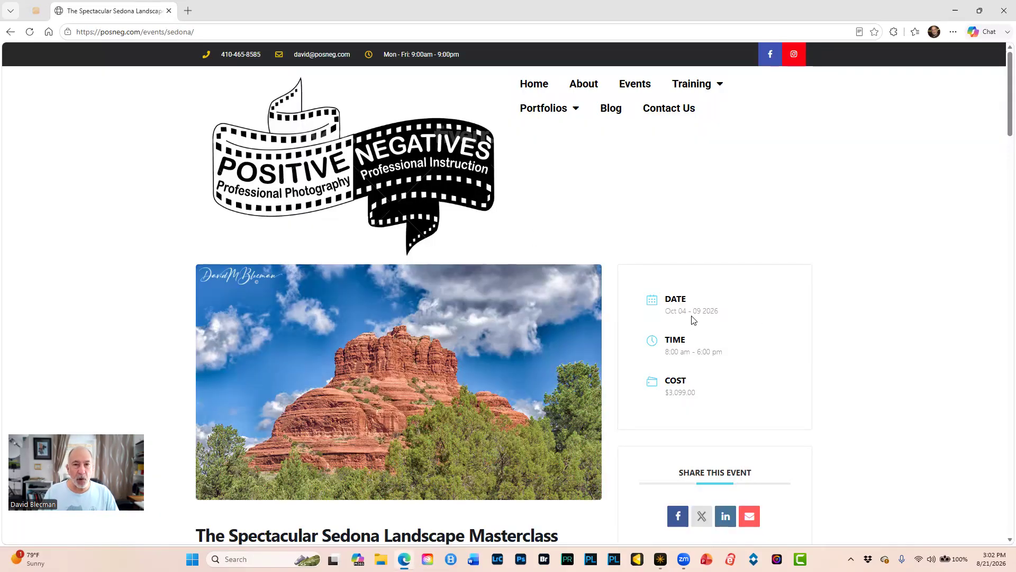
scroll(693, 320, "down", 2)
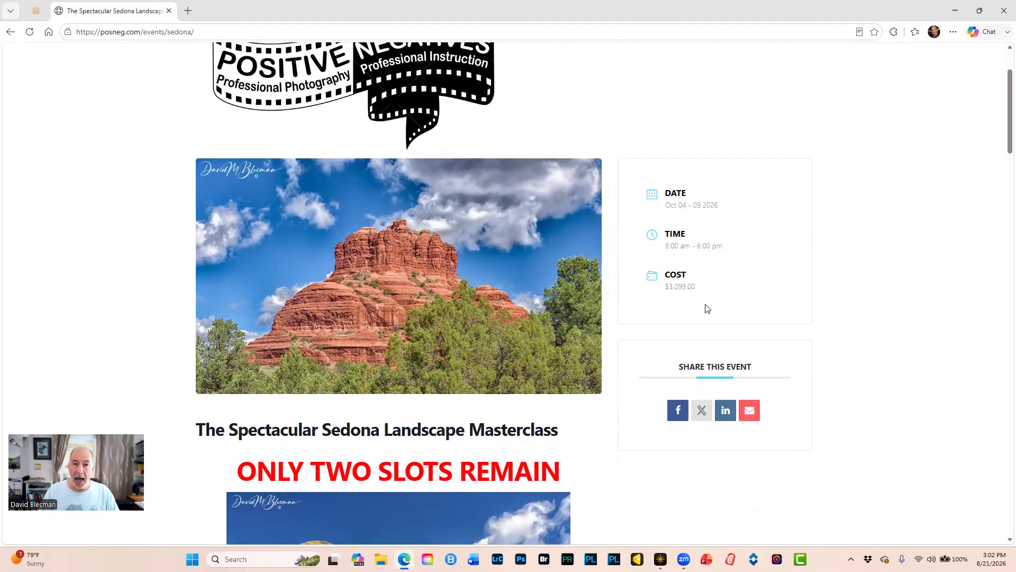
scroll(708, 308, "down", 2)
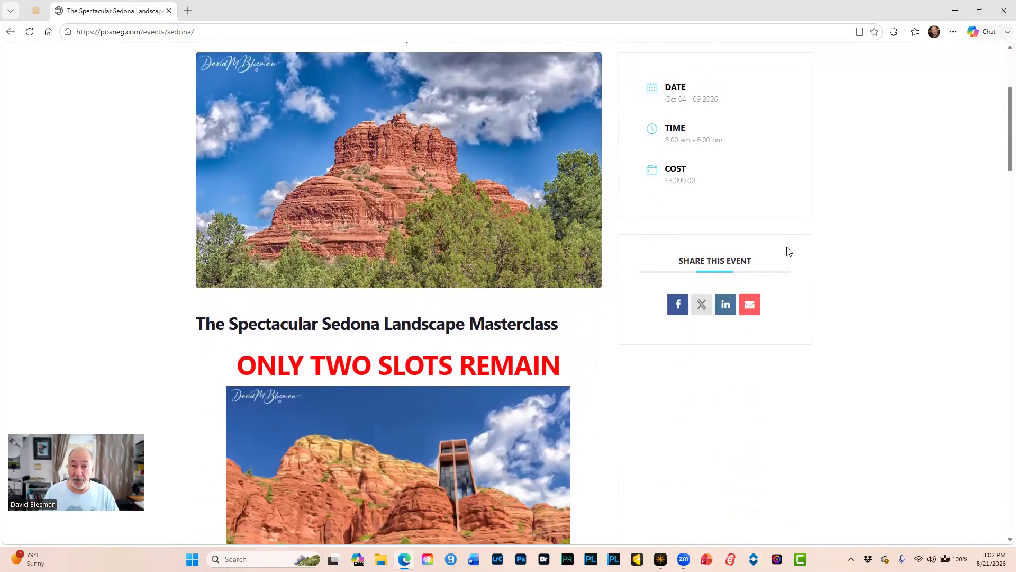
scroll(788, 252, "down", 15)
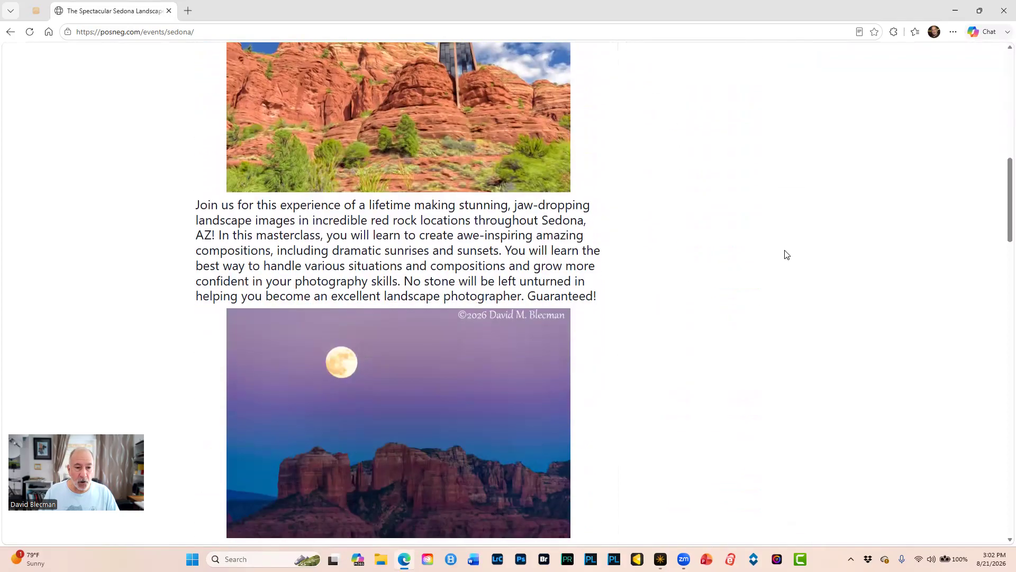
scroll(787, 255, "down", 4)
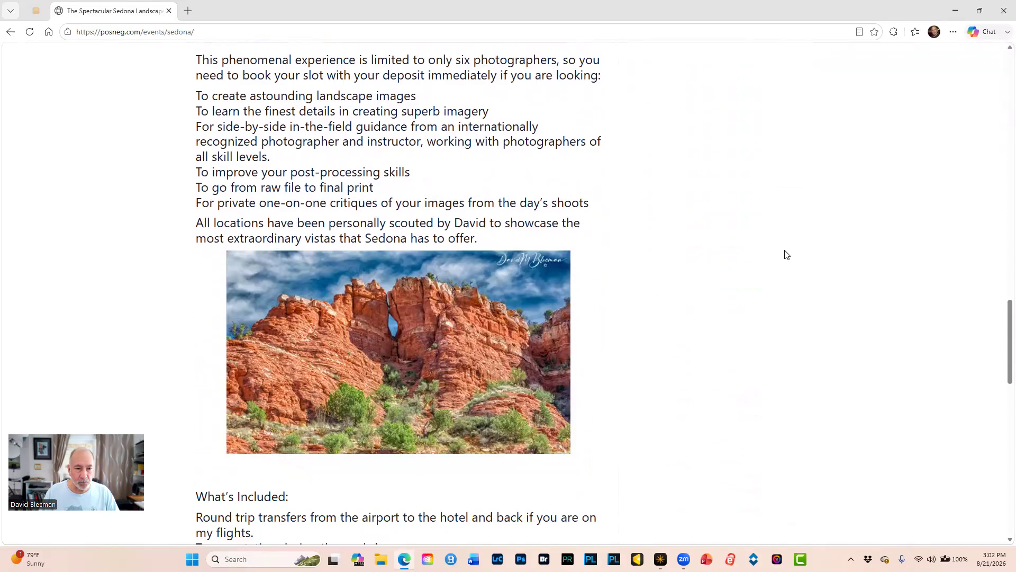
scroll(787, 255, "down", 5)
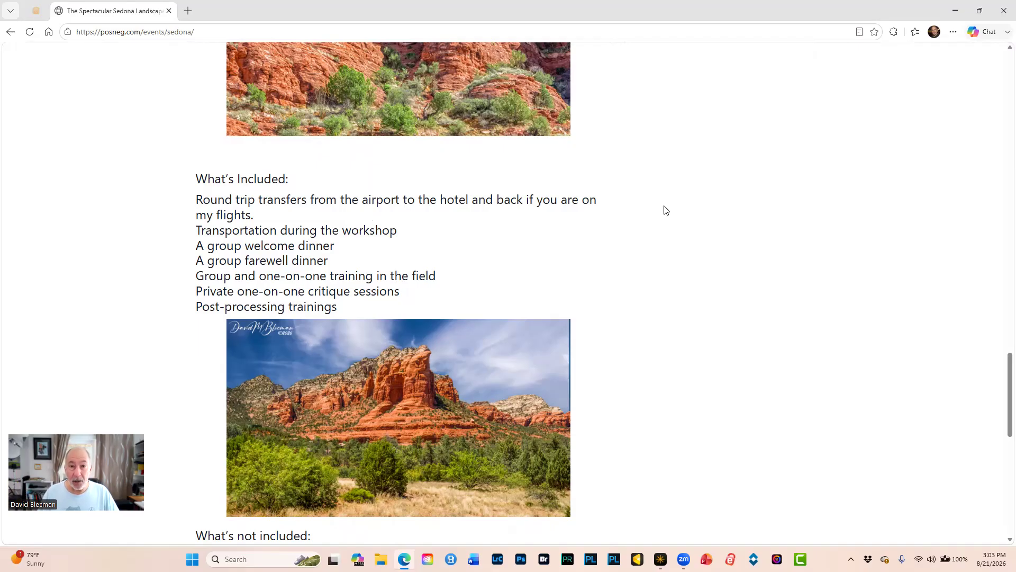
scroll(666, 210, "down", 5)
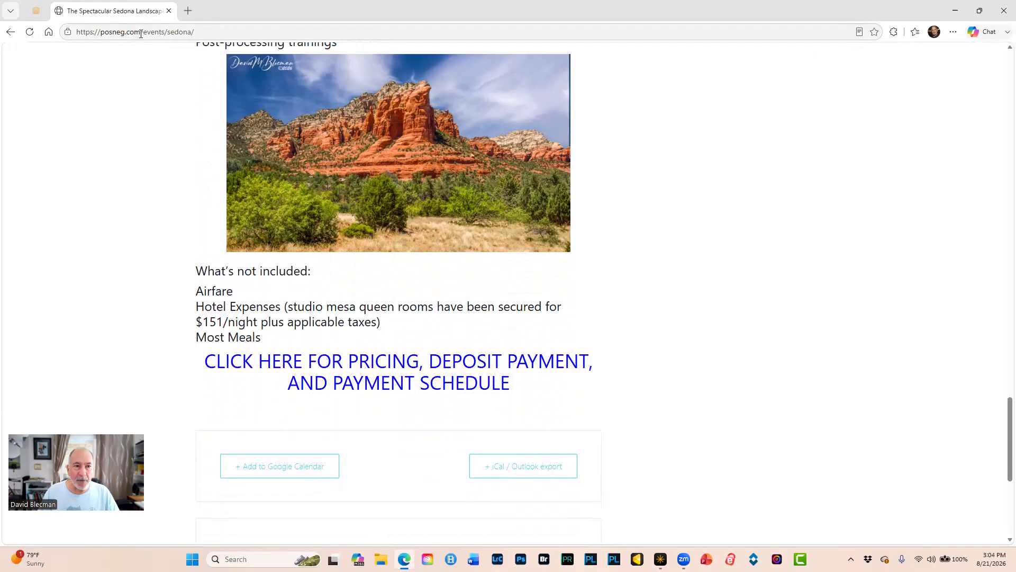
Step: Go to the posneg.com home page, open the Sedona masterclass from its events, and find the pricing and deposit payment link
left_click_drag(140, 33, 216, 38)
key("BackSpace")
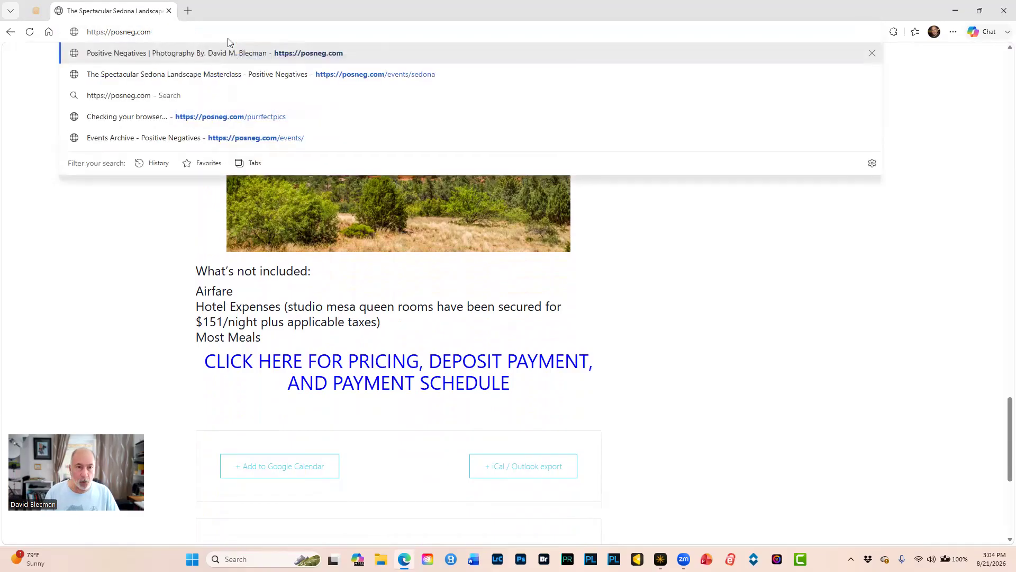
key("Return")
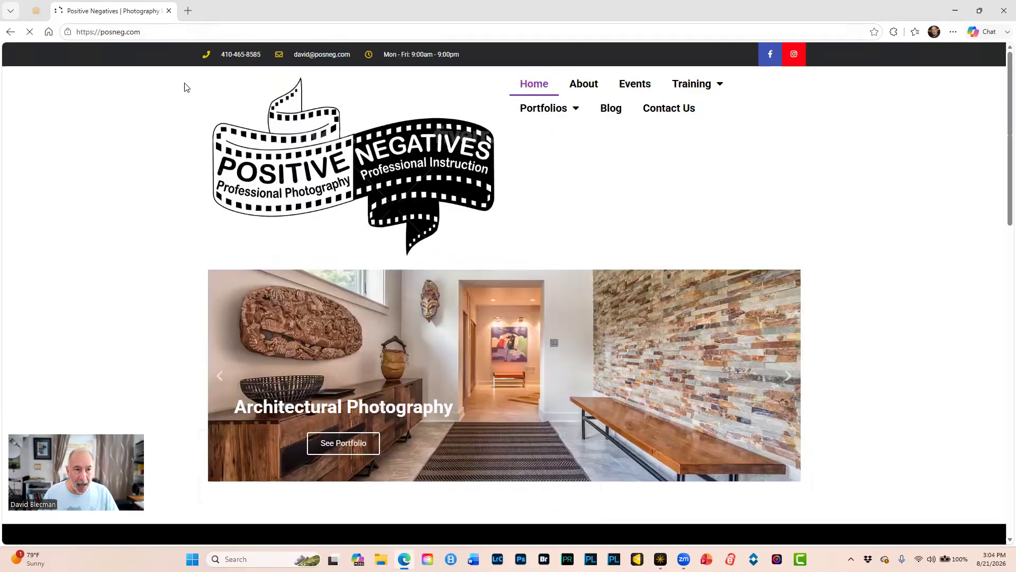
left_click(633, 84)
scroll(607, 141, "down", 4)
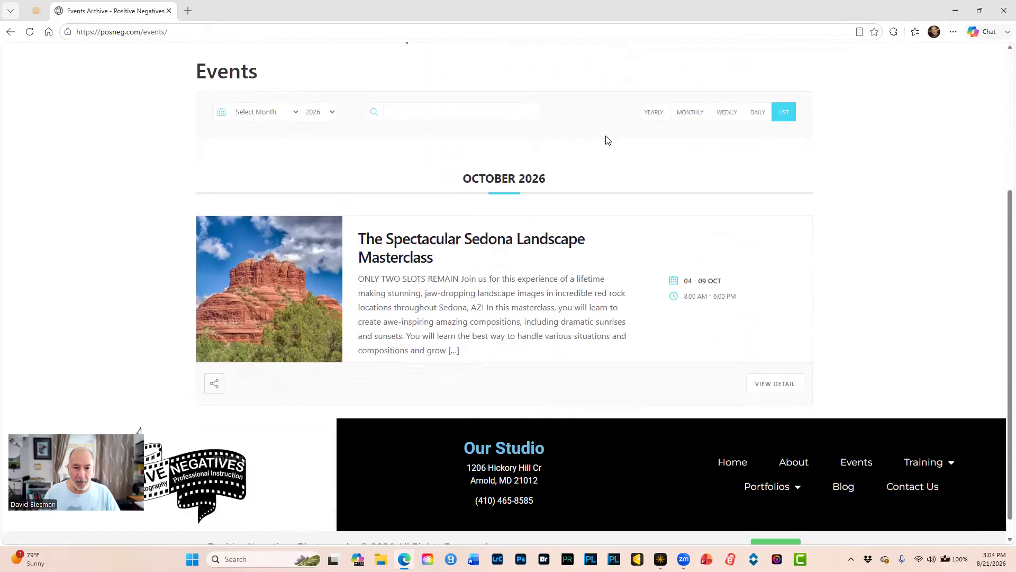
left_click(448, 239)
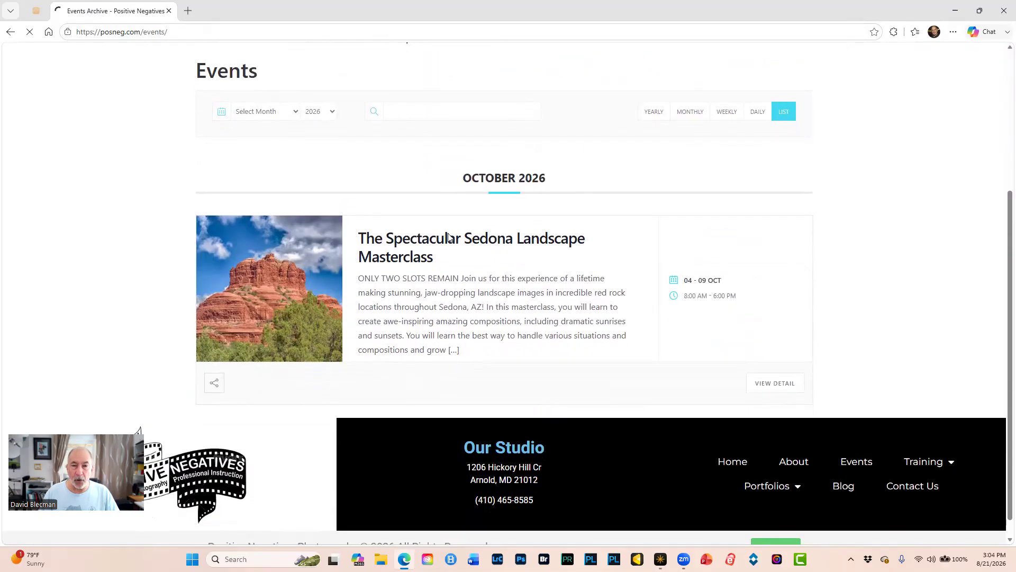
scroll(447, 239, "down", 10)
scroll(456, 307, "down", 20)
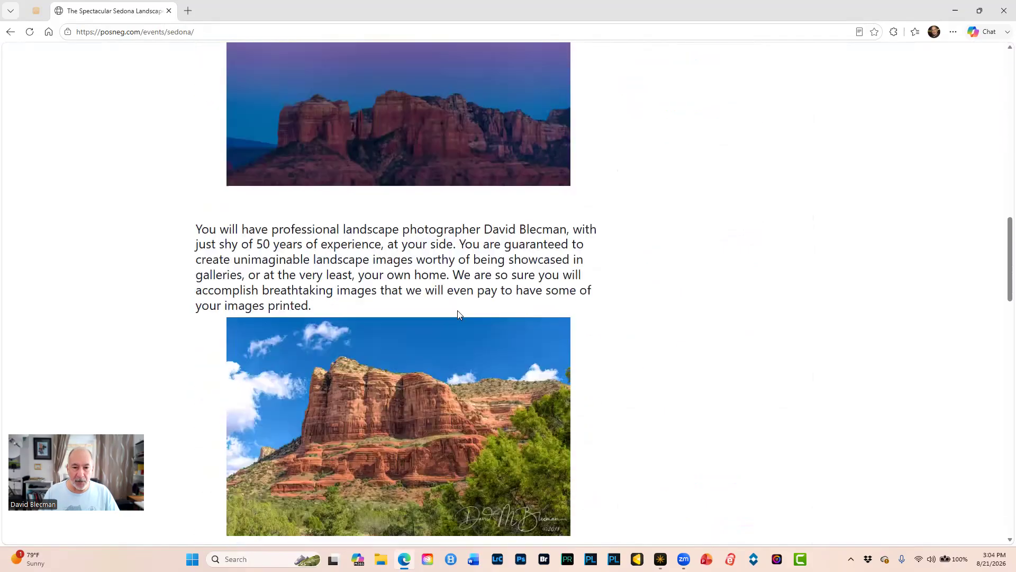
scroll(467, 321, "up", 4)
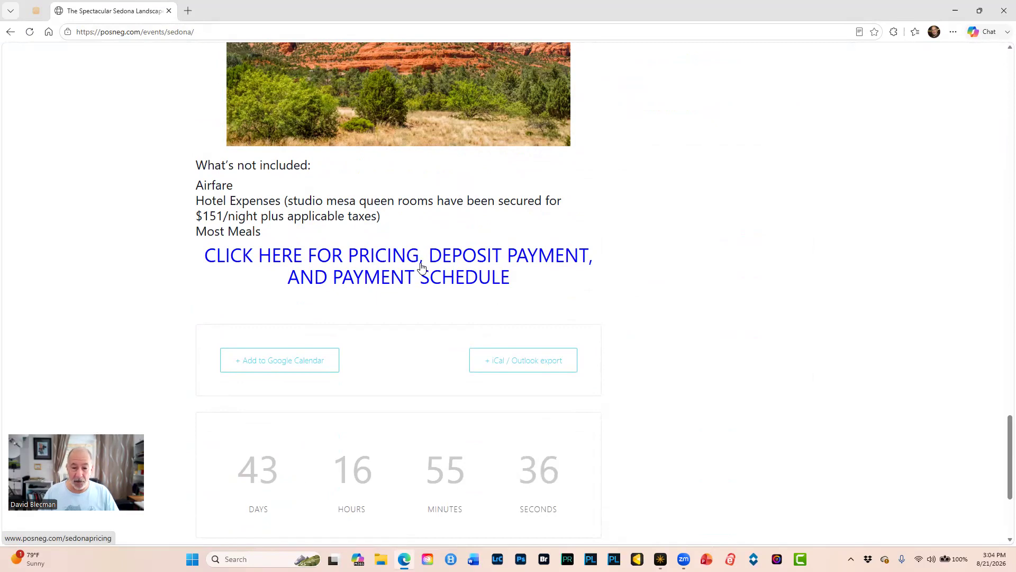
Step: Switch back to Luminar, look over the Develop tool's settings and apply its Auto Adjust to the photo
left_click(659, 558)
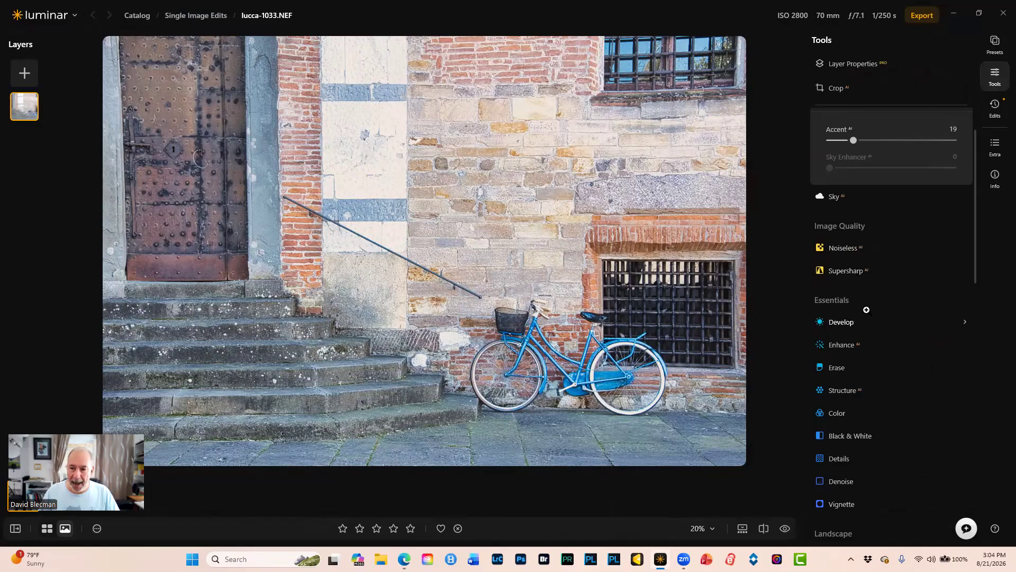
scroll(864, 309, "down", 2)
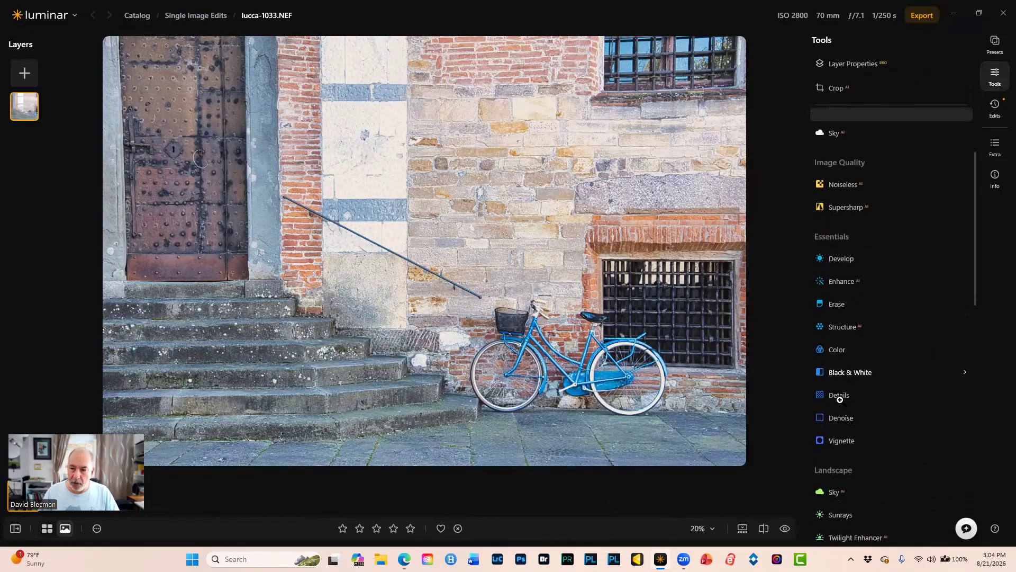
left_click(841, 257)
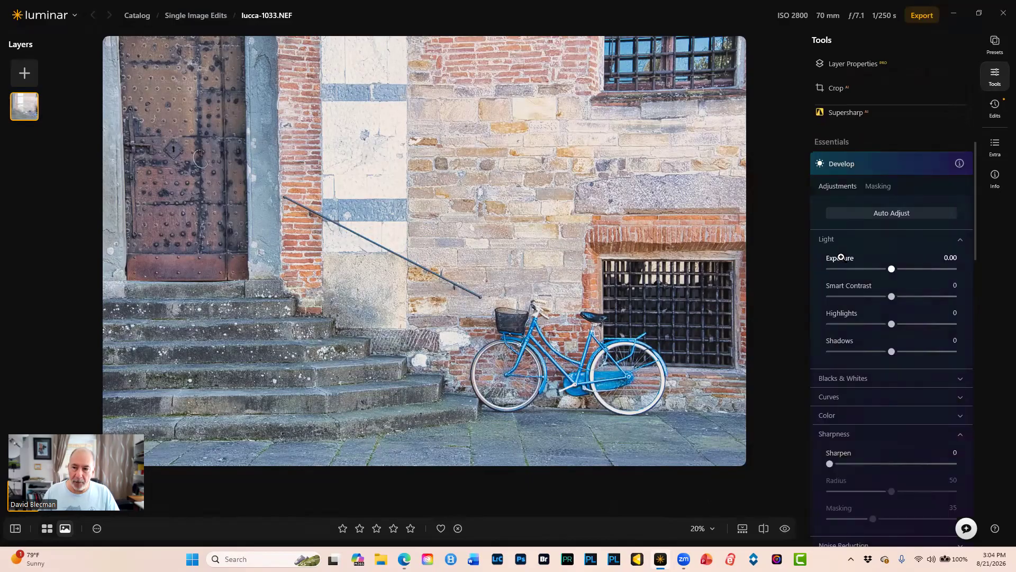
scroll(900, 249, "down", 3)
scroll(929, 249, "down", 7)
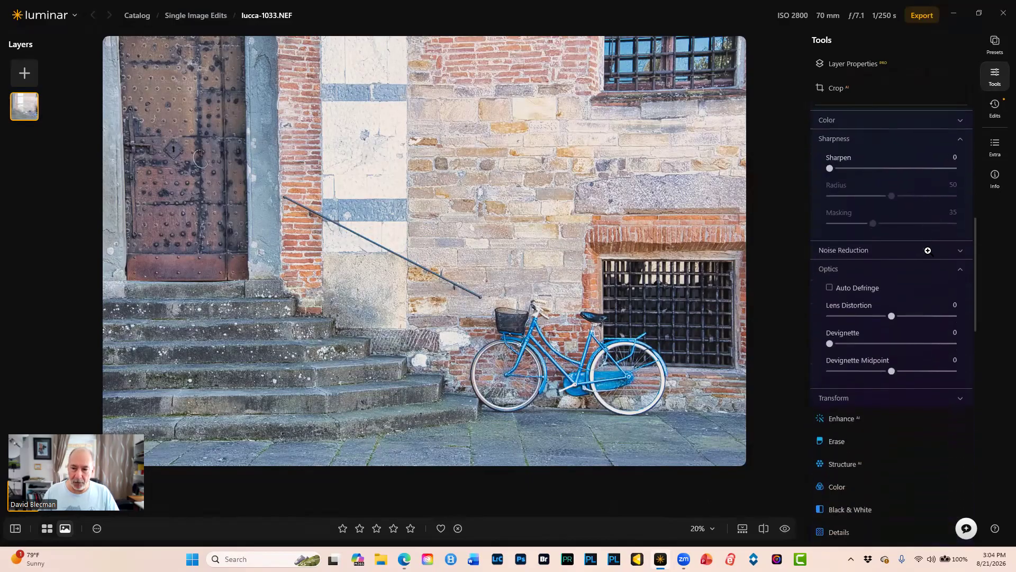
scroll(928, 250, "up", 5)
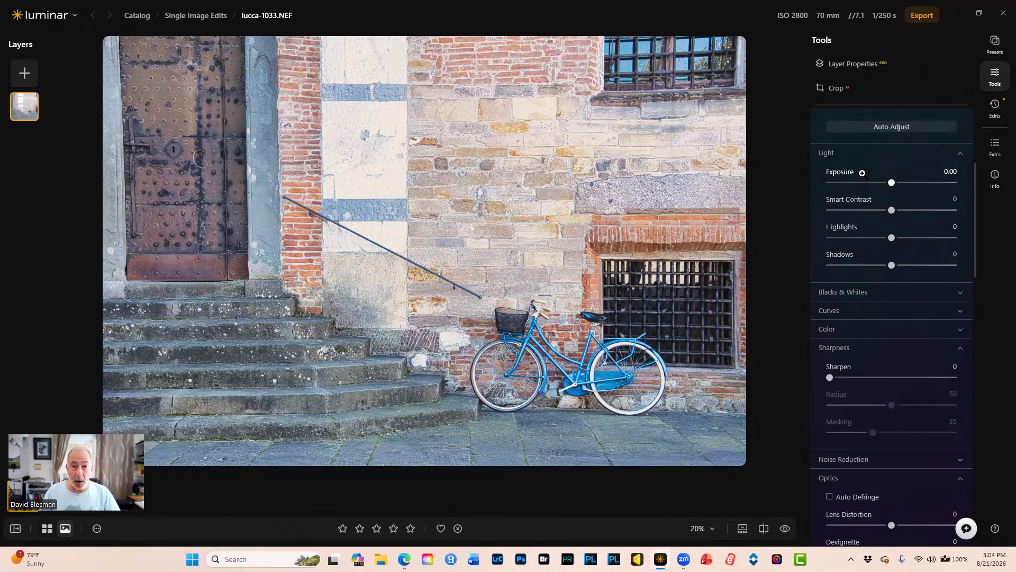
left_click(896, 125)
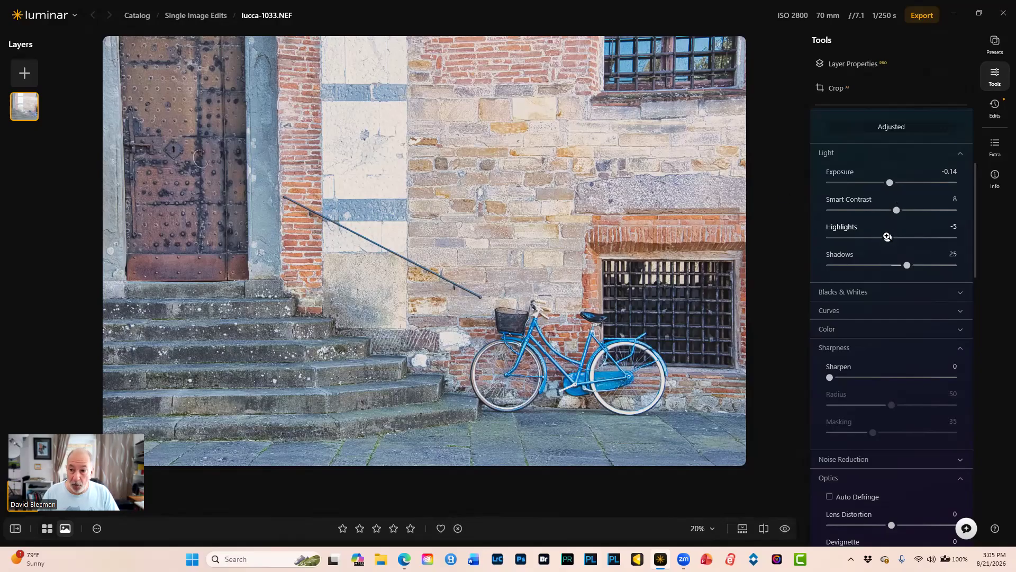
Step: In Develop's Light settings, set Highlights to -66, Shadows to 51, Smart Contrast to 19 and Exposure to 0.07, comparing with the original
left_click_drag(887, 236, 850, 237)
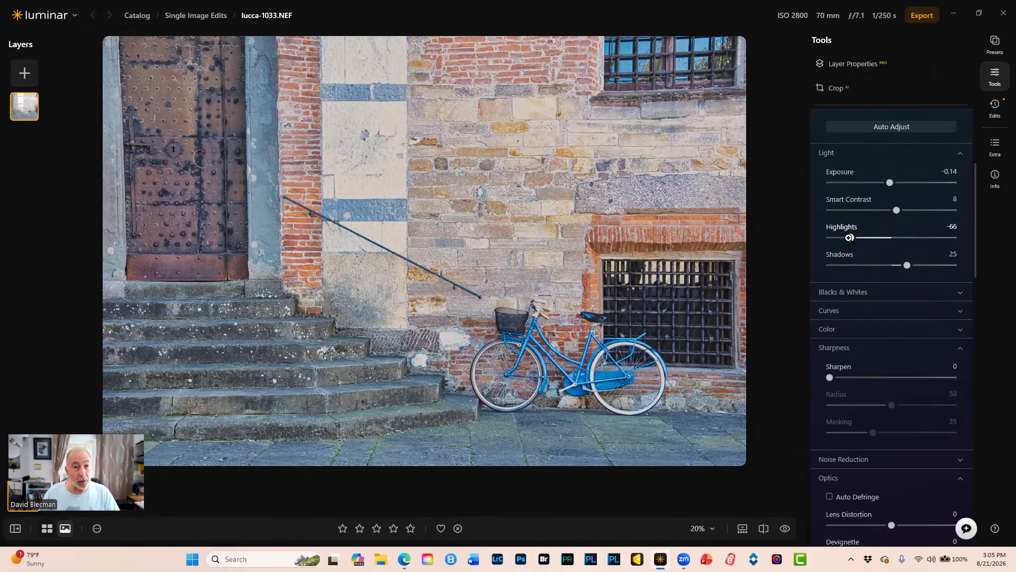
mouse_move(907, 264)
left_mouse_down()
mouse_move(940, 264)
mouse_move(899, 264)
mouse_move(936, 265)
mouse_move(924, 264)
left_mouse_up()
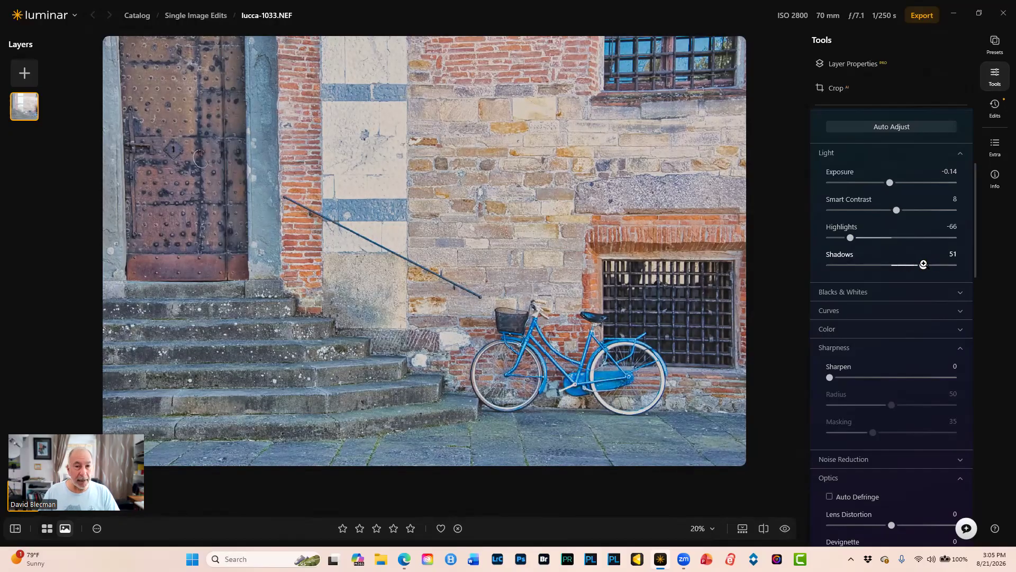
left_click_drag(895, 211, 904, 210)
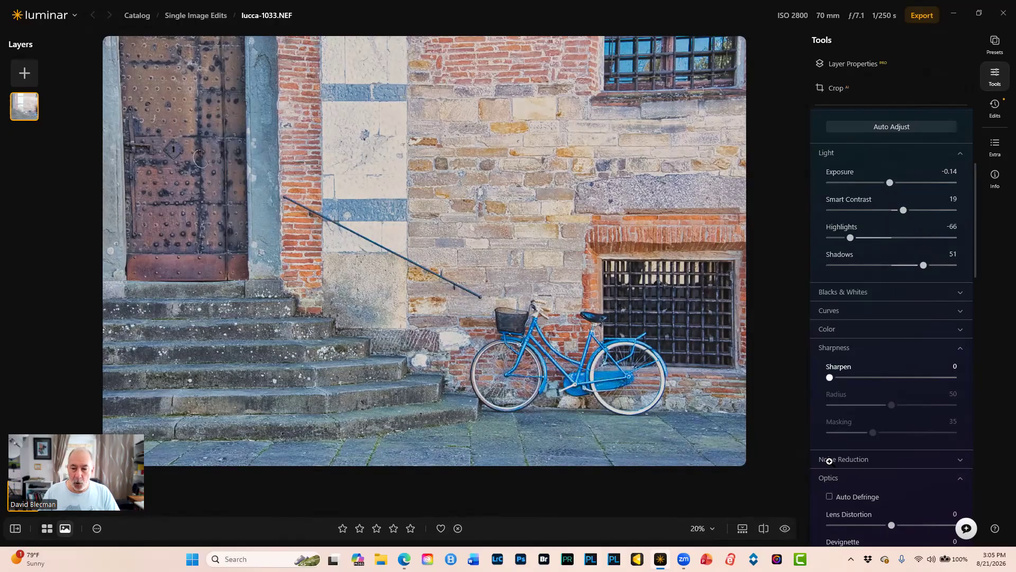
left_click(785, 528)
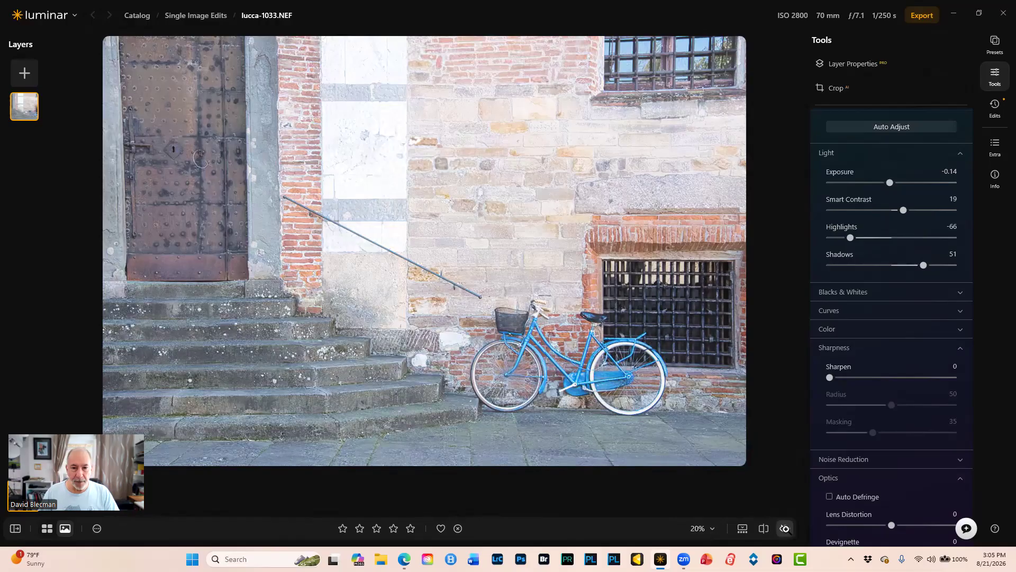
left_click(785, 528)
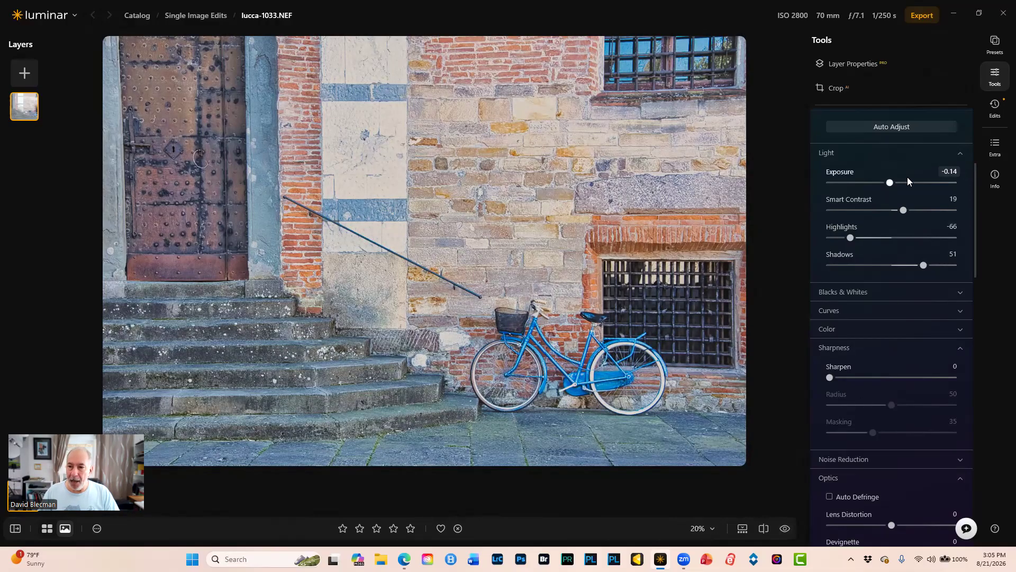
left_click_drag(893, 187, 896, 187)
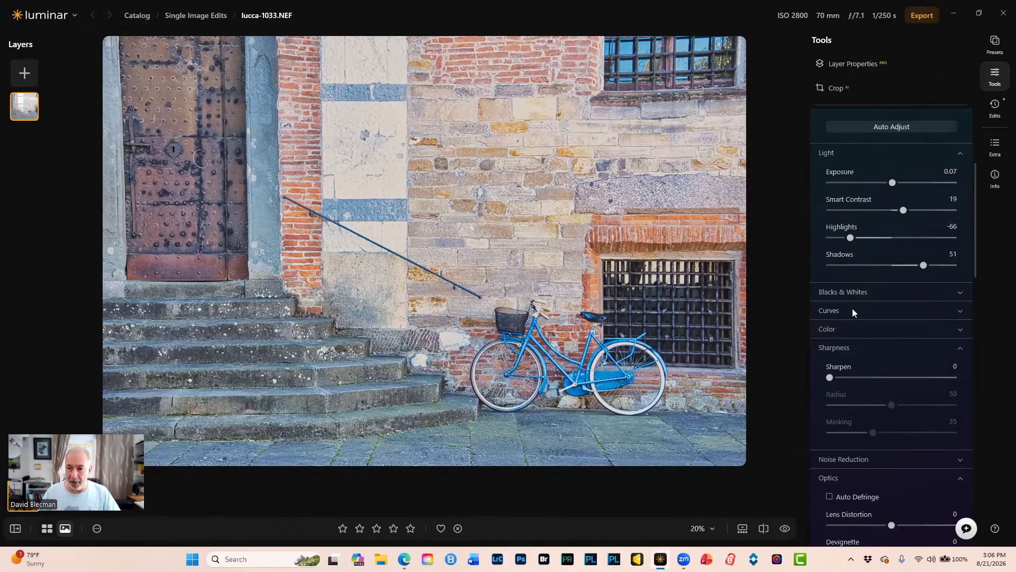
Step: Set Whites to -40 and Blacks to -19, and expand the Curves settings
left_click(948, 291)
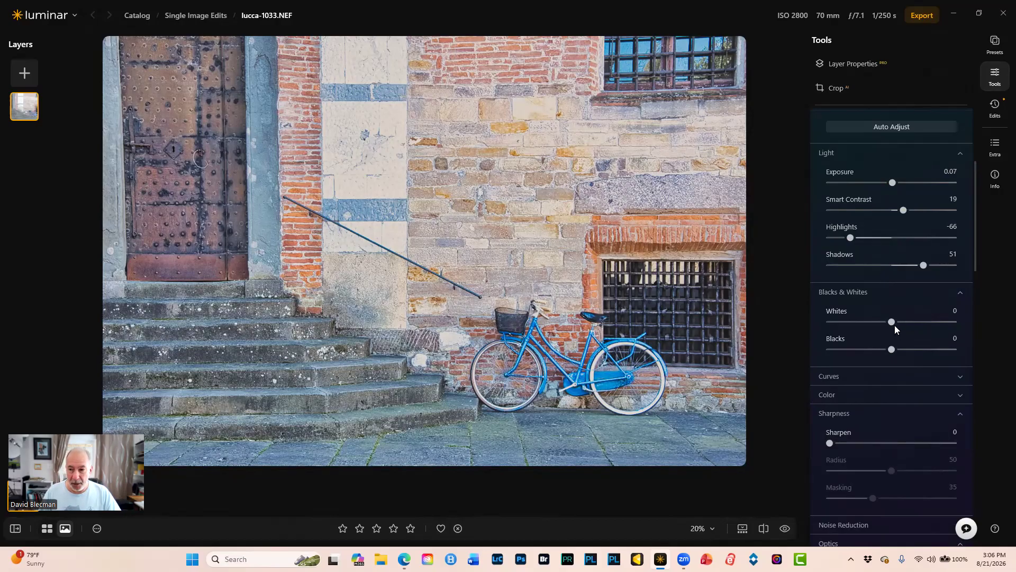
left_click_drag(891, 324, 879, 354)
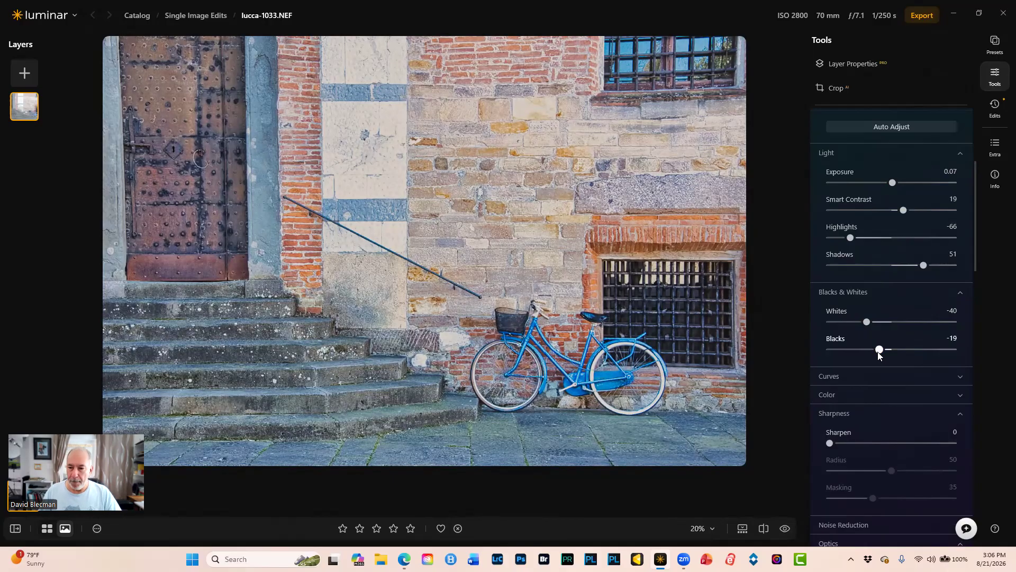
left_click(833, 377)
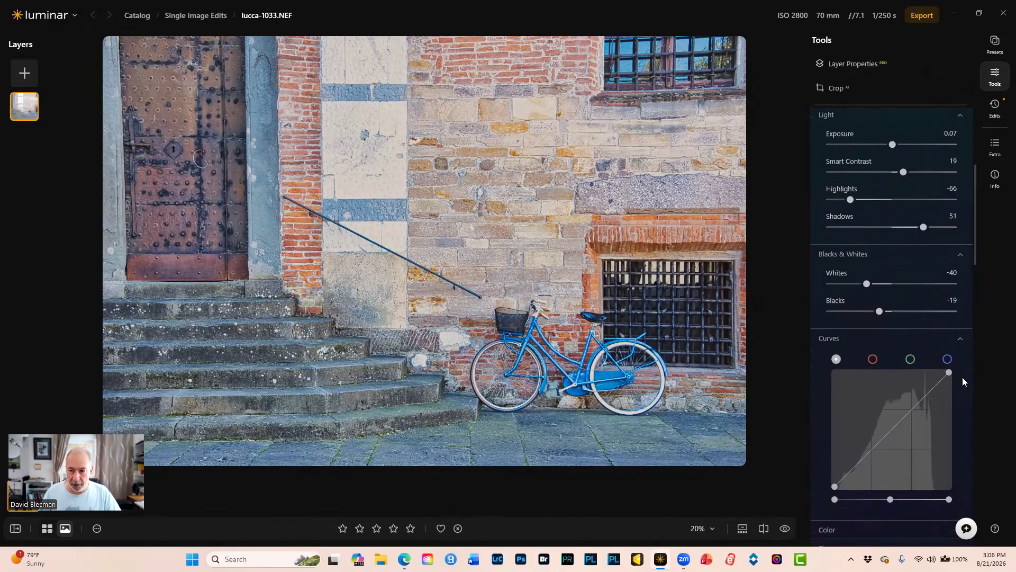
Step: Expand the Color settings and check which White Balance options are available
scroll(962, 377, "down", 1)
left_click(827, 280)
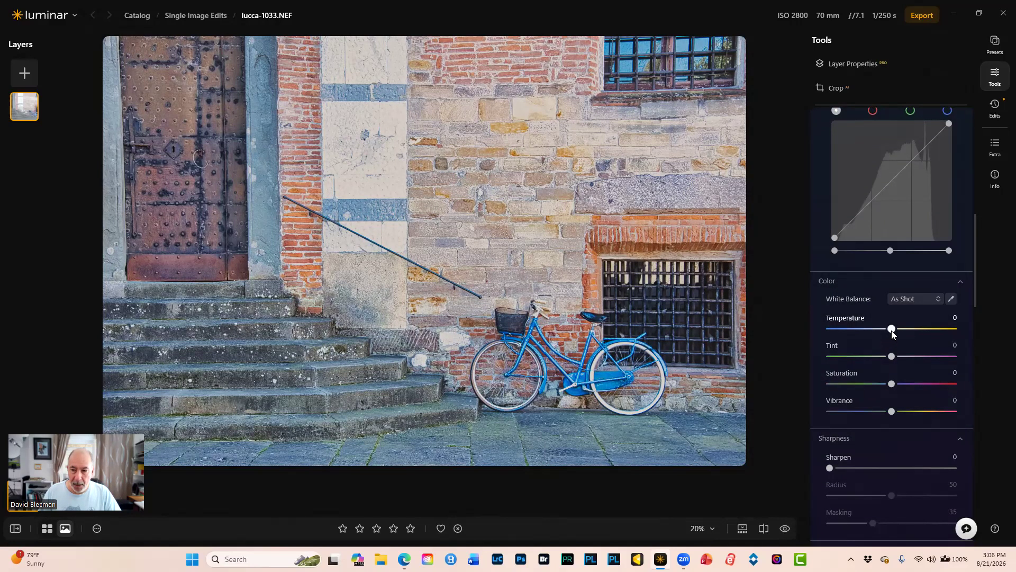
left_click(908, 300)
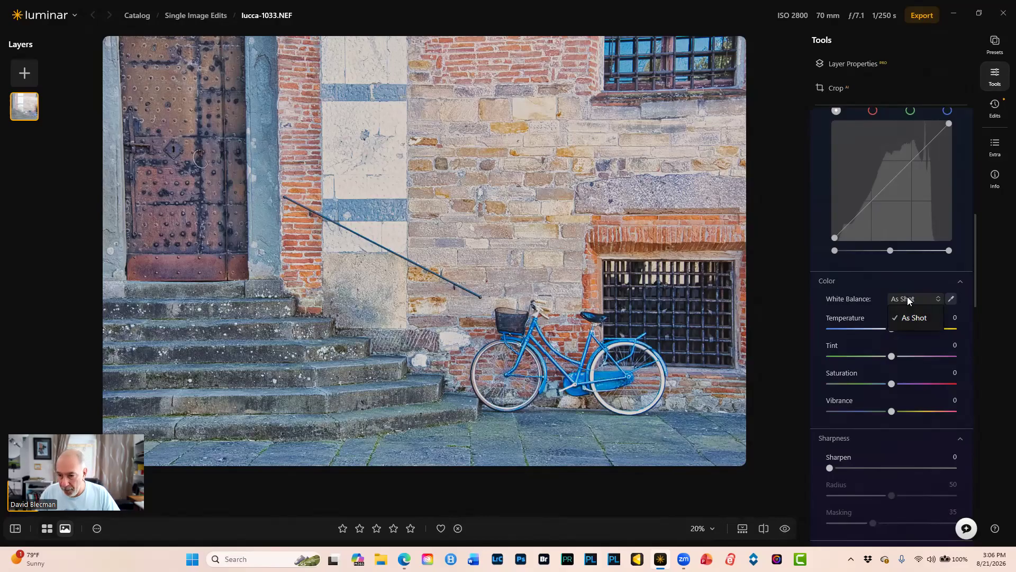
left_click(939, 300)
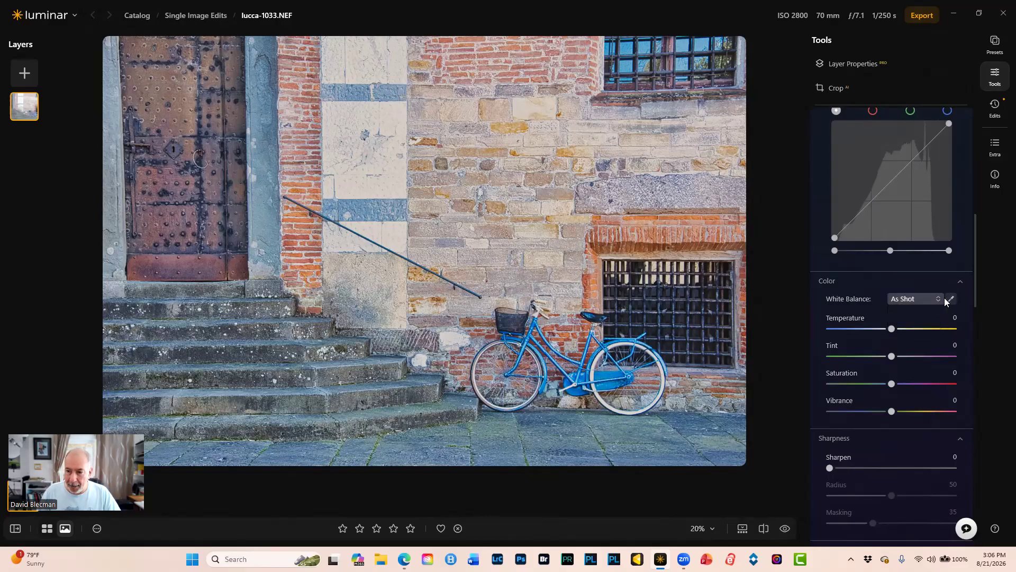
Step: Try neutral white balance samples on the stone steps and the pale wall panel, and restore the As Shot white balance
left_click(951, 299)
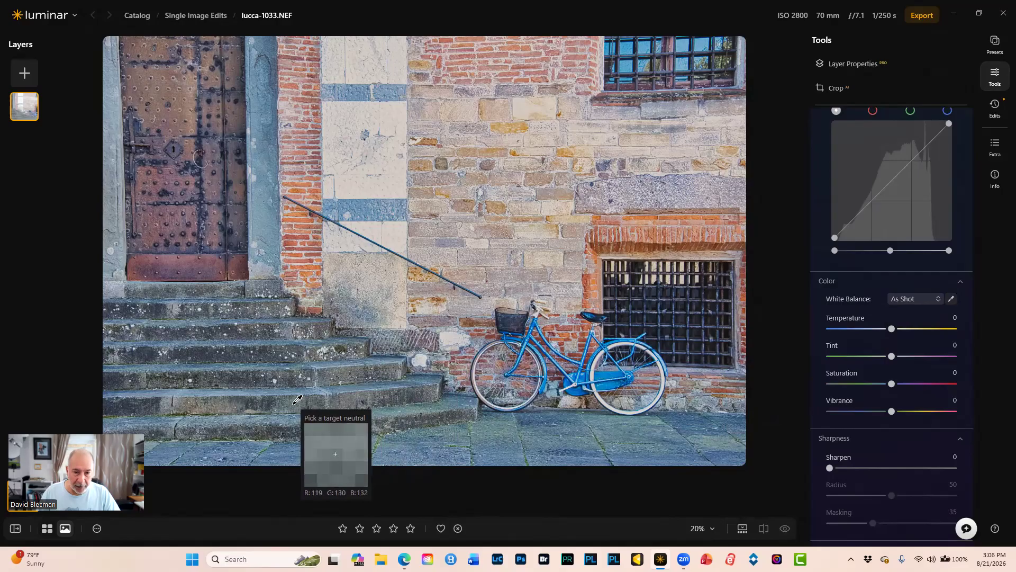
left_click(295, 403)
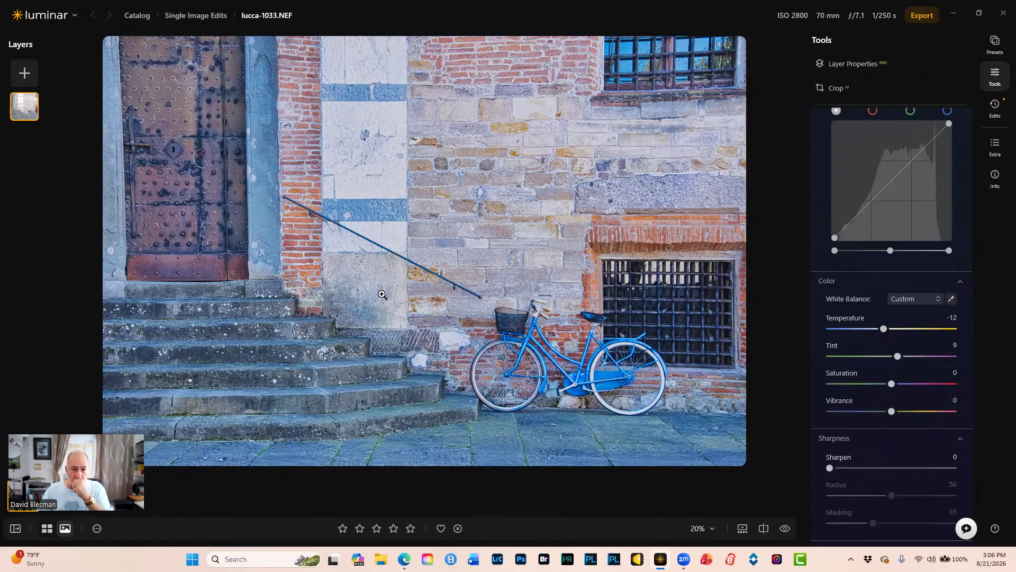
left_click(952, 299)
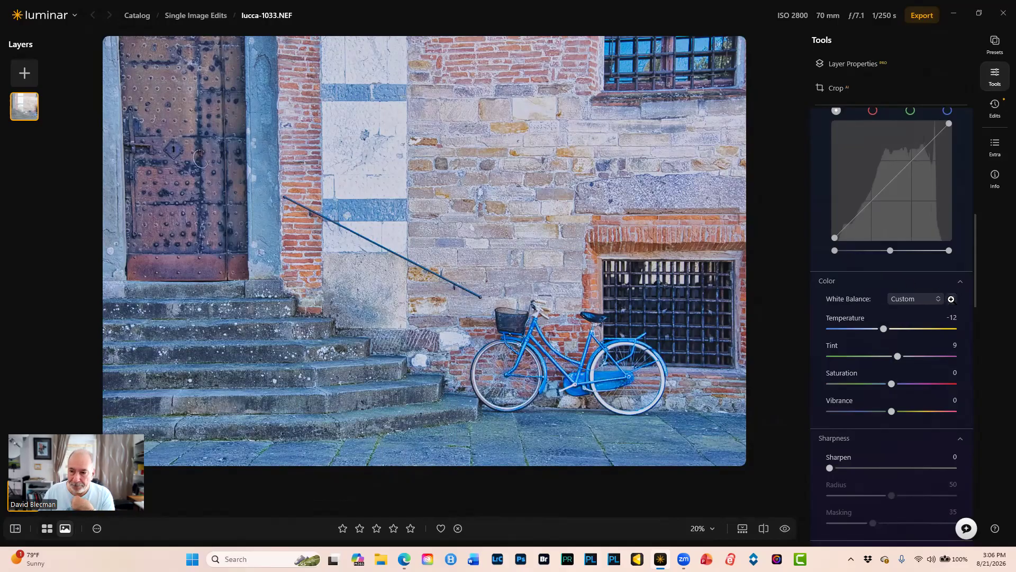
left_click(393, 187)
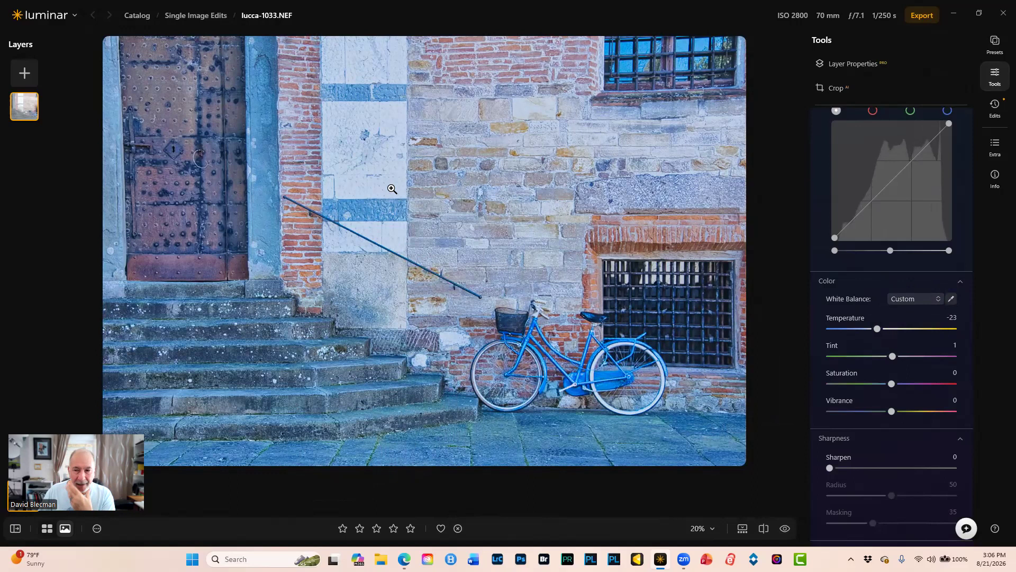
left_click(918, 300)
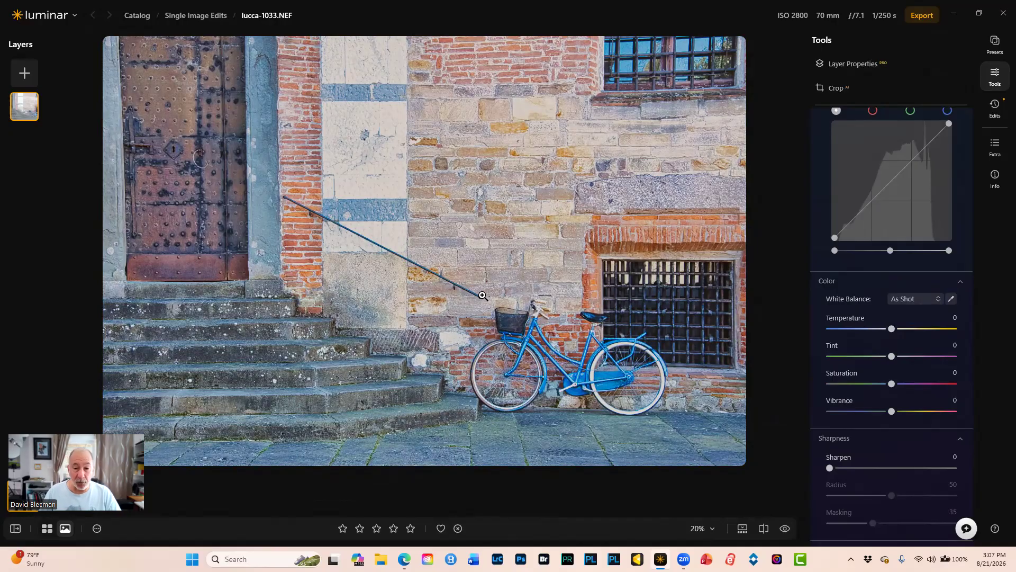
Step: Warm the photo by setting Temperature to 5 and compare it with the original
left_click_drag(892, 330, 896, 336)
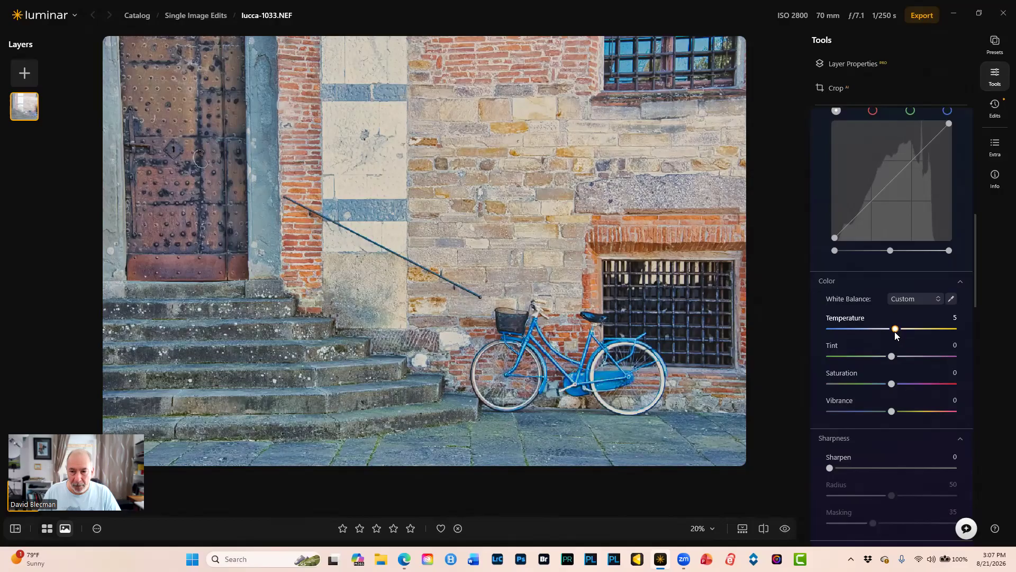
left_click(786, 530)
left_click(786, 531)
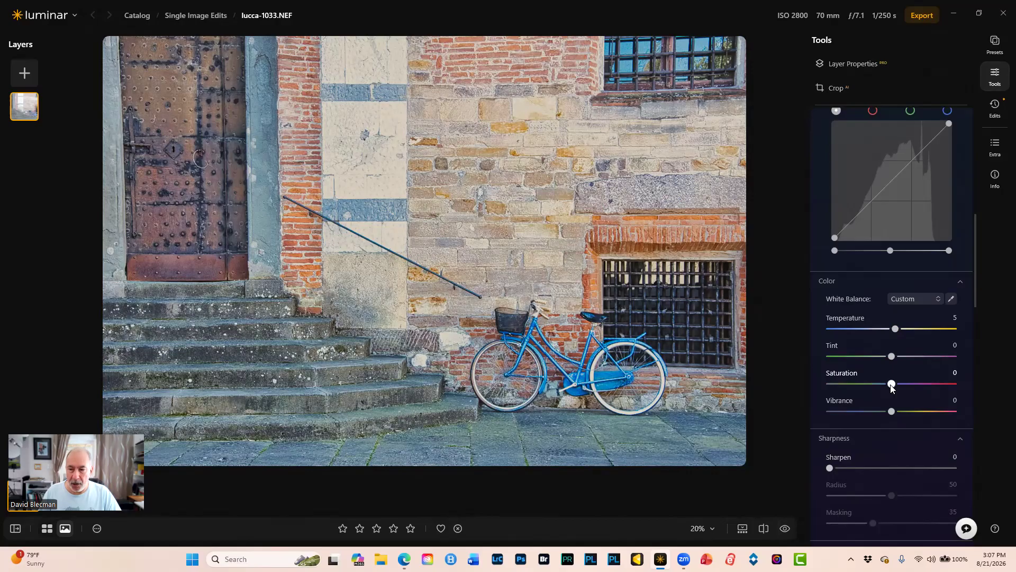
Step: Set Saturation to 17 and Vibrance to 11, and compare the photo before and after
left_click_drag(893, 387, 904, 387)
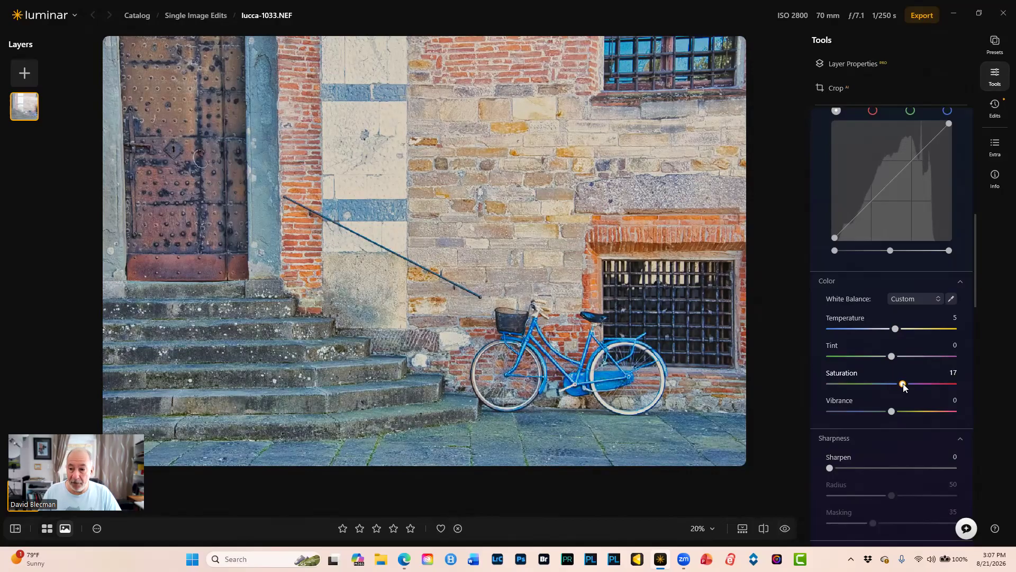
left_click_drag(892, 411, 899, 412)
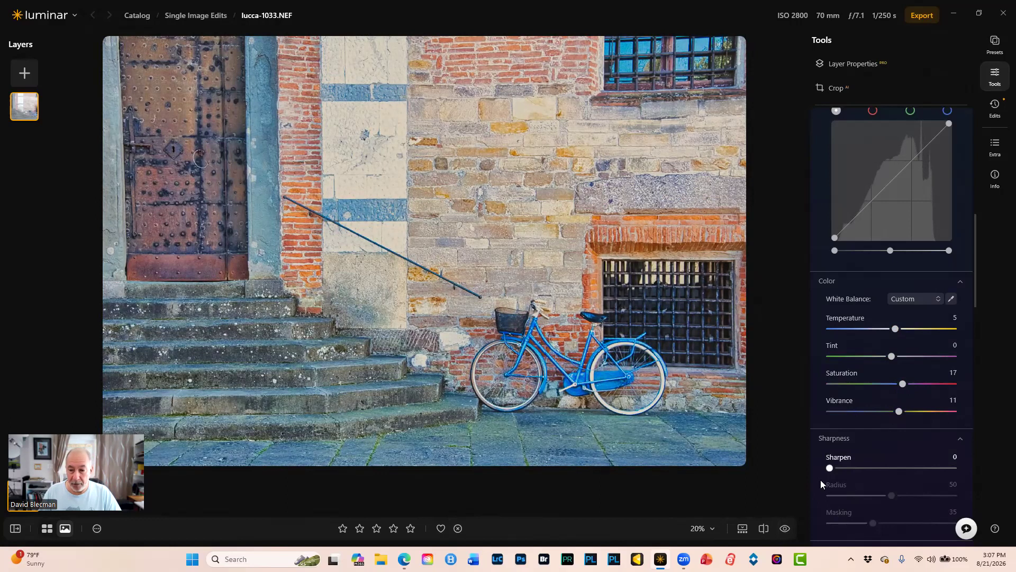
left_click(785, 530)
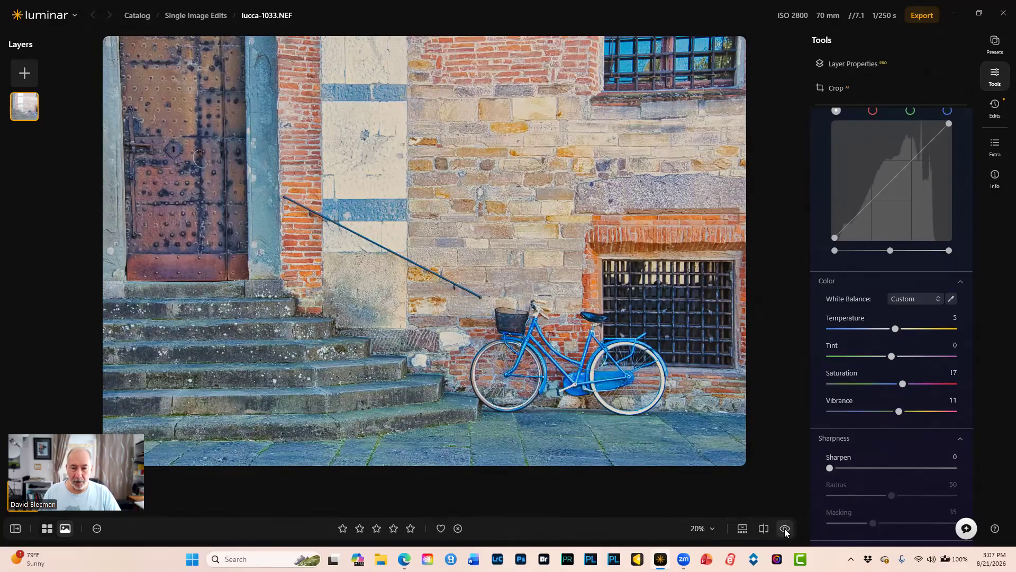
left_click(785, 530)
left_click(785, 530)
Step: Set the Light section's Exposure to exactly 0.27
scroll(943, 338, "up", 3)
scroll(939, 328, "up", 3)
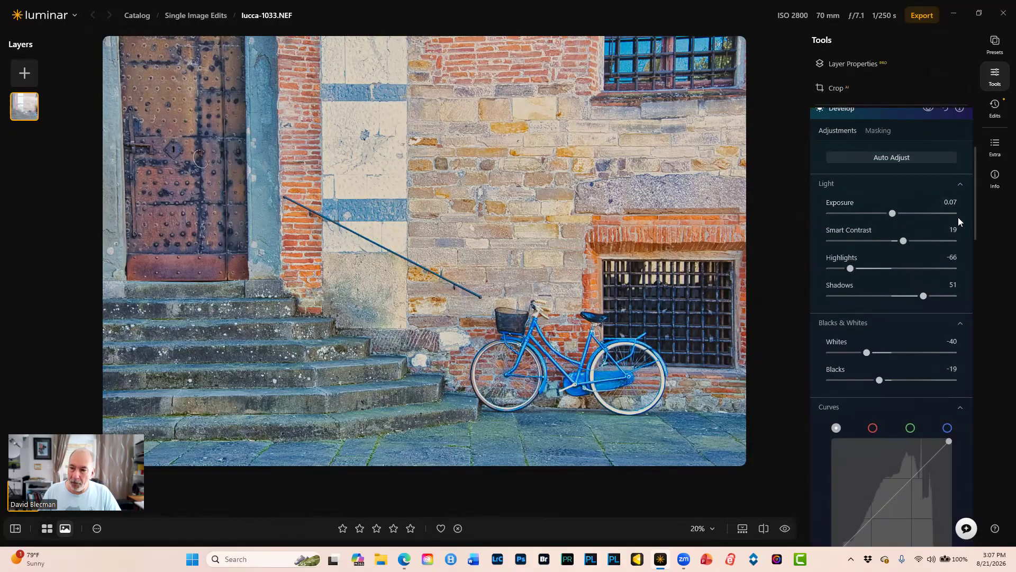
left_click(952, 202)
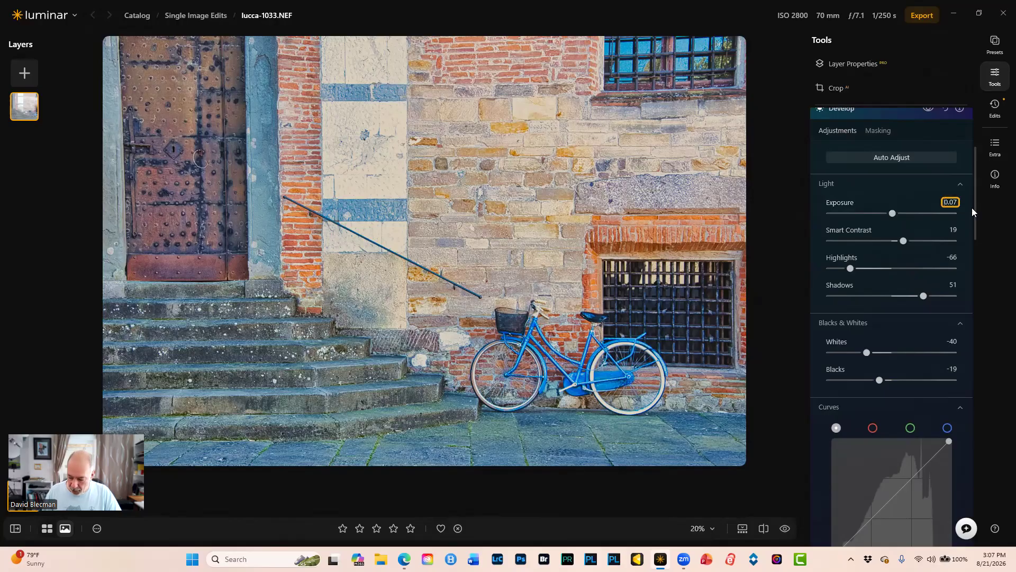
type("0.27")
key("Return")
key("Up")
key("Down")
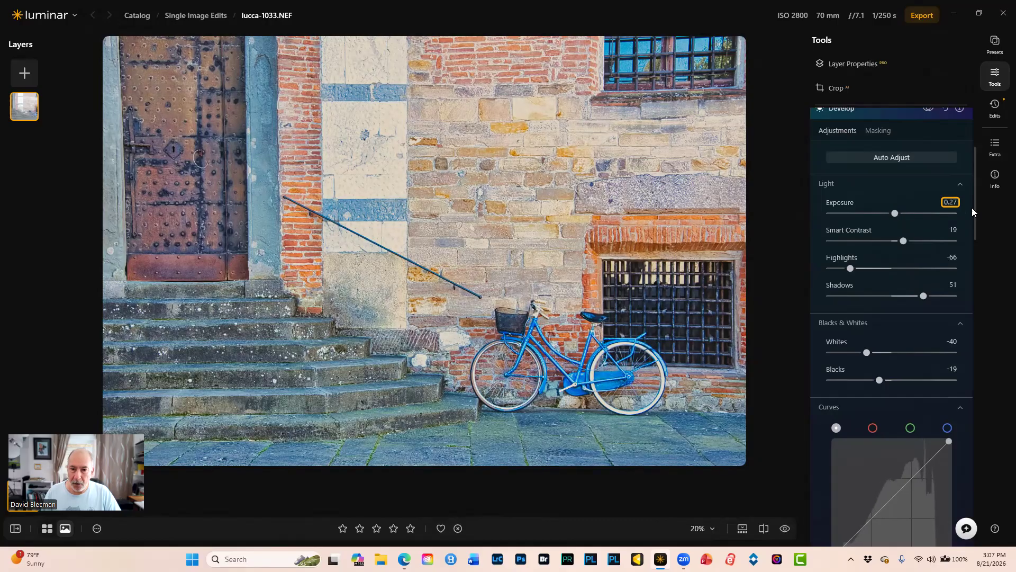
left_click(972, 252)
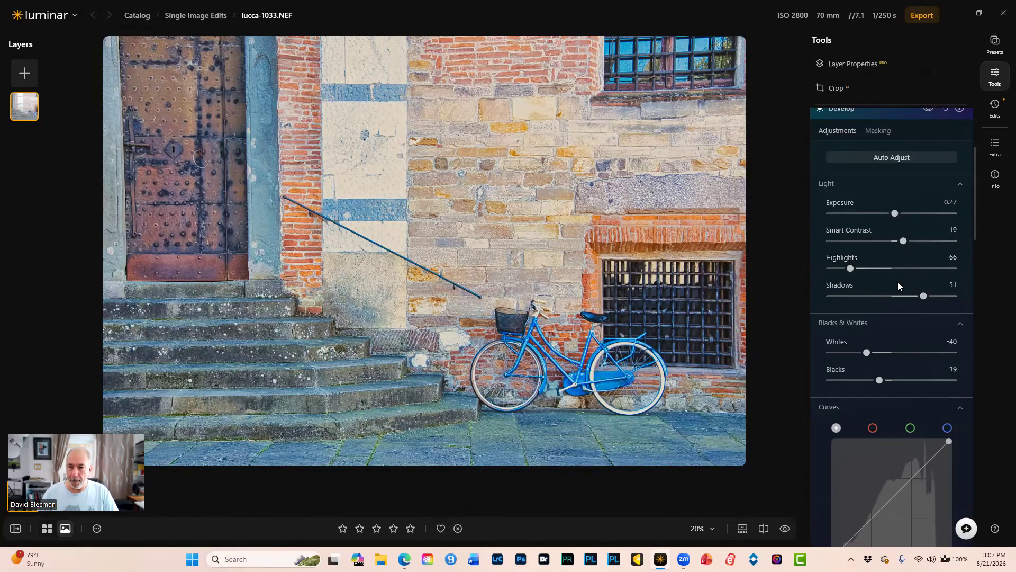
Step: Review the remaining Develop settings and enable Auto Defringe under Optics
scroll(900, 281, "down", 8)
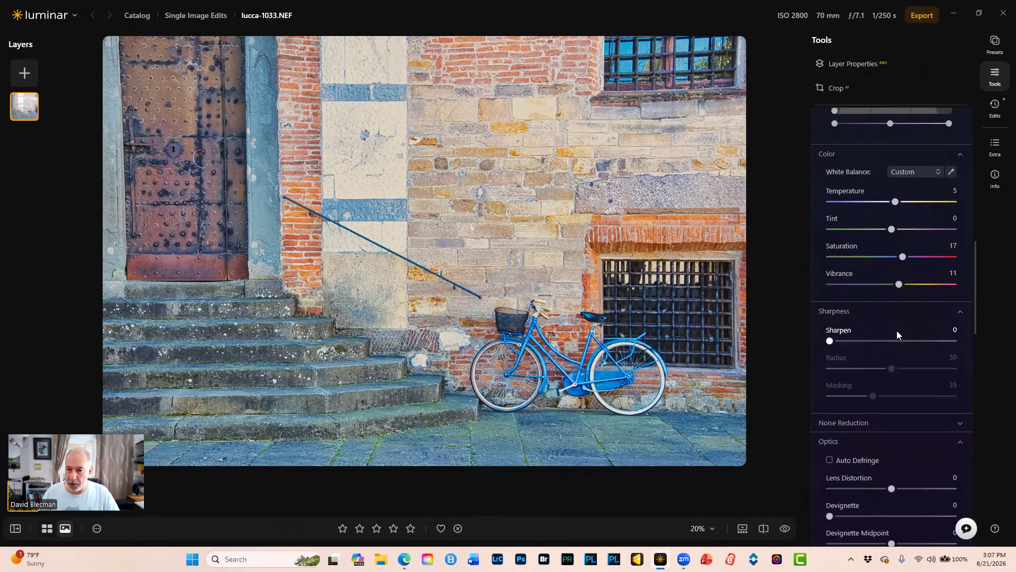
scroll(900, 331, "down", 3)
scroll(961, 298, "up", 10)
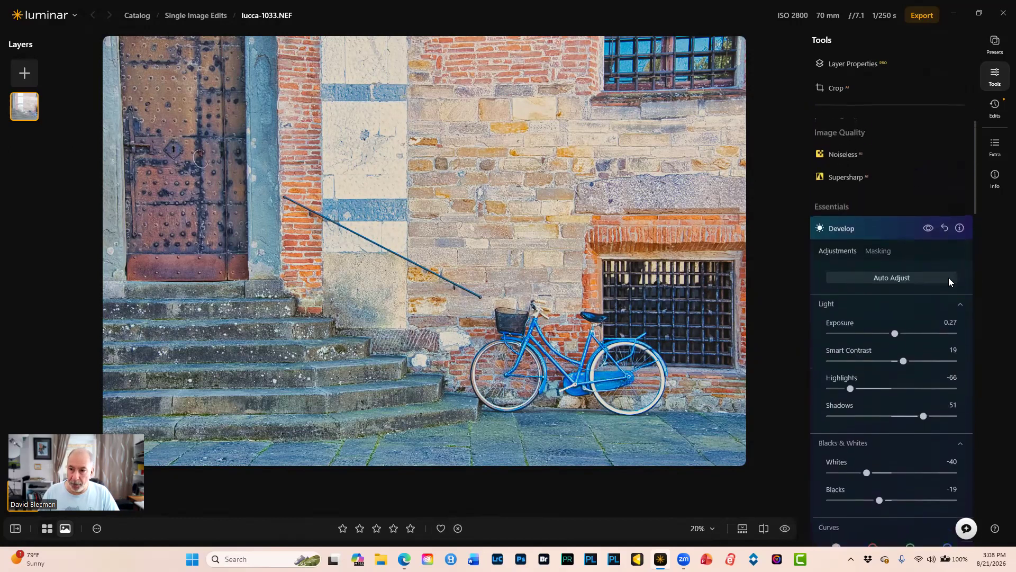
scroll(884, 205, "down", 8)
scroll(884, 205, "down", 7)
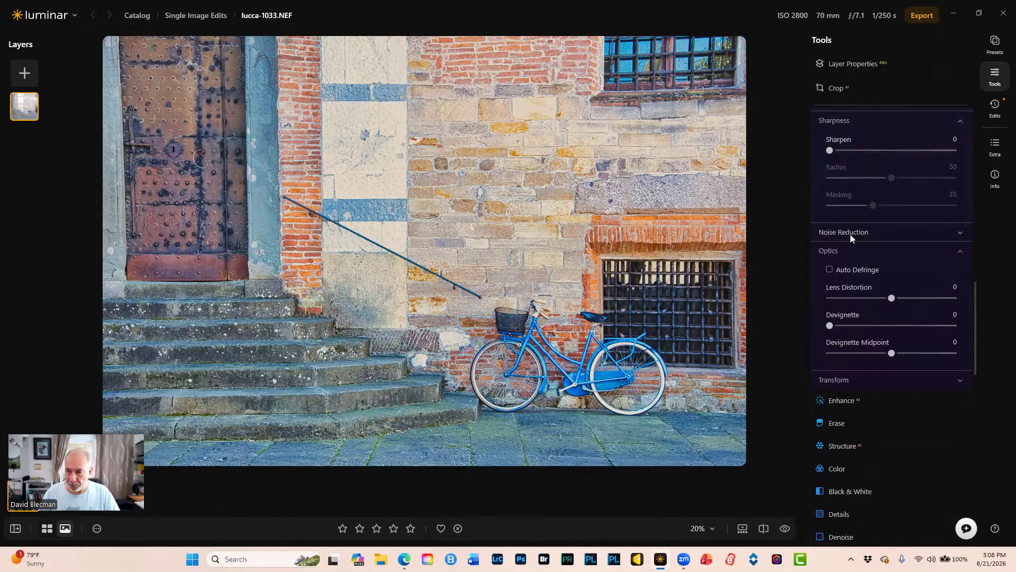
left_click(893, 300)
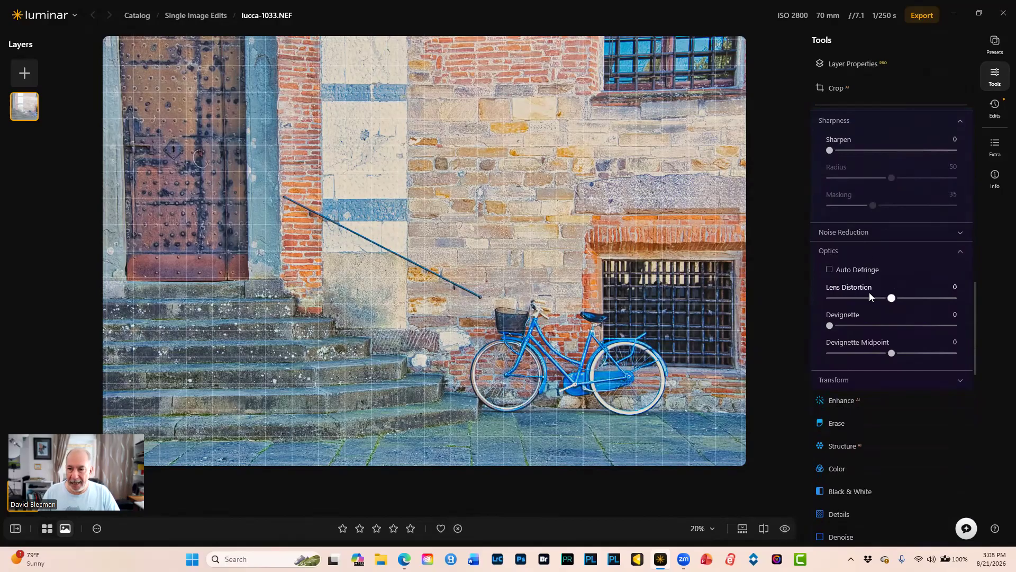
left_click(830, 270)
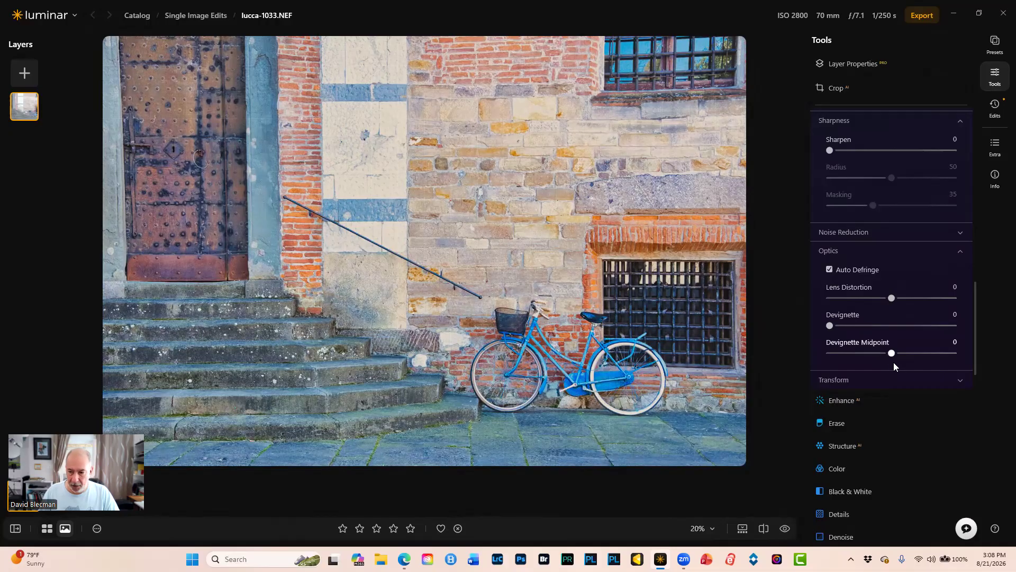
Step: Look over Develop's Transform settings, collapse them and open the Enhance tool
scroll(900, 349, "down", 3)
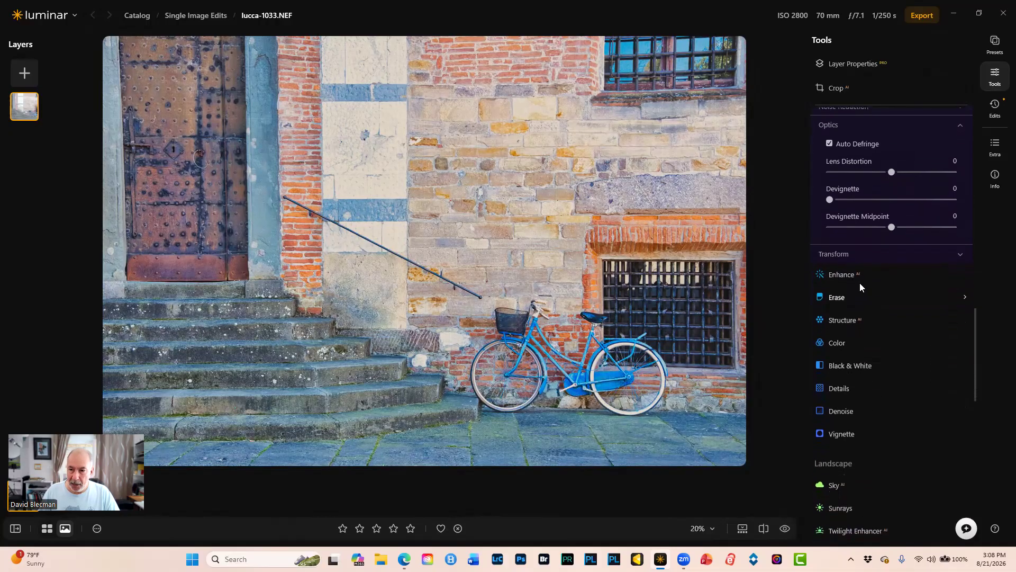
left_click(841, 257)
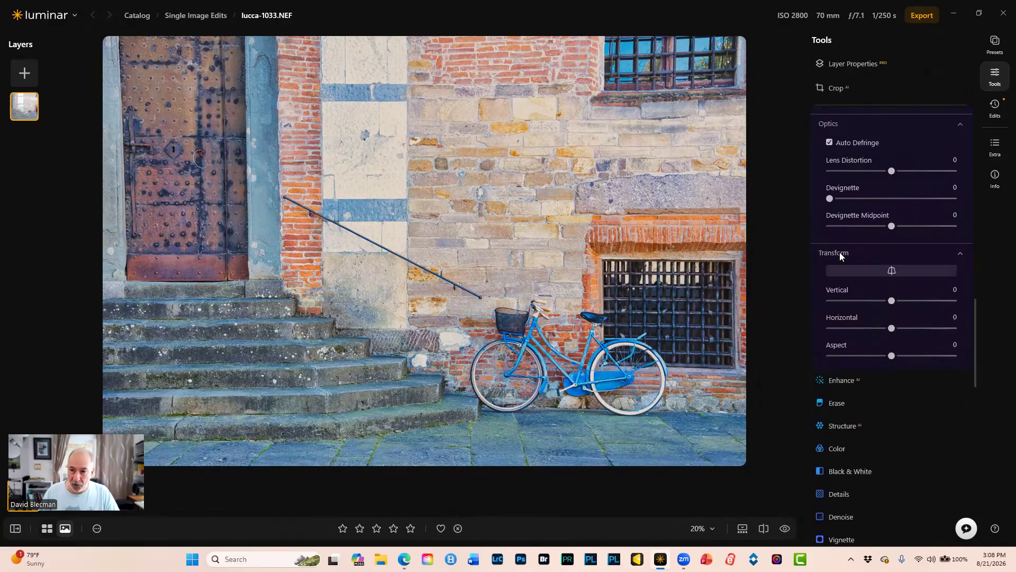
left_click(841, 257)
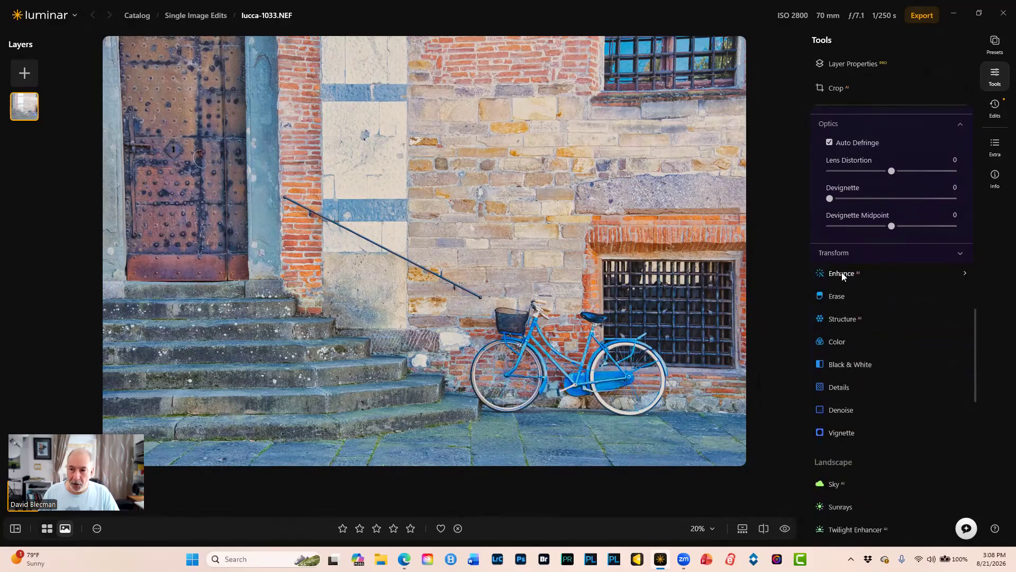
left_click(842, 272)
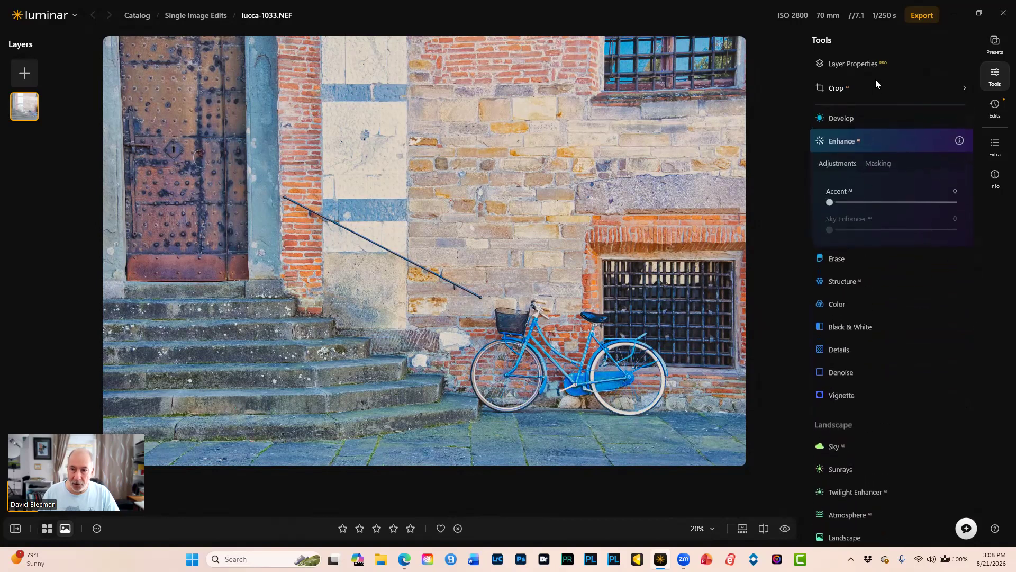
Step: Set Enhance's Accent to 7
left_click_drag(831, 206, 858, 206)
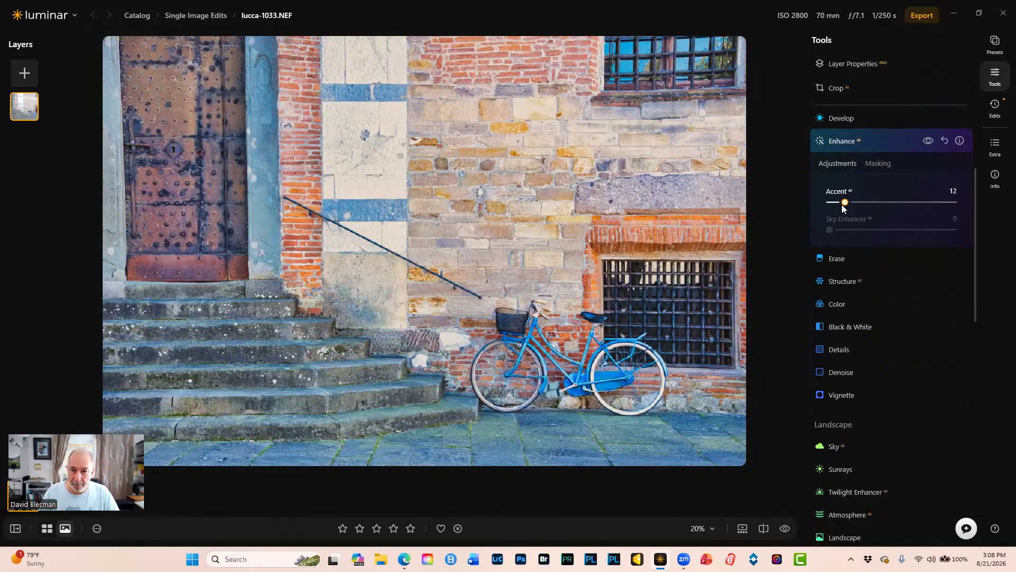
left_click_drag(842, 204, 840, 206)
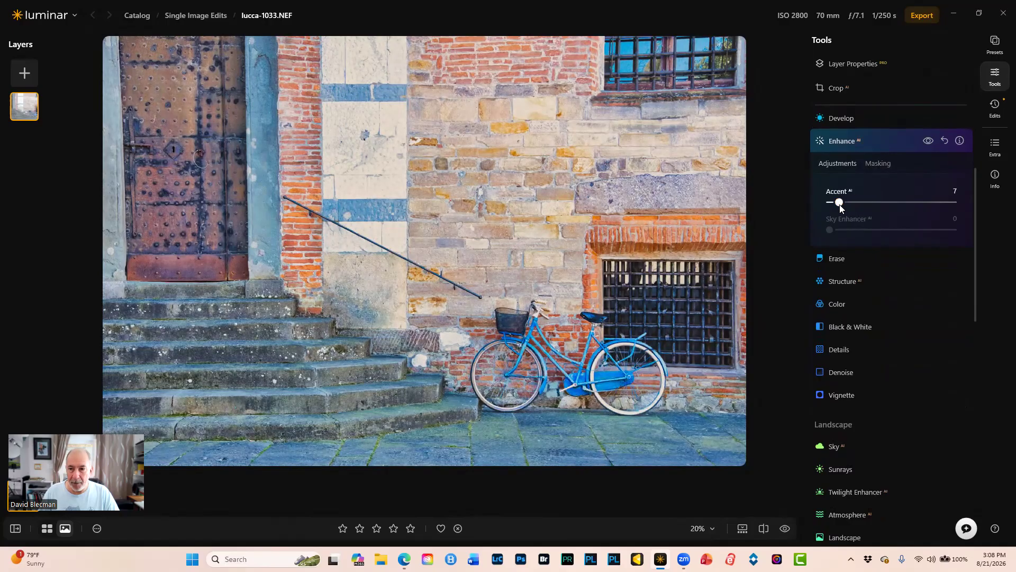
Step: Try Structure's Amount at 88 and -100, and reset it to 0
left_click(842, 279)
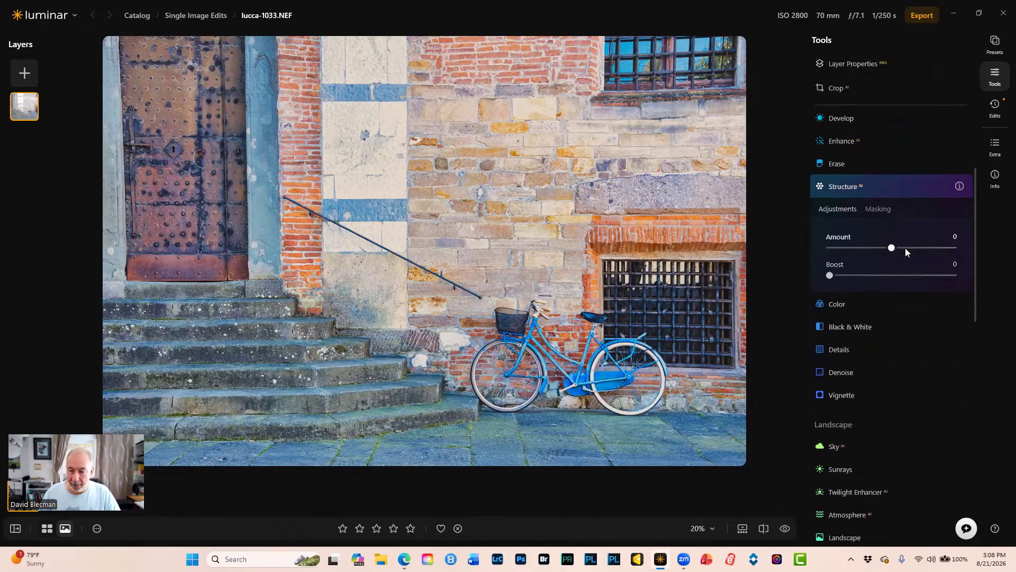
left_click(946, 248)
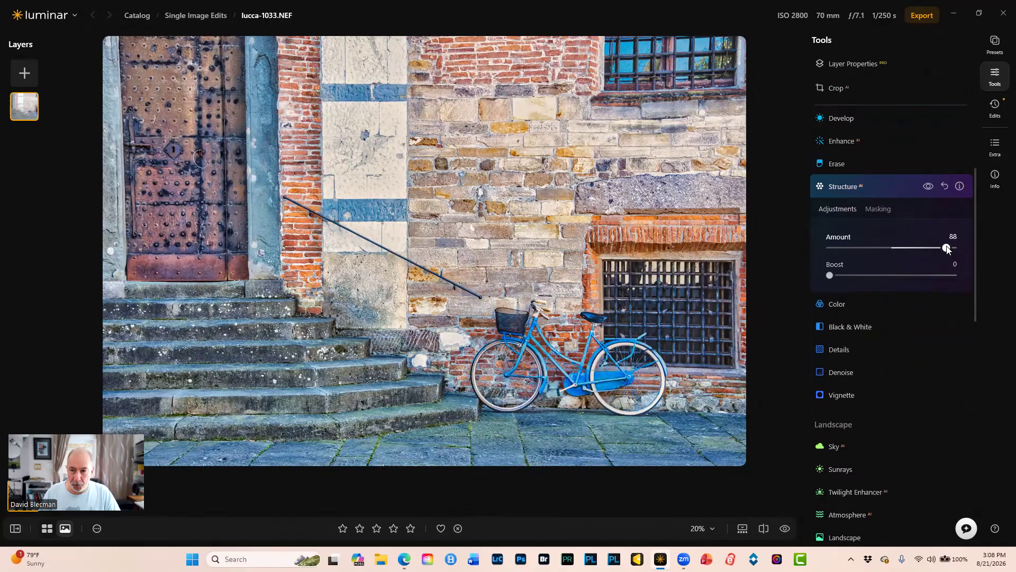
left_click(829, 248)
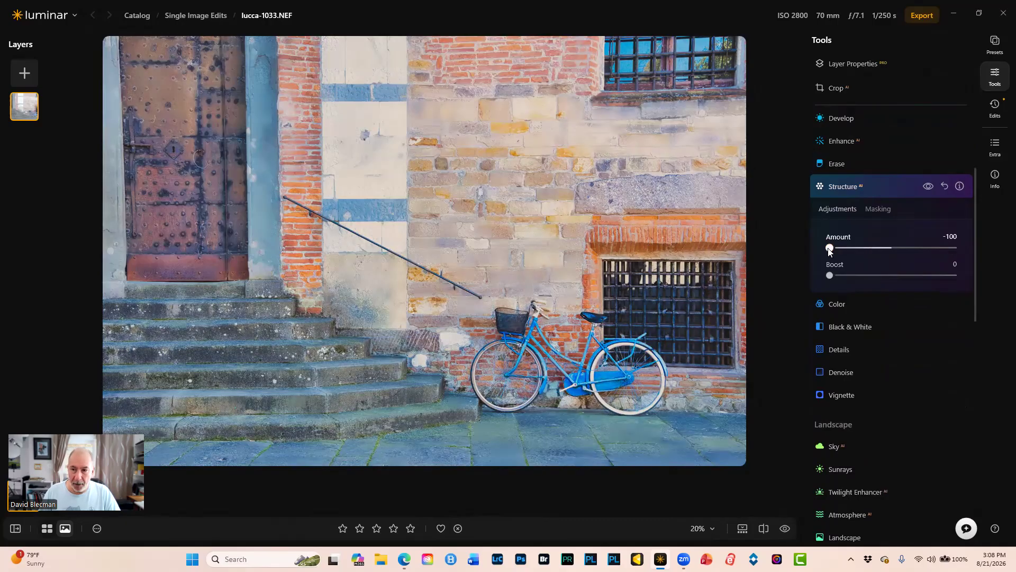
double_click(830, 248)
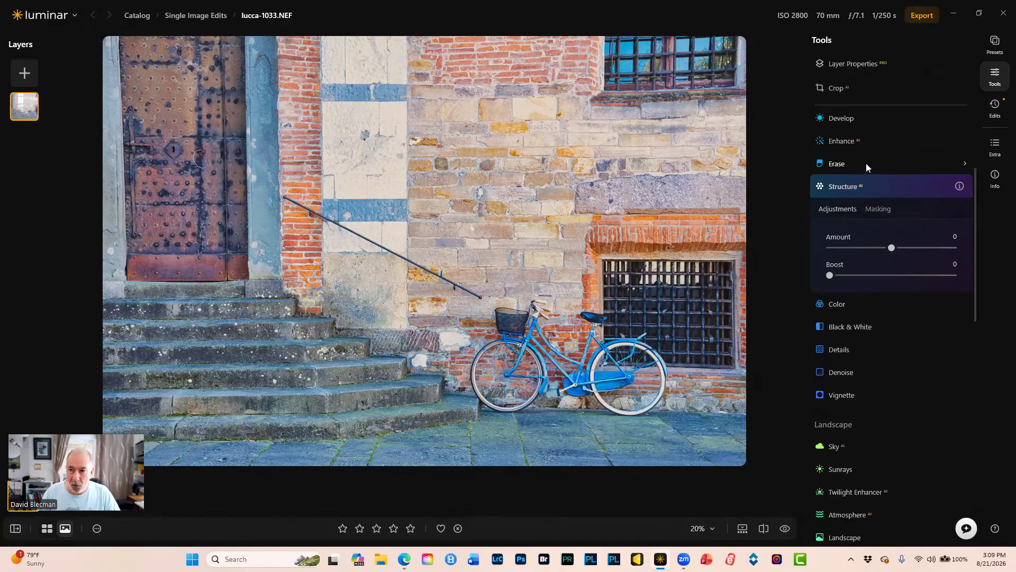
Step: Look through the Develop settings and the rest of the tool list, and check Enhance and Structure again
left_click(845, 118)
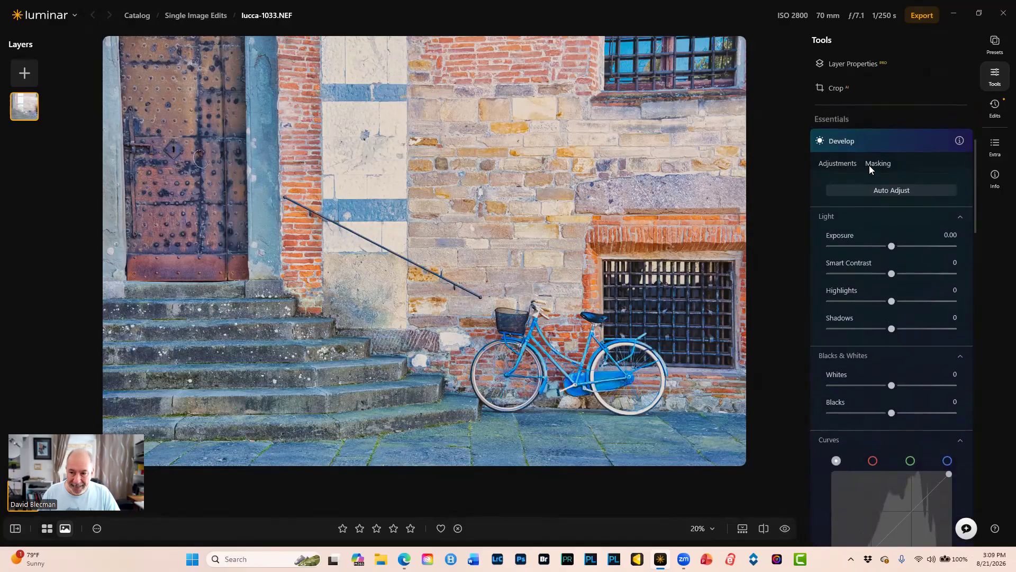
scroll(869, 165, "down", 8)
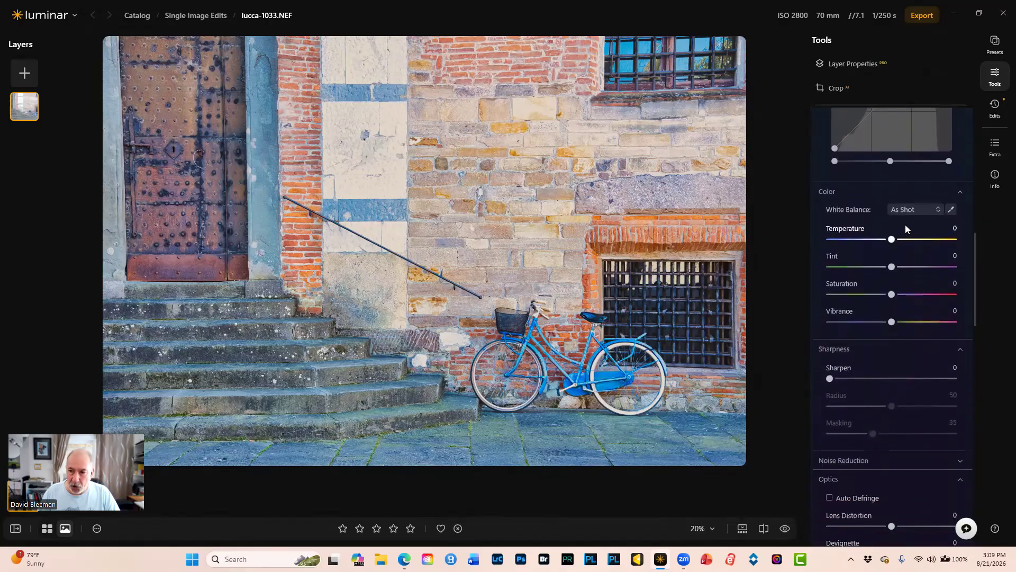
scroll(895, 324, "down", 3)
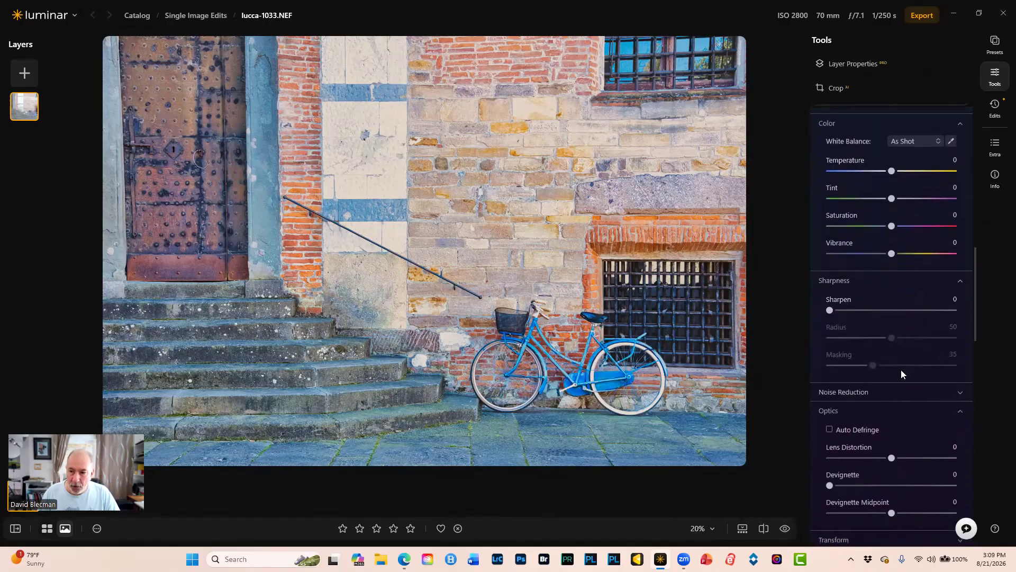
scroll(903, 344, "down", 10)
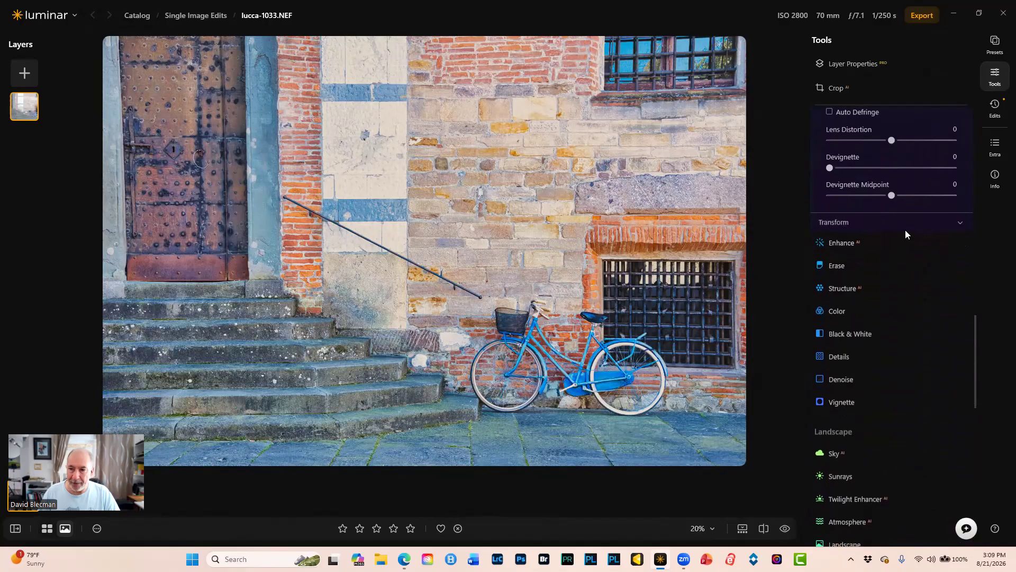
scroll(847, 238, "down", 12)
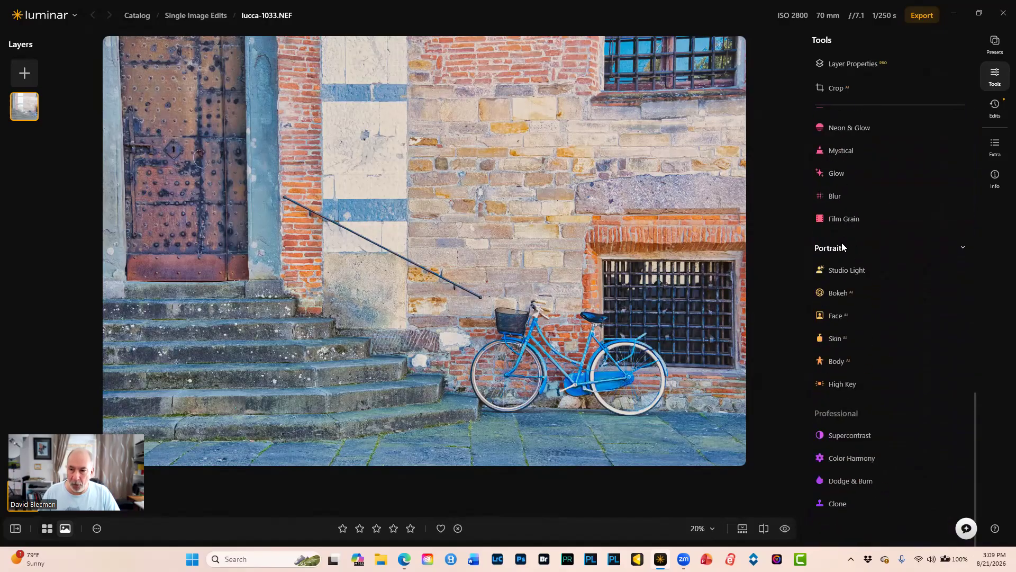
scroll(842, 242, "up", 20)
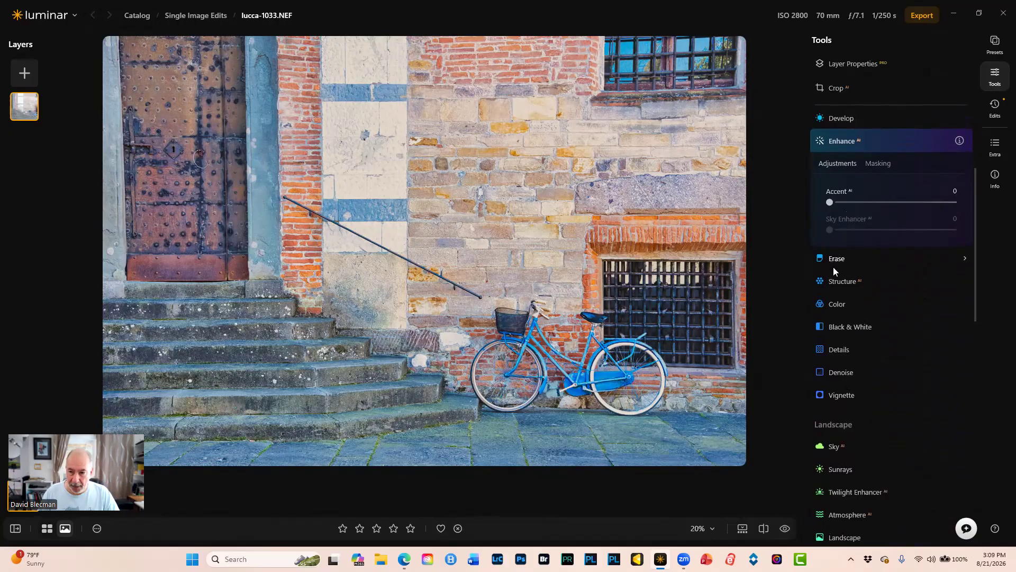
left_click(836, 281)
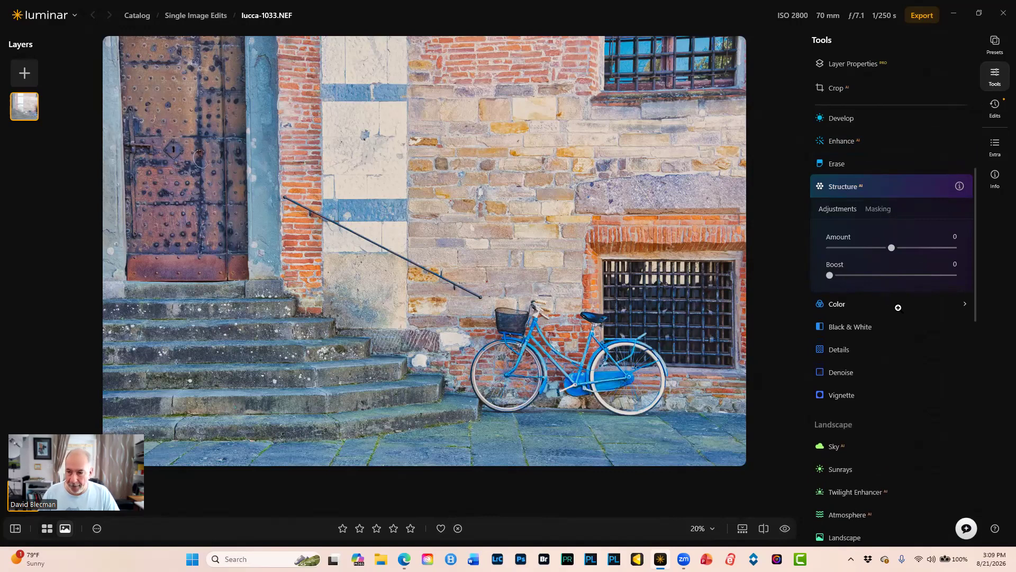
Step: Test the Color tool's Remove Color Cast at different strengths and settle on 53
left_click(847, 300)
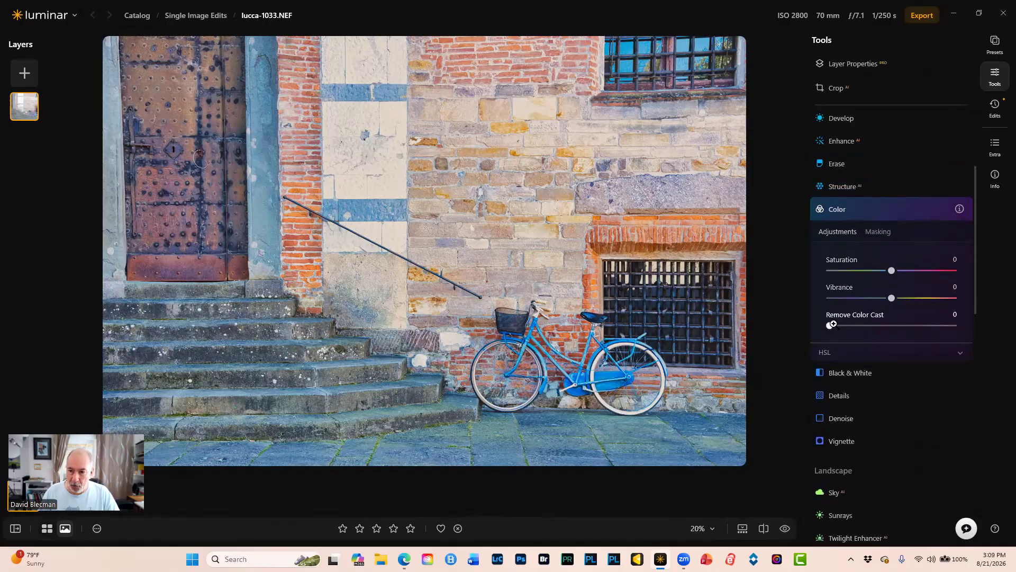
left_click(895, 325)
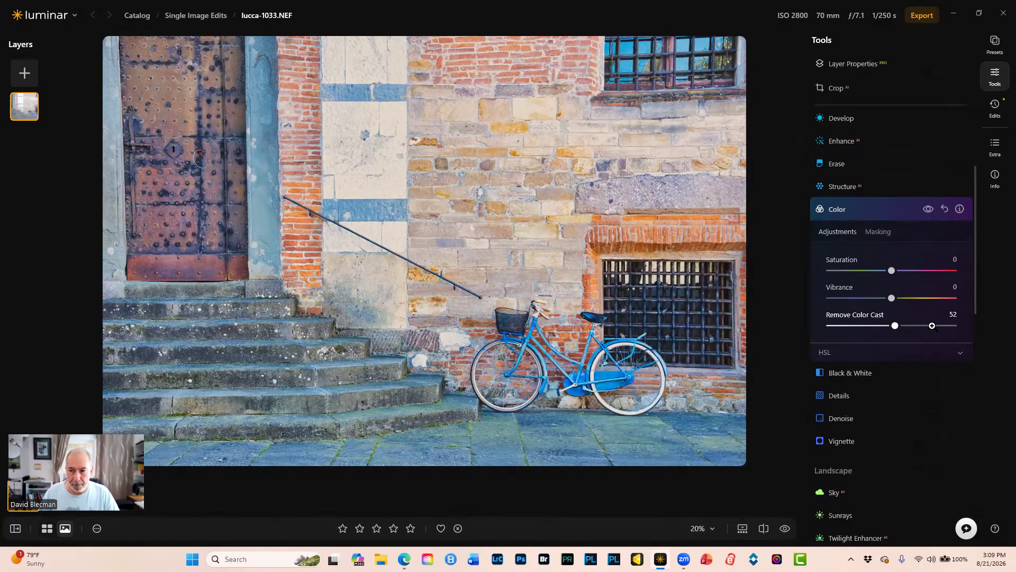
left_click(956, 325)
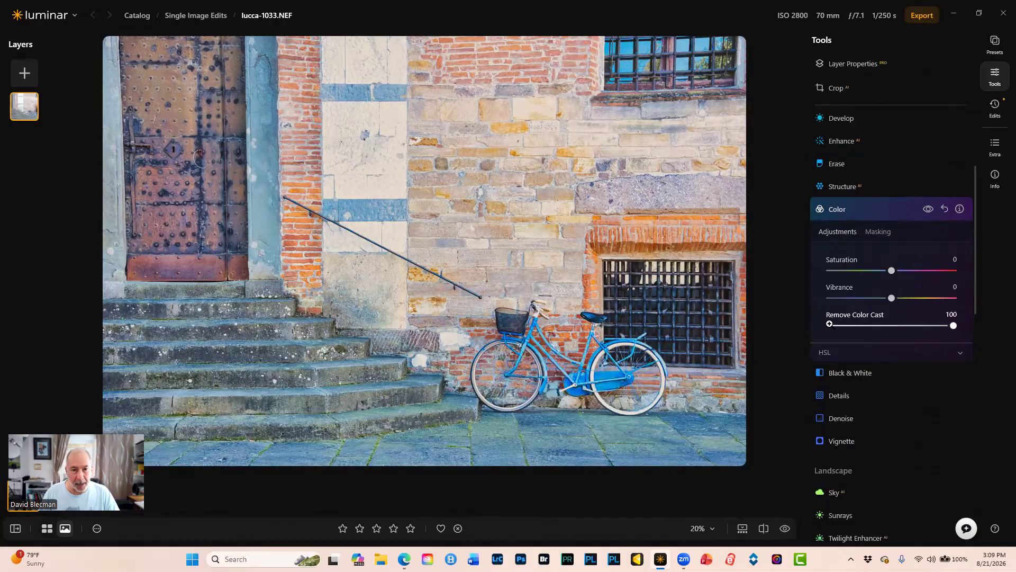
left_click(831, 324)
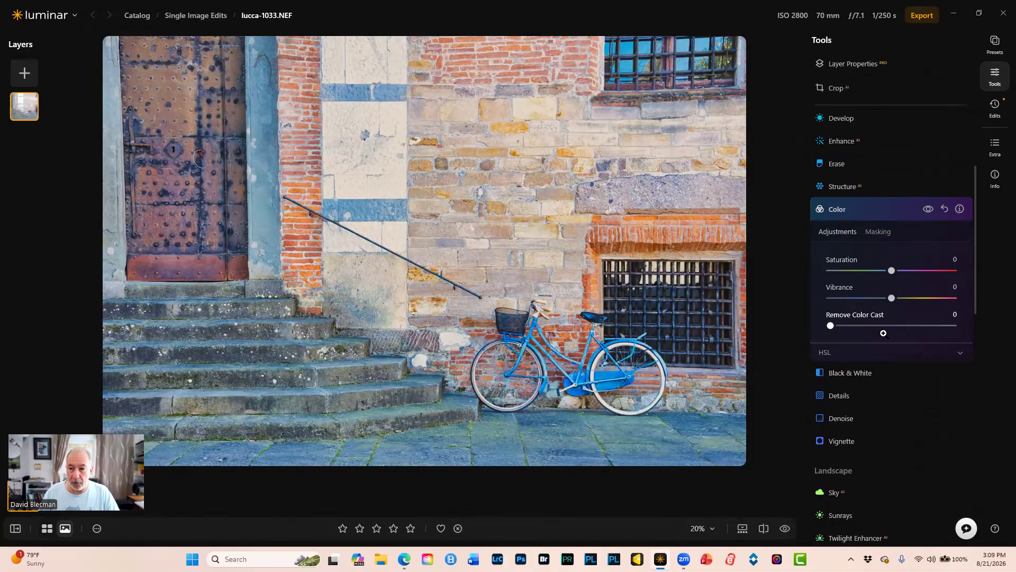
left_click(952, 324)
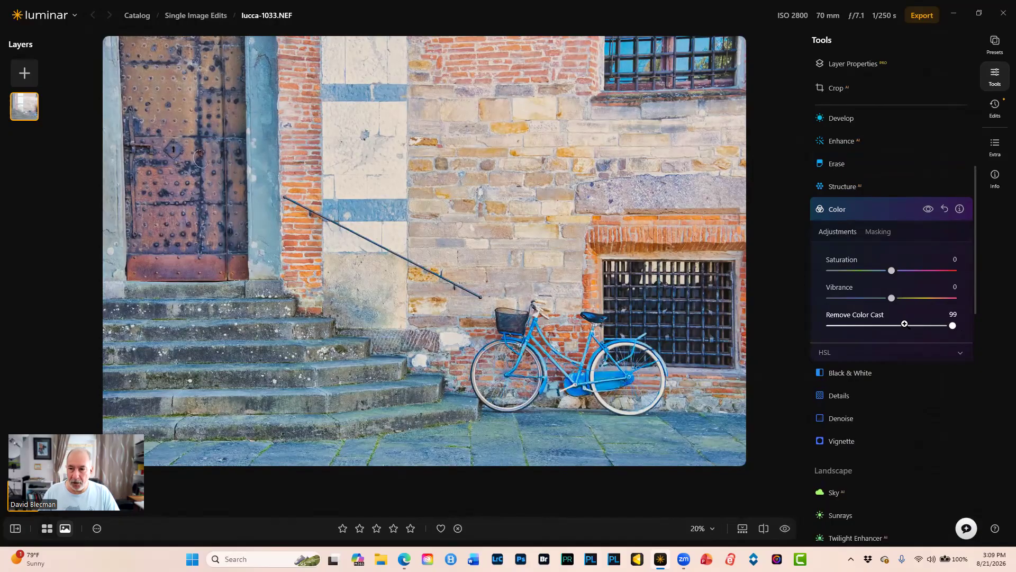
scroll(881, 283, "up", 2)
scroll(881, 283, "down", 3)
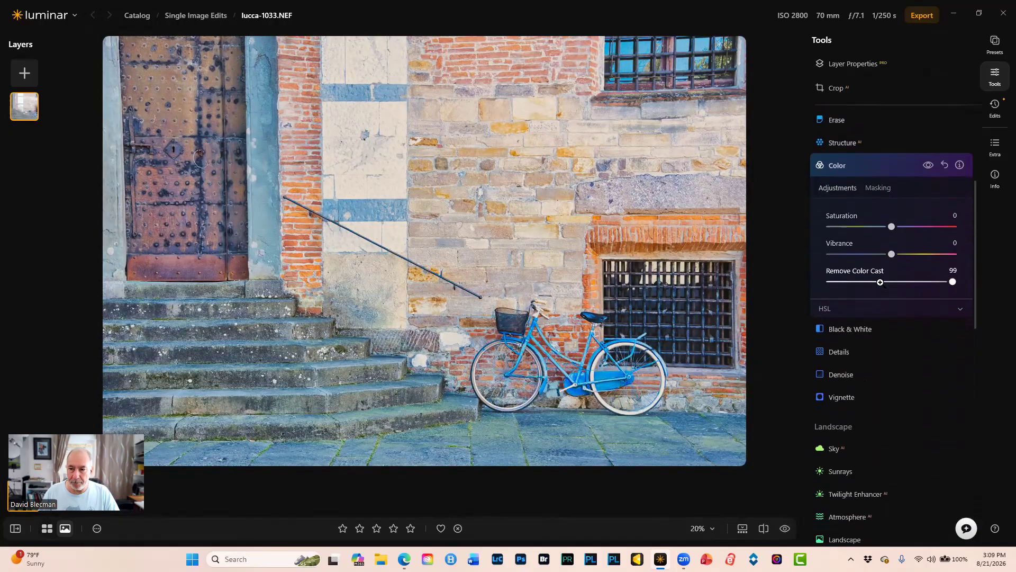
scroll(880, 282, "down", 1)
left_click(895, 262)
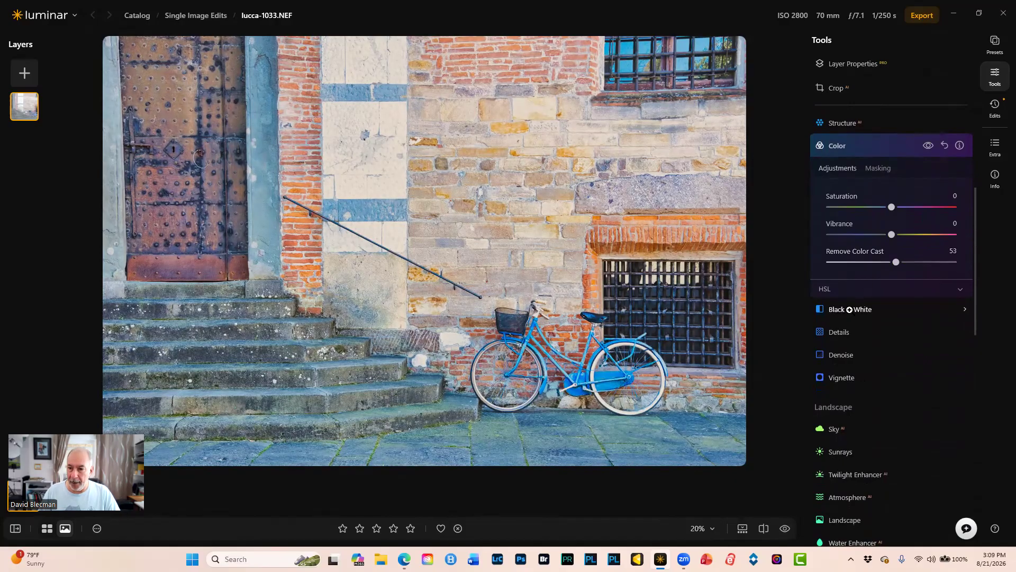
Step: Set the Vignette tool's Amount to -52 and compare the photo before and after
left_click(839, 331)
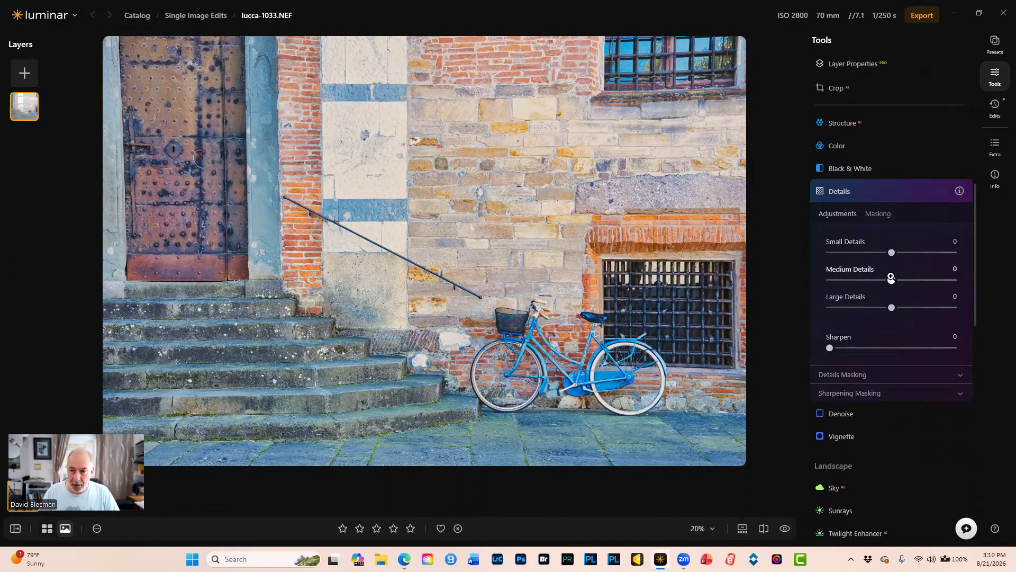
scroll(887, 328, "down", 4)
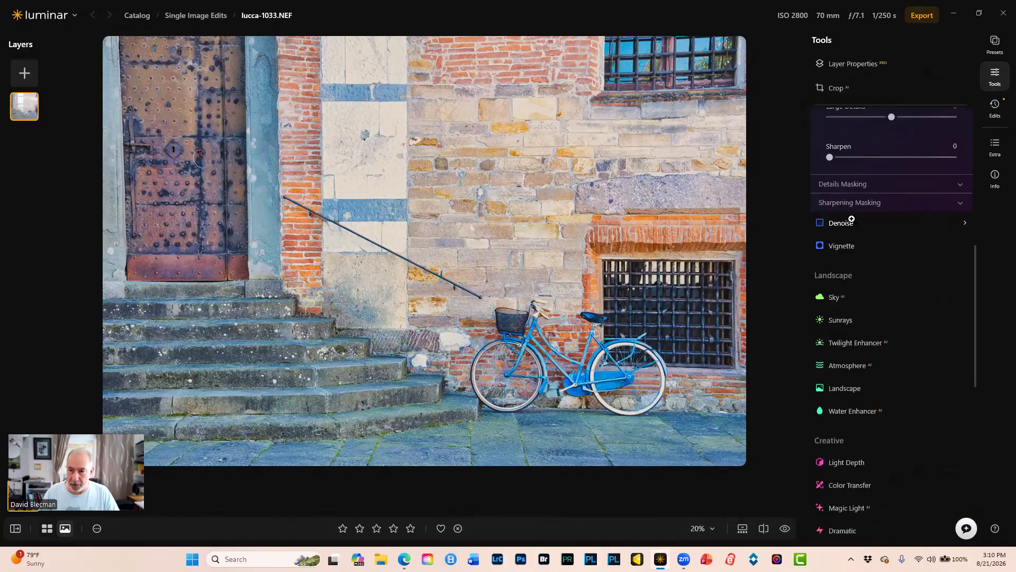
left_click(842, 245)
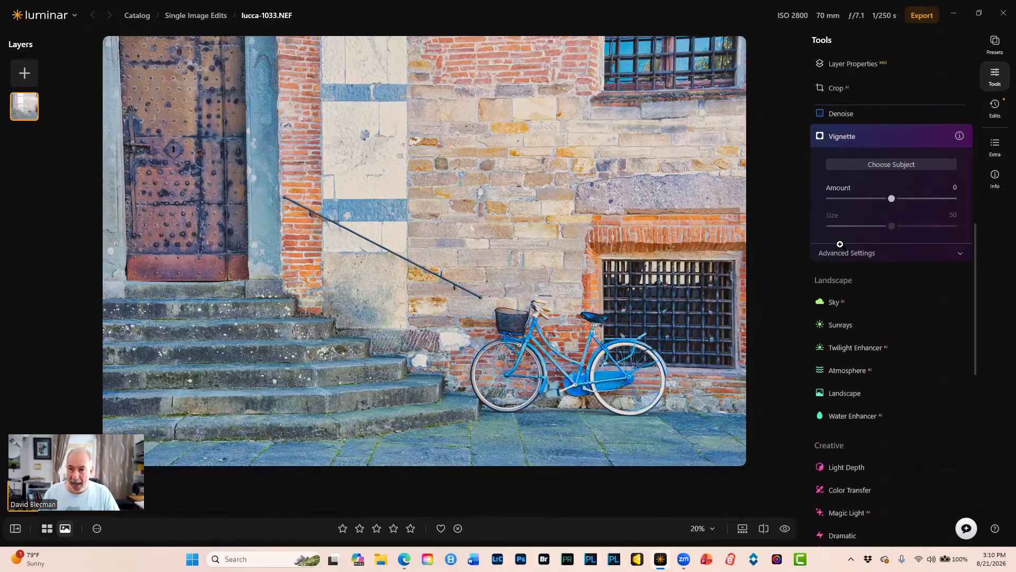
mouse_move(892, 203)
left_mouse_down()
mouse_move(924, 202)
mouse_move(837, 201)
mouse_move(891, 202)
left_mouse_up()
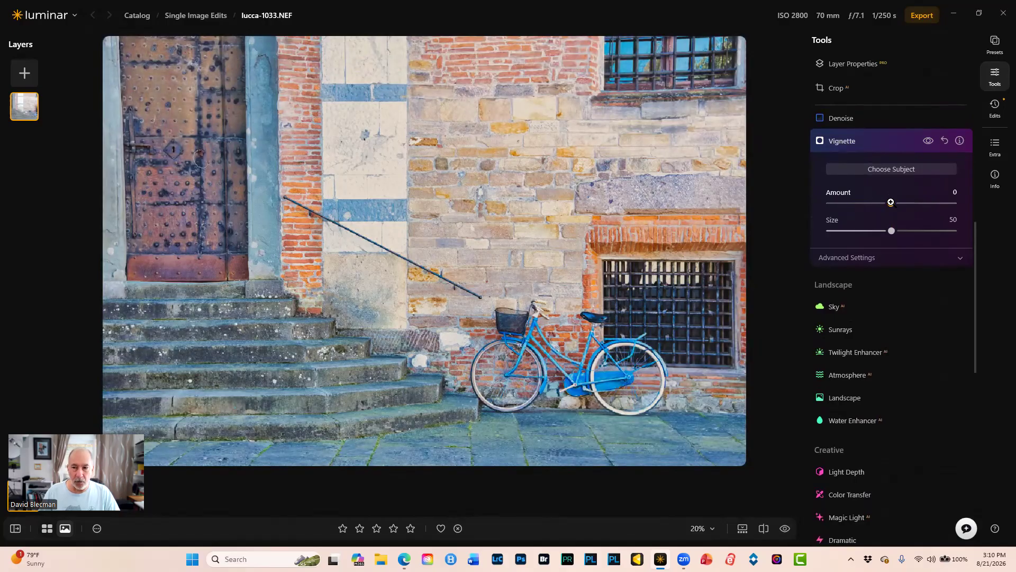
left_click_drag(891, 202, 860, 202)
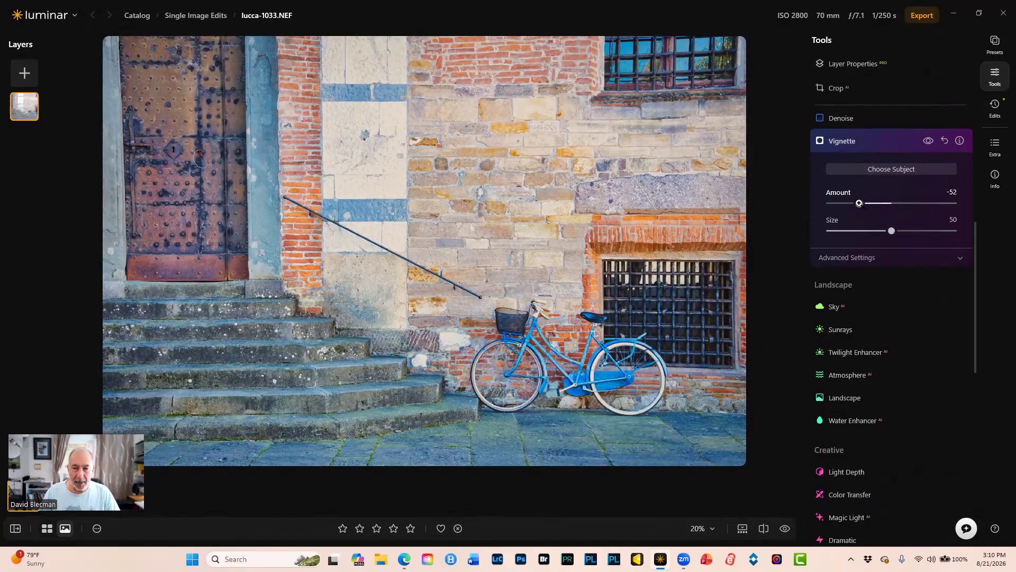
left_click(783, 527)
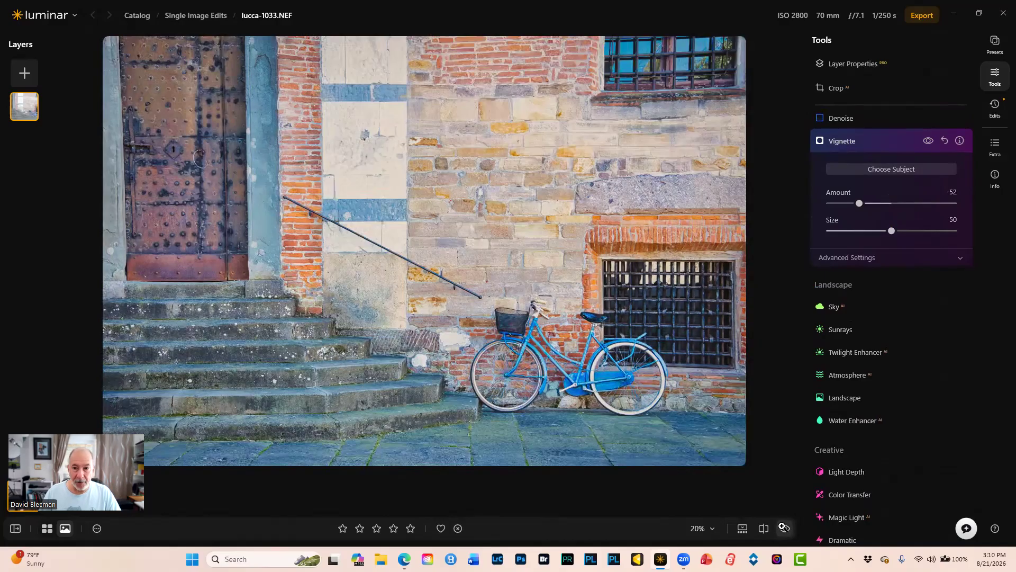
left_click(782, 526)
left_click(782, 526)
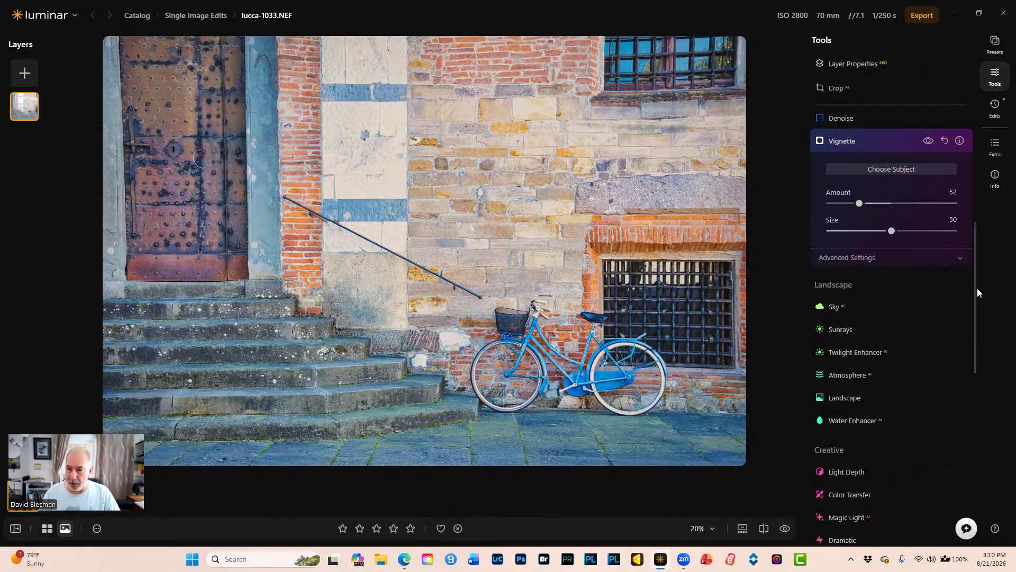
Step: Look over the settings of the Sky and Sunrays tools
left_click(835, 307)
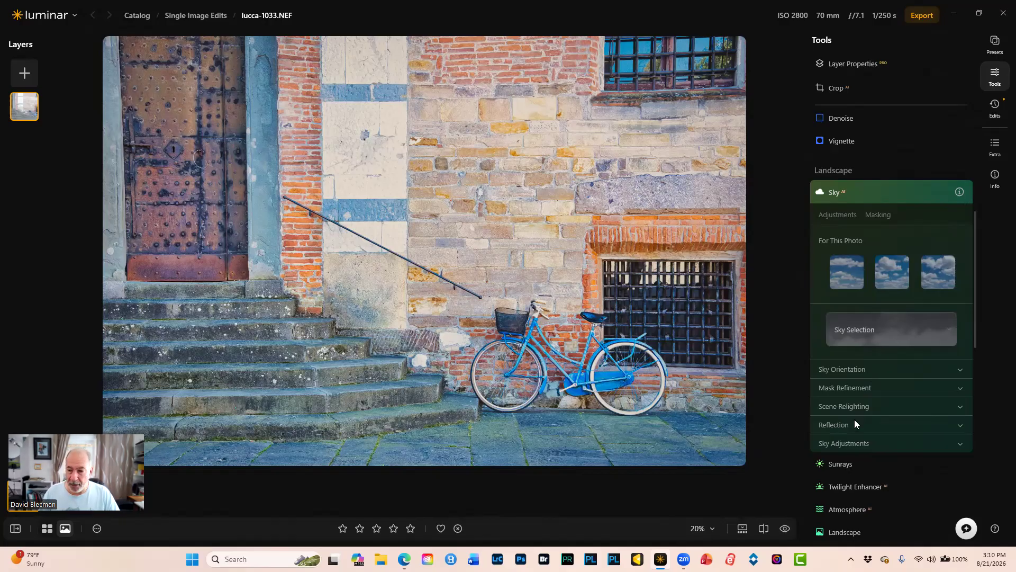
scroll(879, 410, "down", 7)
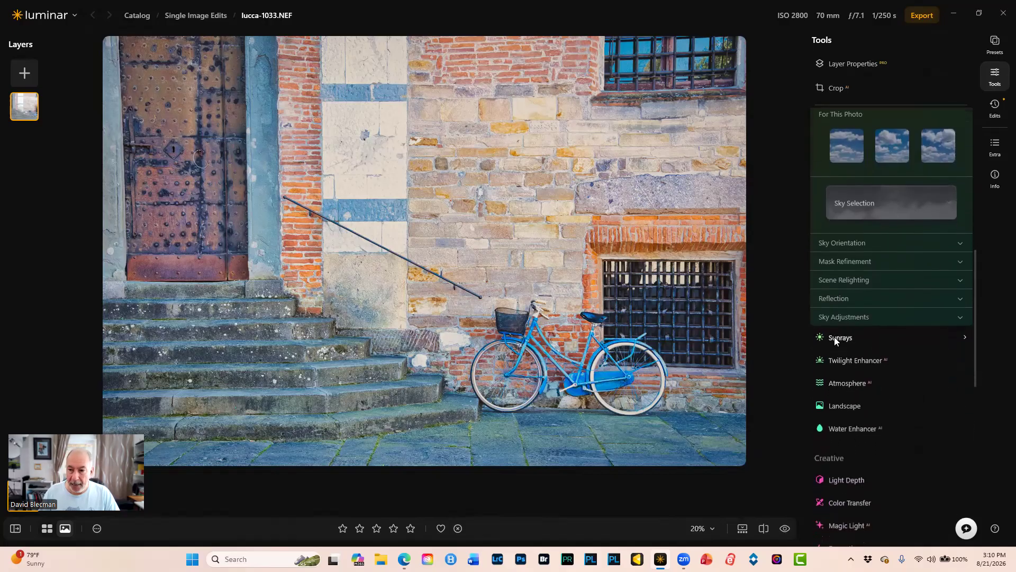
scroll(834, 336, "up", 5)
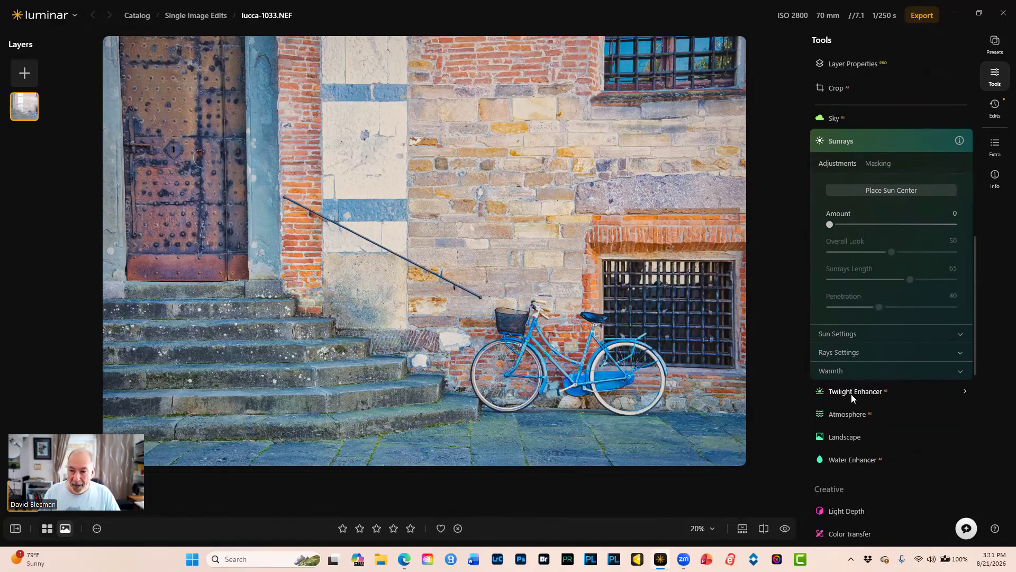
Step: Test the Landscape tool's Golden Hour at different strengths and settle on 40
left_click(844, 437)
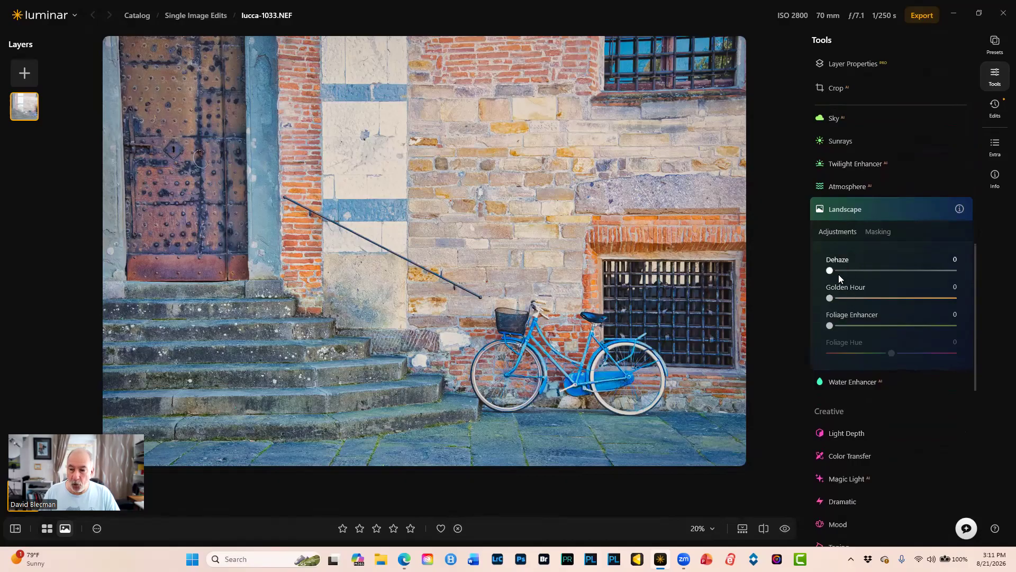
left_click(923, 298)
left_click_drag(923, 299, 899, 299)
left_click(914, 299)
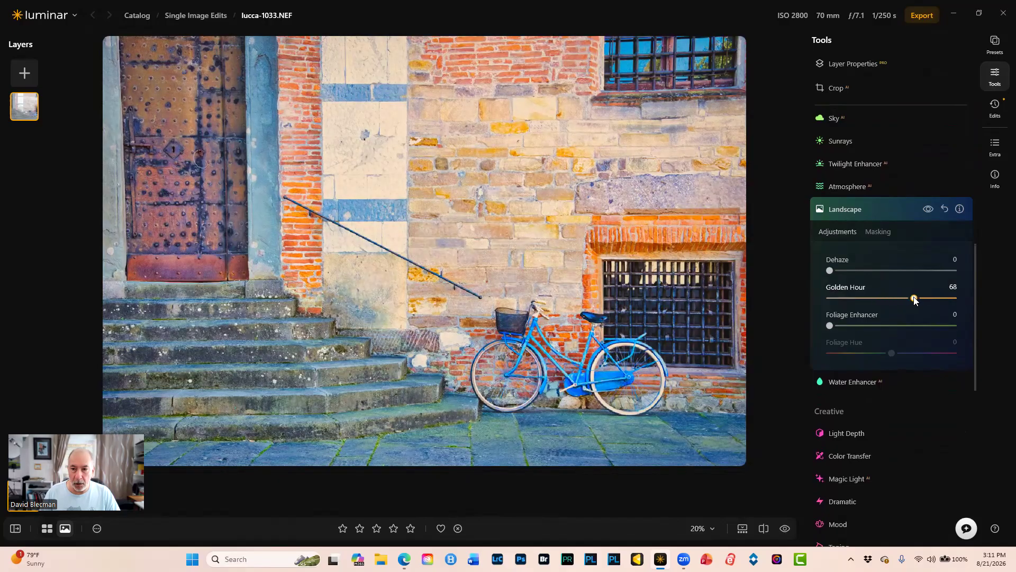
left_click(862, 299)
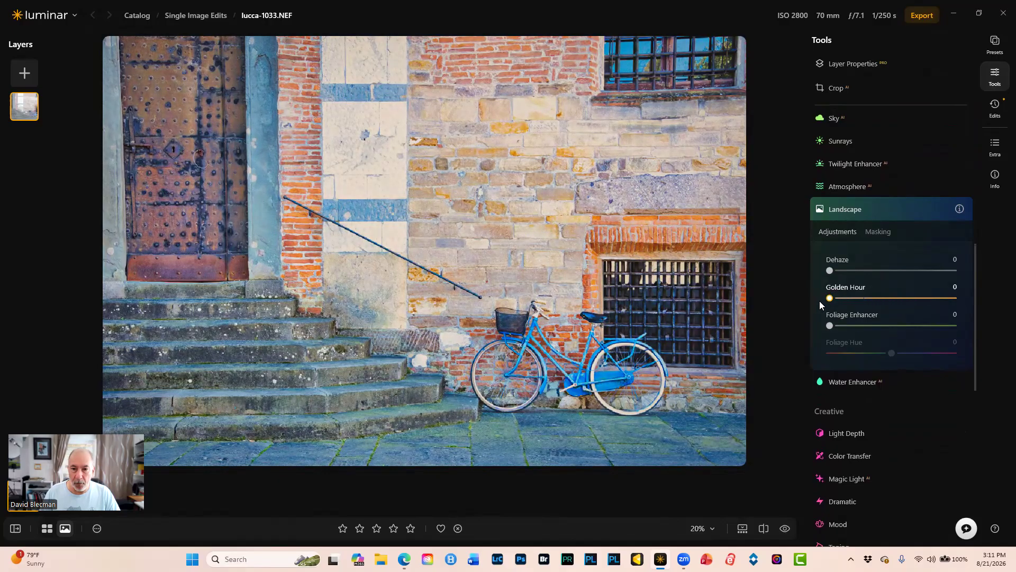
left_click(876, 299)
left_click_drag(892, 301, 886, 299)
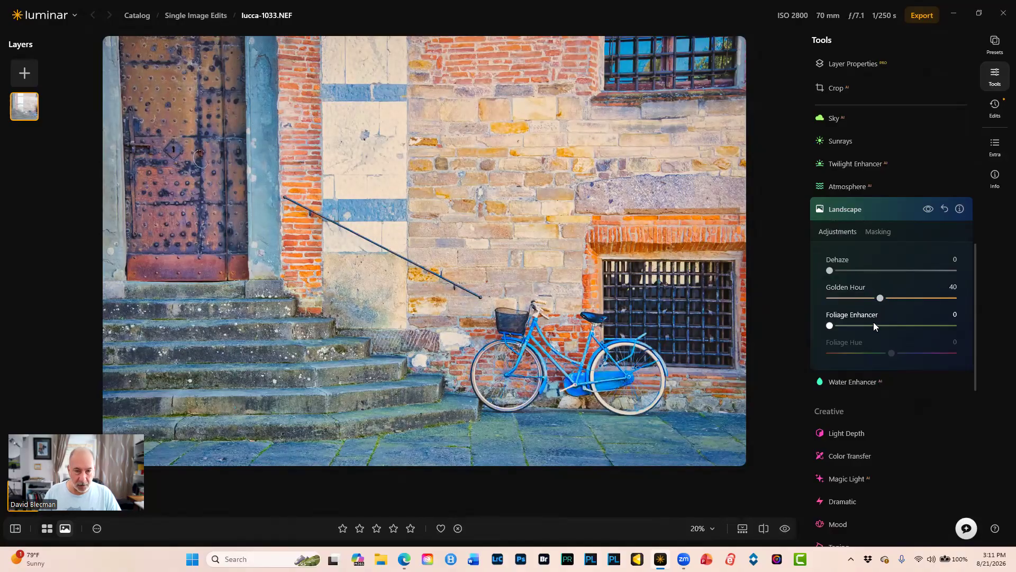
Step: Set Landscape's Dehaze to 22 and show the original photo for comparison
left_click(884, 271)
left_click_drag(884, 272, 858, 271)
left_click(786, 529)
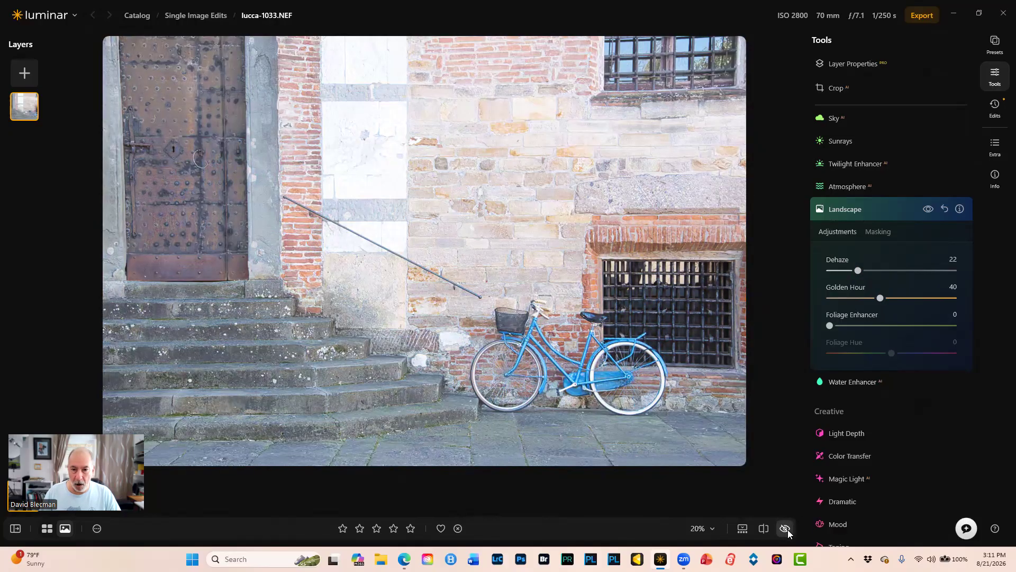
Step: Compare the edited photo with the original by switching between the two versions
left_click(787, 529)
left_click(787, 529)
left_click(787, 529)
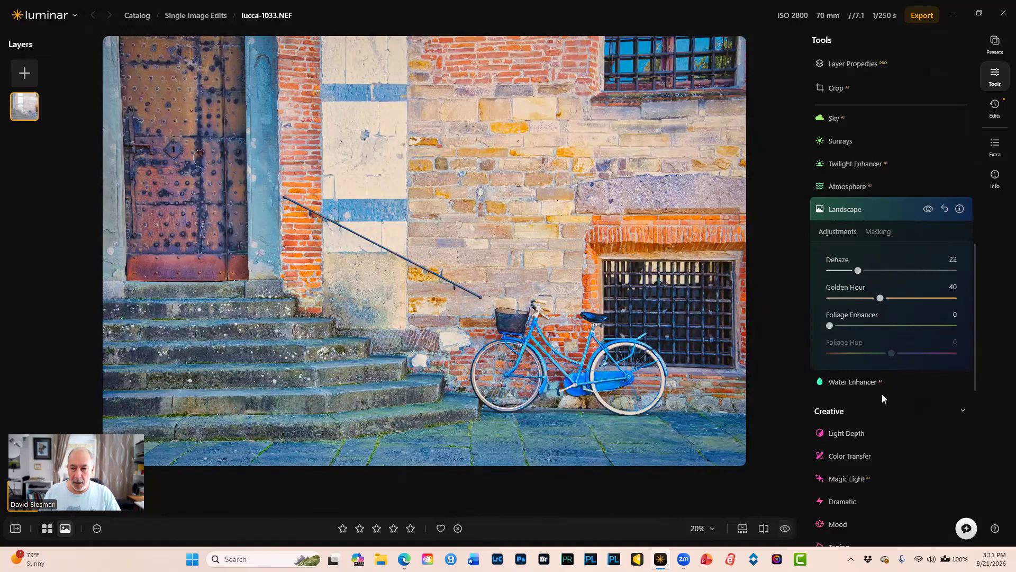
Step: Apply the Sepia LUT from the Creative group to the photo with the Mood tool
scroll(914, 389, "down", 1)
scroll(914, 389, "down", 4)
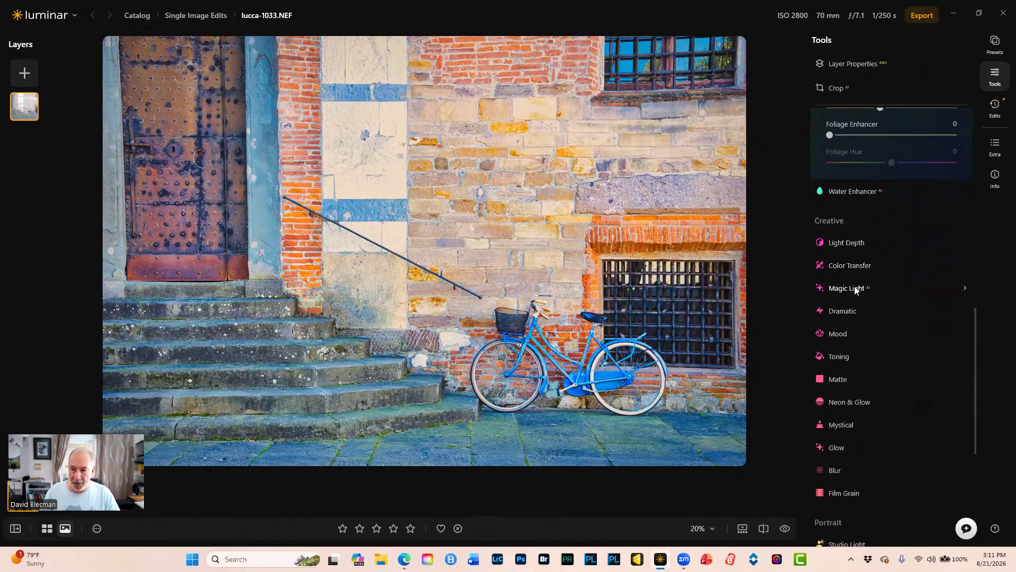
left_click(838, 330)
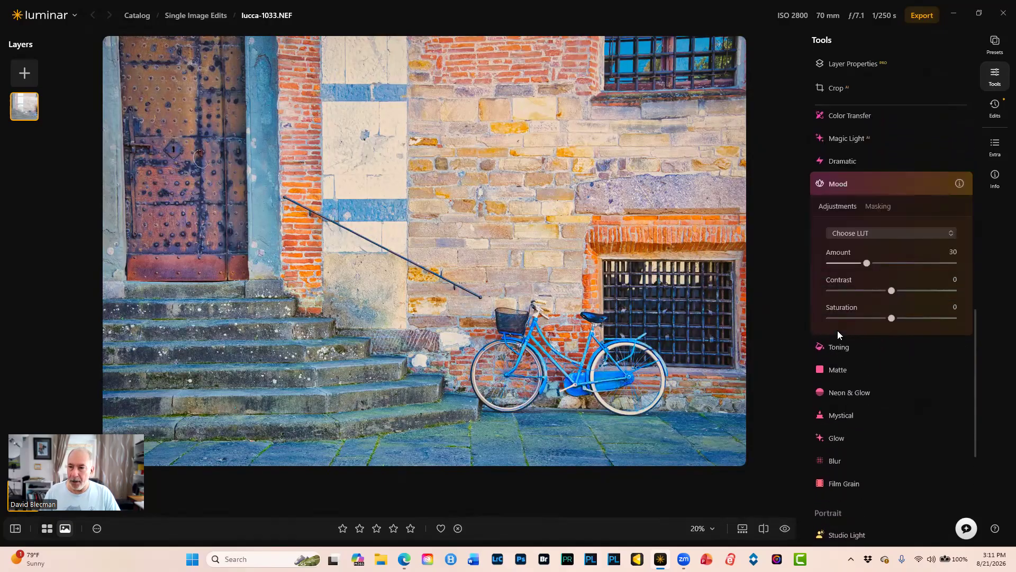
left_click(940, 236)
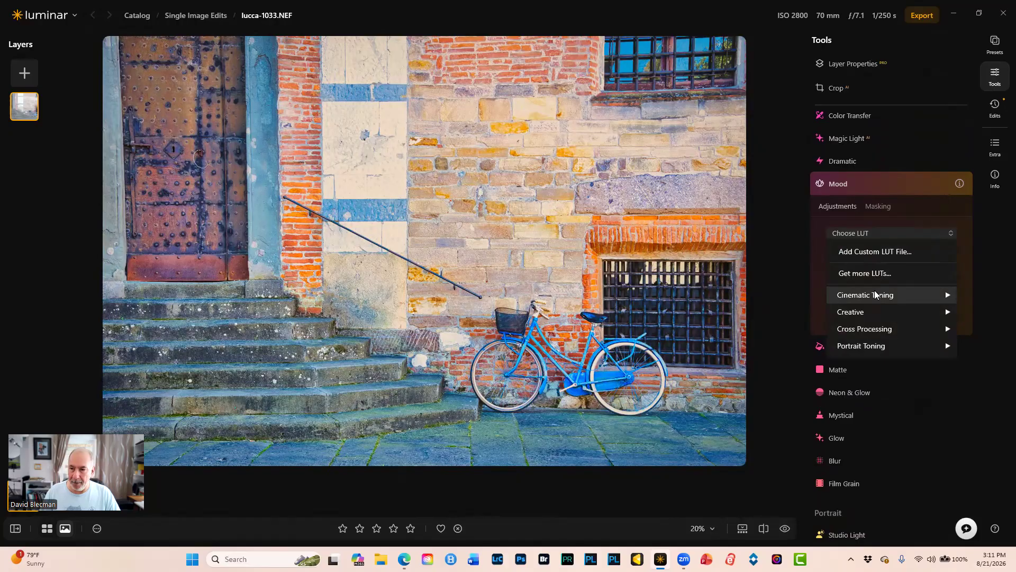
mouse_move(876, 297)
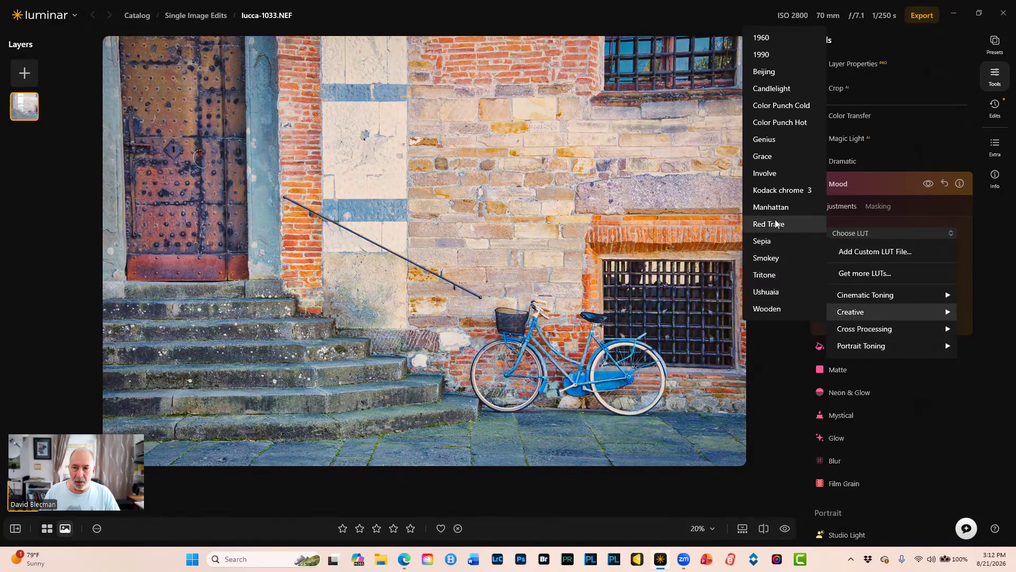
left_click(768, 241)
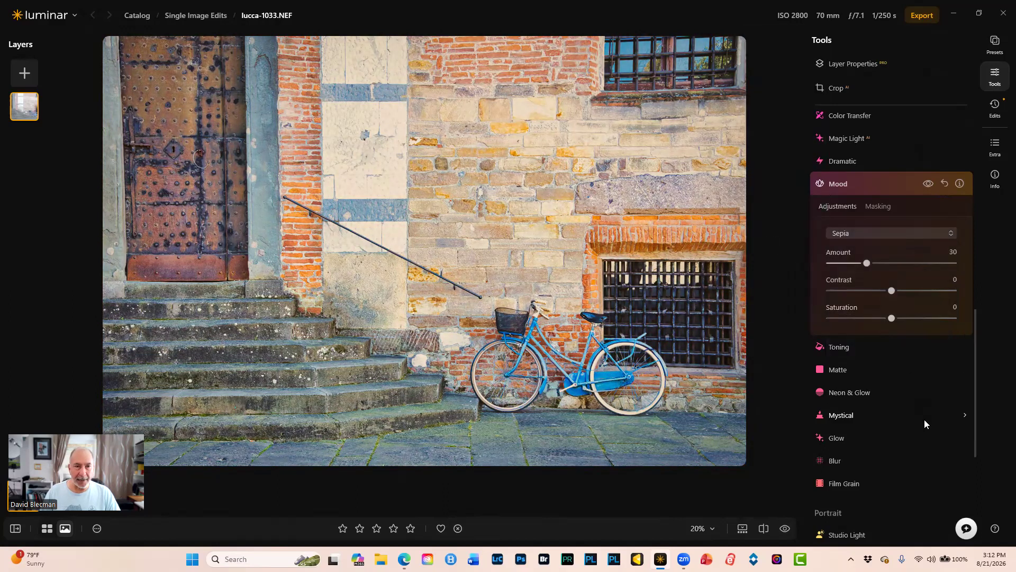
Step: Set Highlights Contrast to 53 in the Supercontrast tool
scroll(924, 419, "down", 4)
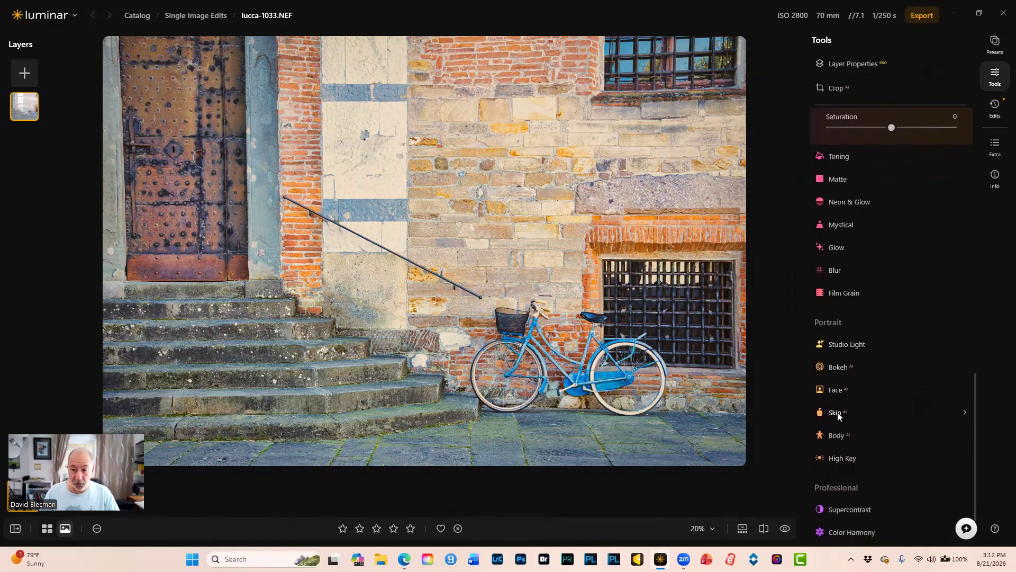
scroll(891, 397, "down", 2)
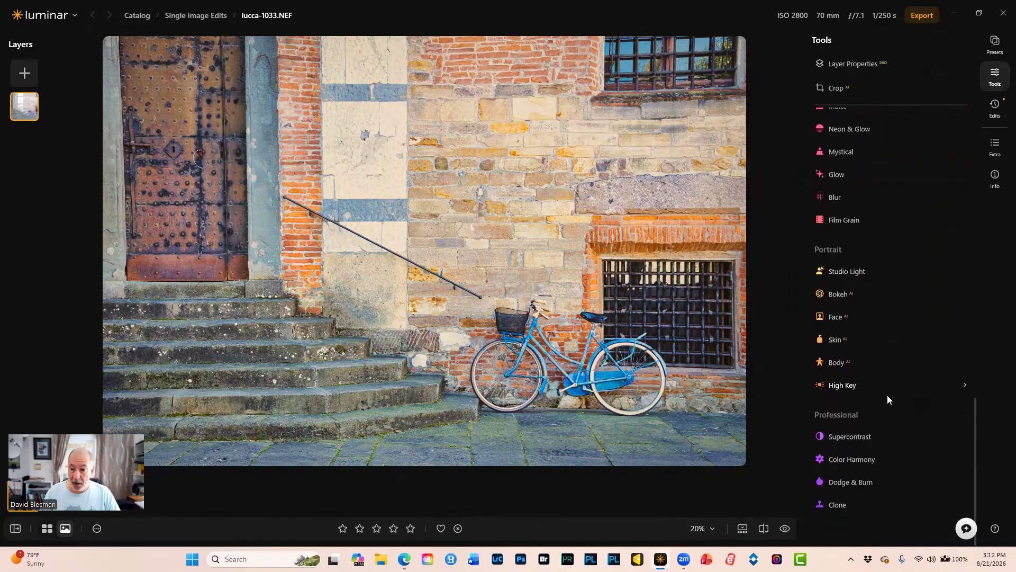
left_click(854, 434)
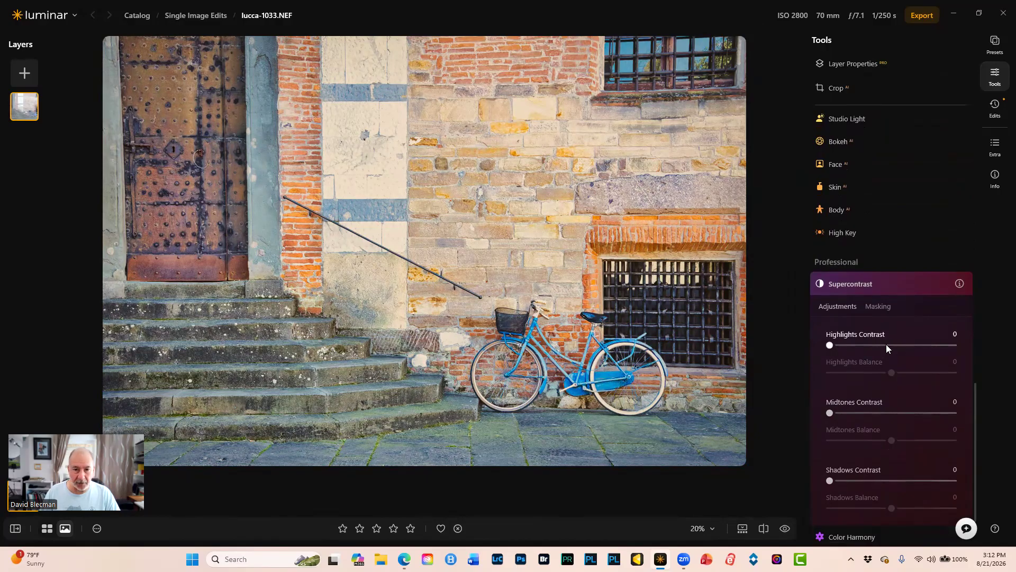
left_click(887, 345)
mouse_move(887, 345)
left_mouse_down()
mouse_move(859, 346)
mouse_move(908, 346)
mouse_move(898, 345)
left_mouse_up()
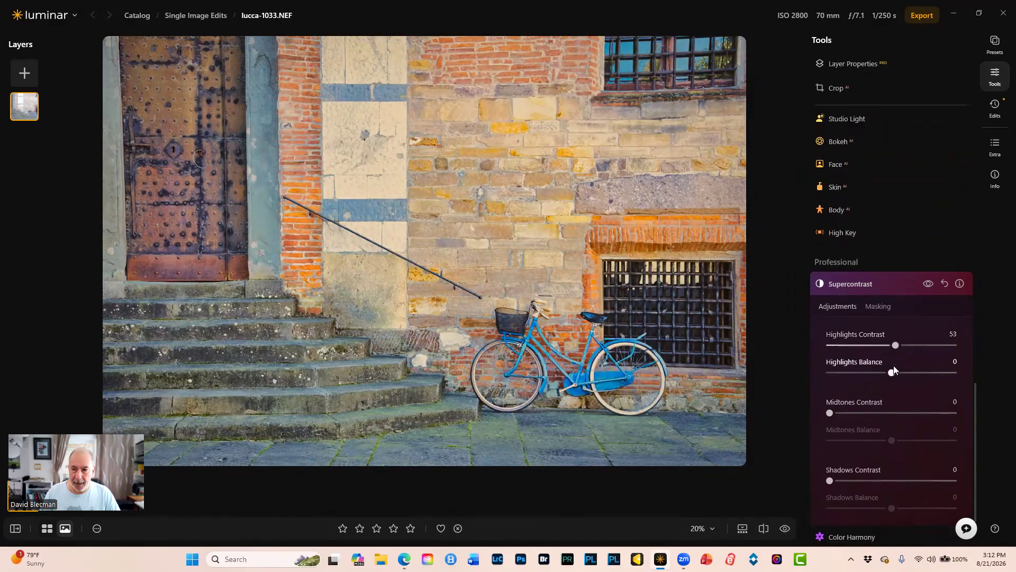
Step: Set Supercontrast's Shadows Contrast to 6 and compare the photo with its original version
mouse_move(829, 413)
left_mouse_down()
mouse_move(905, 417)
mouse_move(820, 414)
left_mouse_up()
scroll(882, 461, "down", 3)
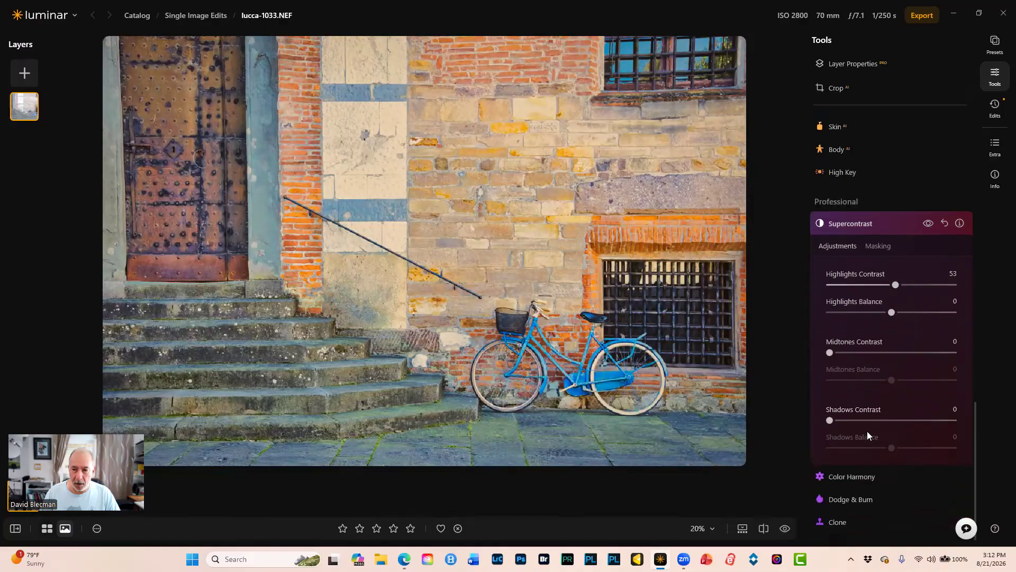
mouse_move(831, 403)
left_mouse_down()
mouse_move(883, 402)
mouse_move(839, 403)
left_mouse_up()
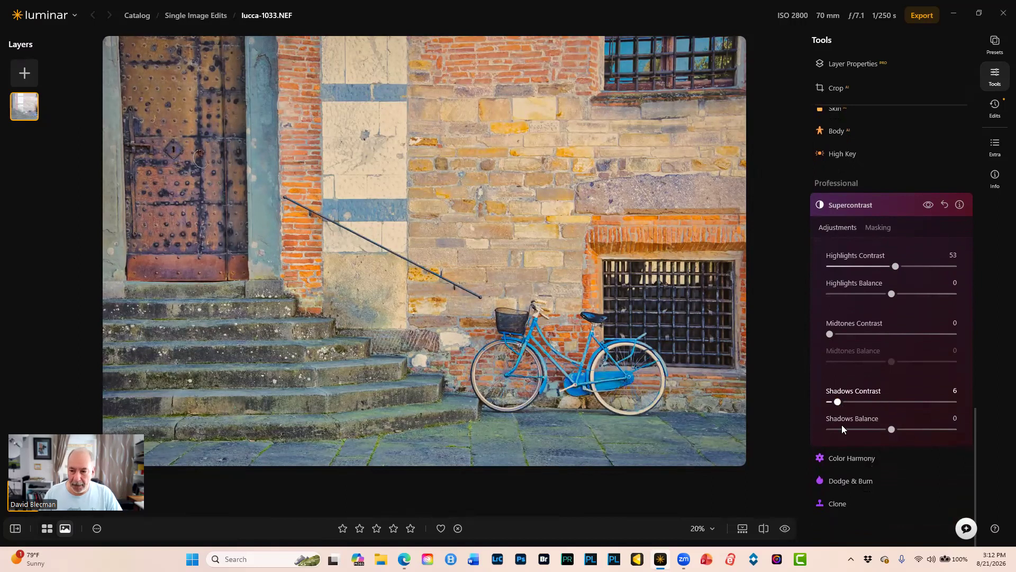
scroll(844, 470, "up", 3)
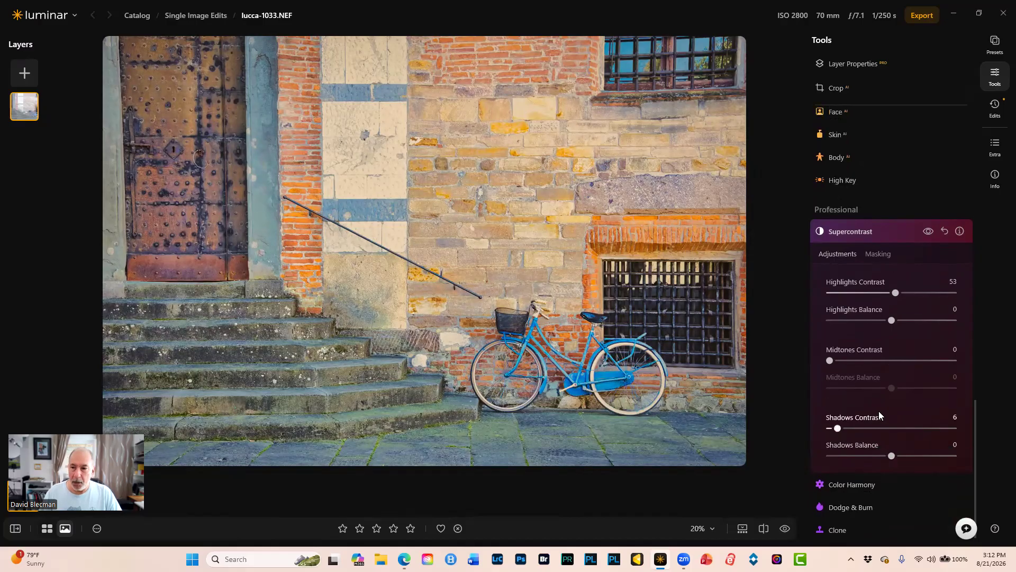
left_click(787, 529)
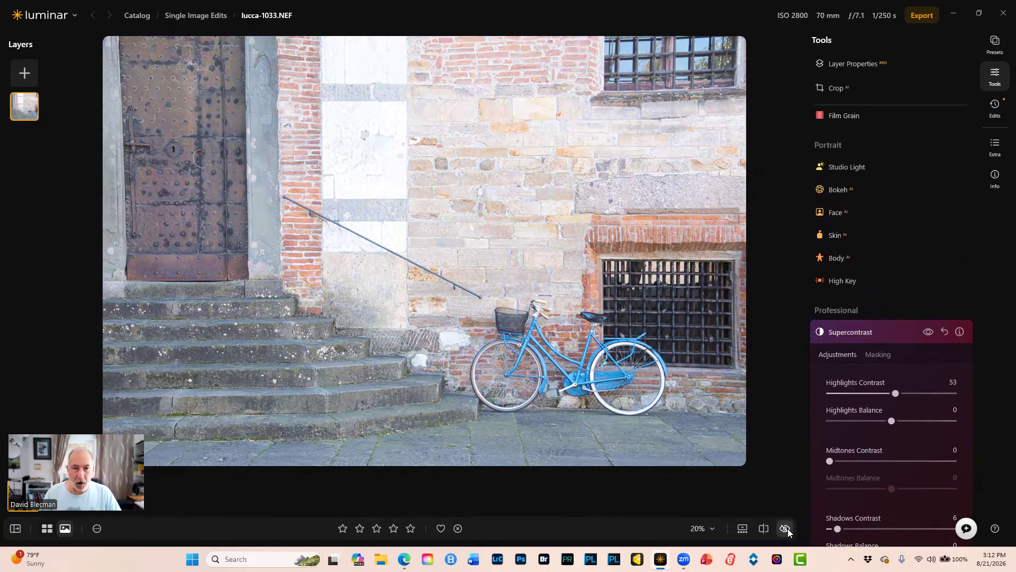
left_click(786, 529)
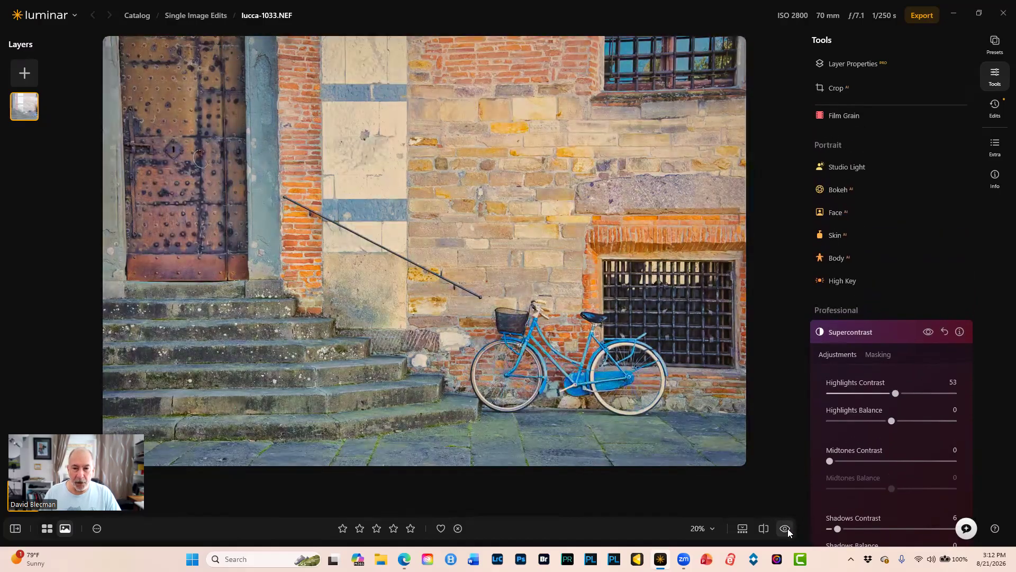
Step: Set the Light Depth tool's Amount to 52 and shift its depth point and range toward the foreground
scroll(929, 368, "up", 5)
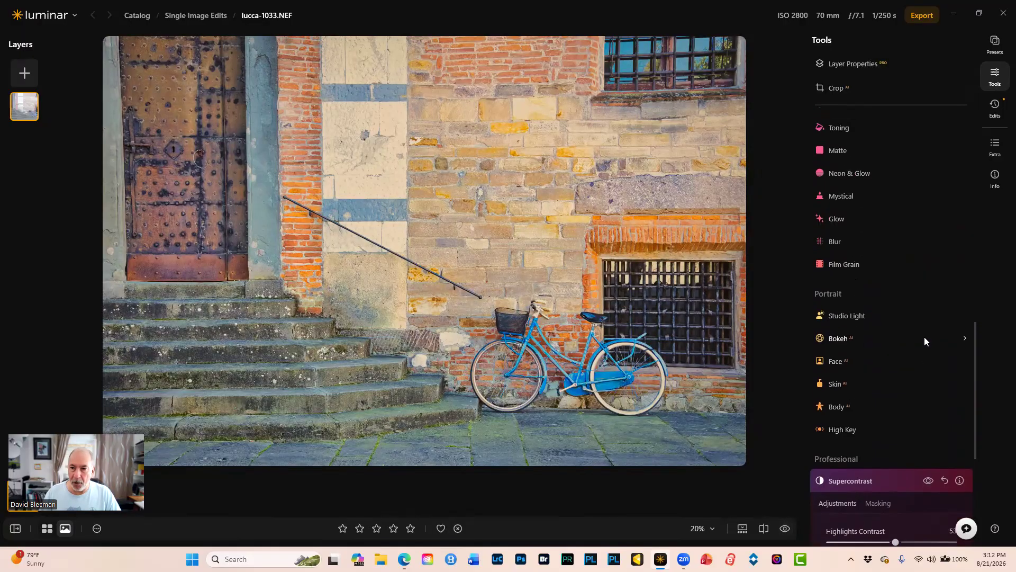
scroll(924, 337, "up", 6)
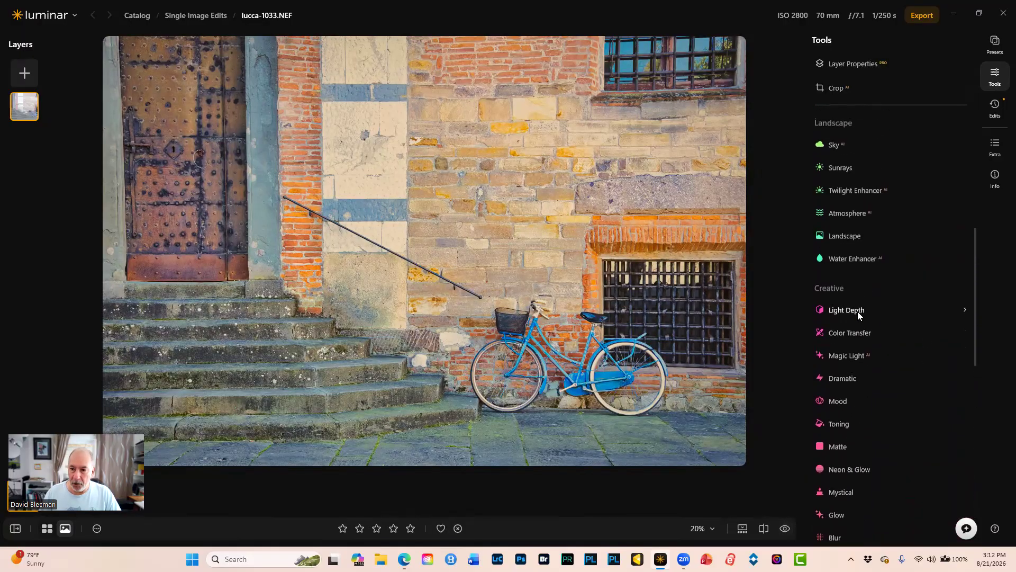
left_click(854, 311)
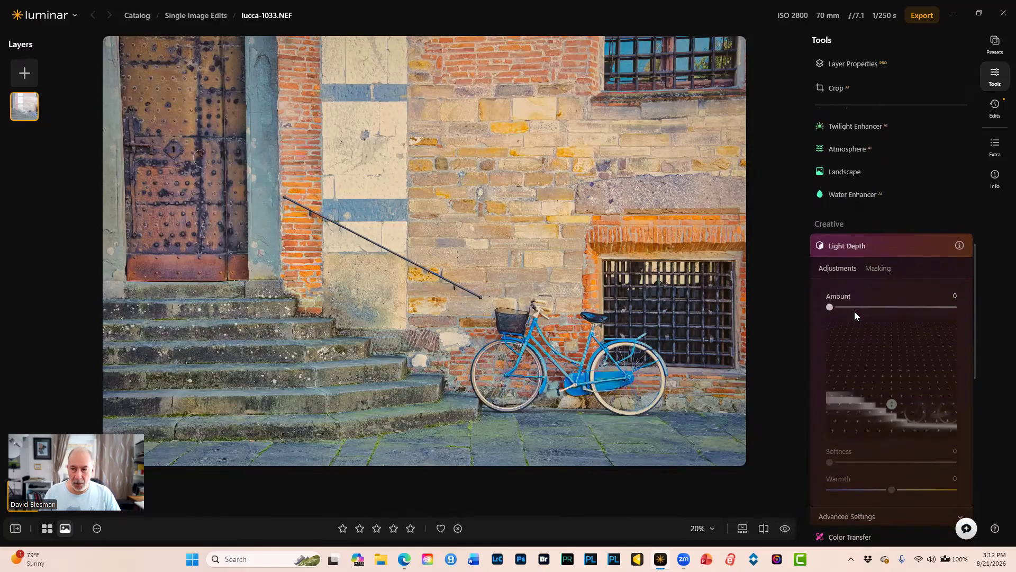
left_click_drag(838, 306, 893, 313)
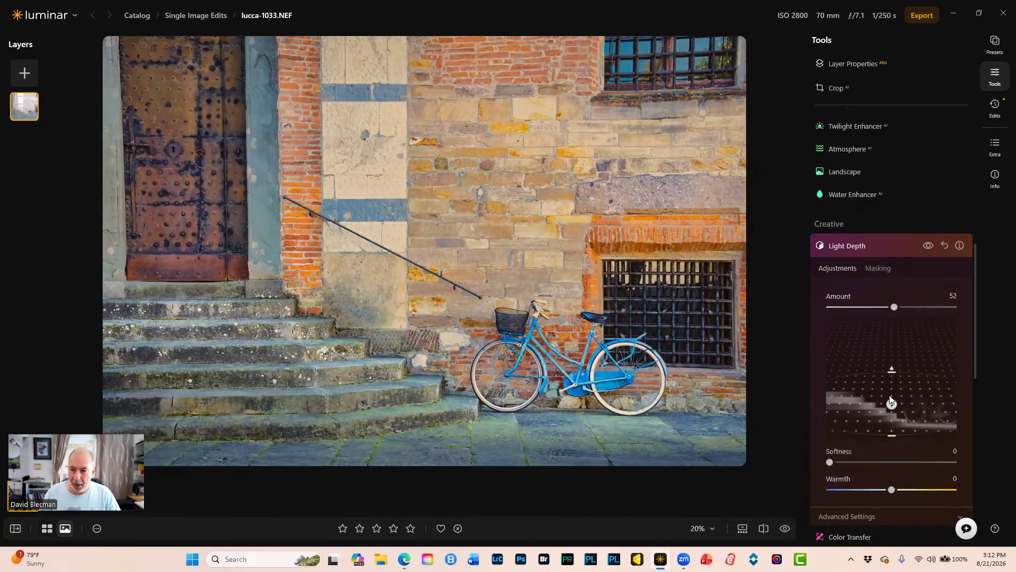
mouse_move(891, 403)
left_mouse_down()
mouse_move(892, 393)
mouse_move(878, 427)
mouse_move(877, 418)
left_mouse_up()
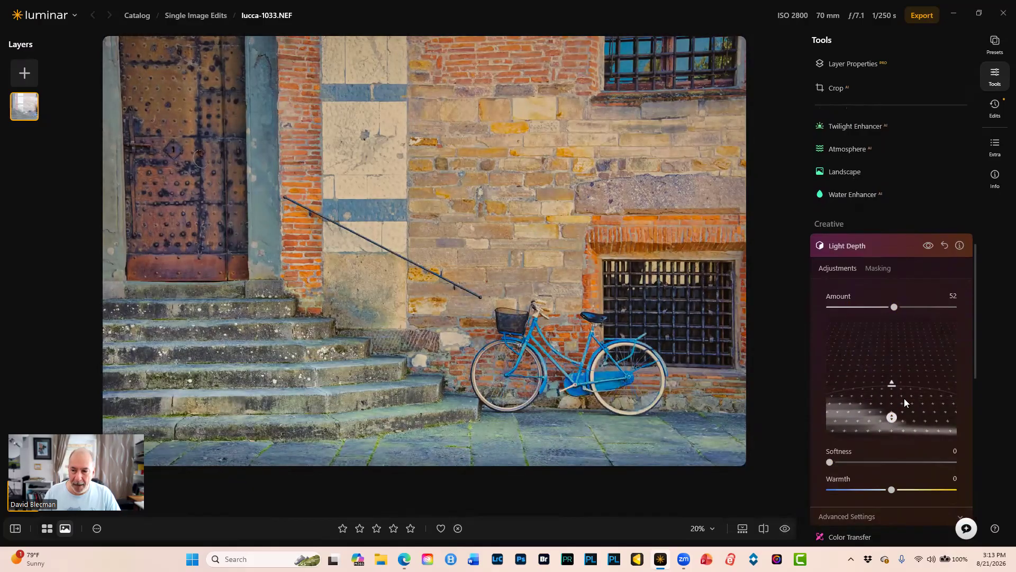
mouse_move(892, 382)
left_mouse_down()
mouse_move(892, 404)
mouse_move(891, 360)
mouse_move(882, 398)
mouse_move(892, 413)
mouse_move(892, 367)
left_mouse_up()
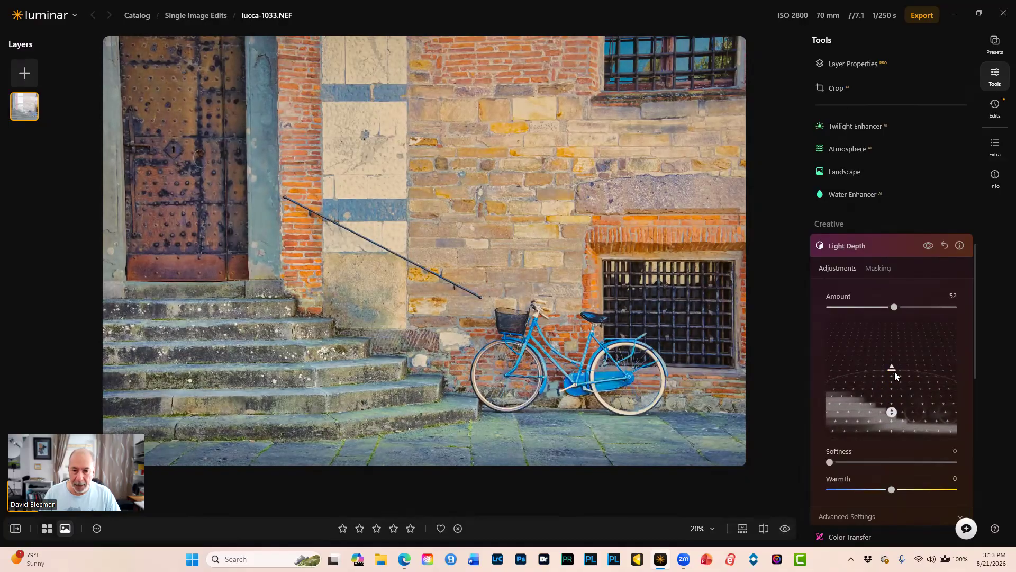
mouse_move(893, 412)
left_mouse_down()
mouse_move(893, 377)
mouse_move(888, 417)
left_mouse_up()
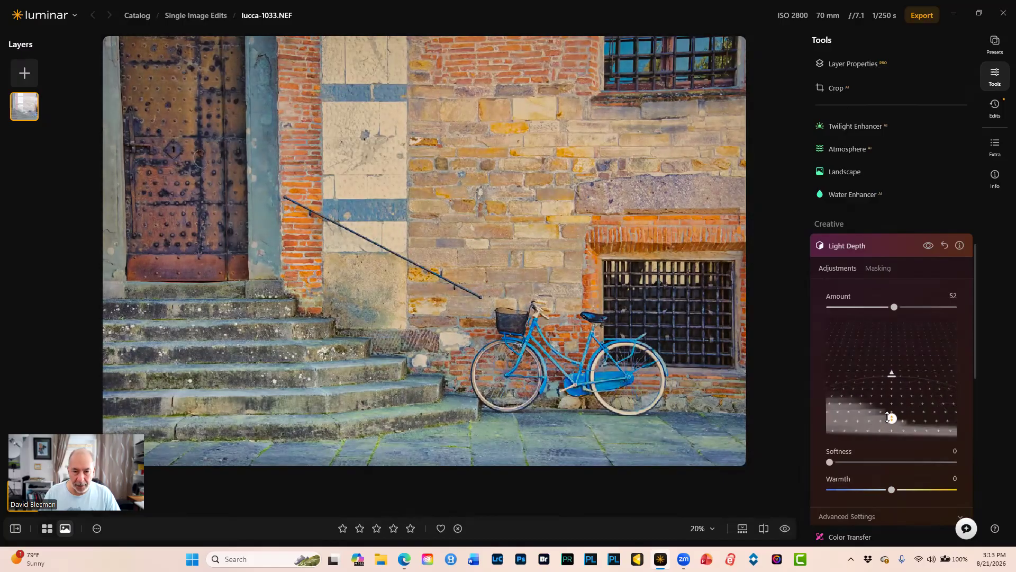
Step: Set Light Depth's Warmth to 64 and compare the photo with and without the tool's effect
left_click_drag(893, 490, 934, 490)
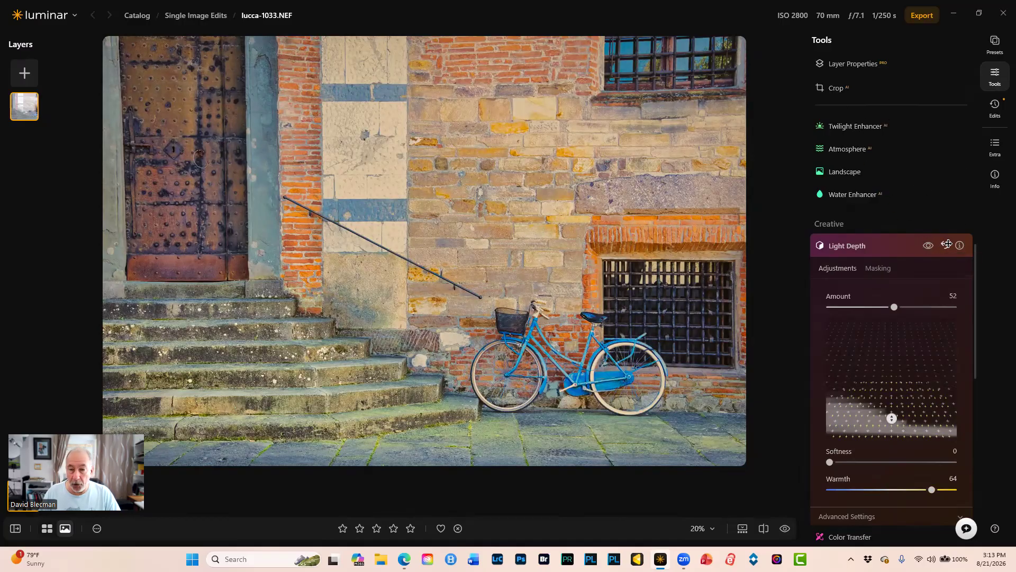
left_click(929, 245)
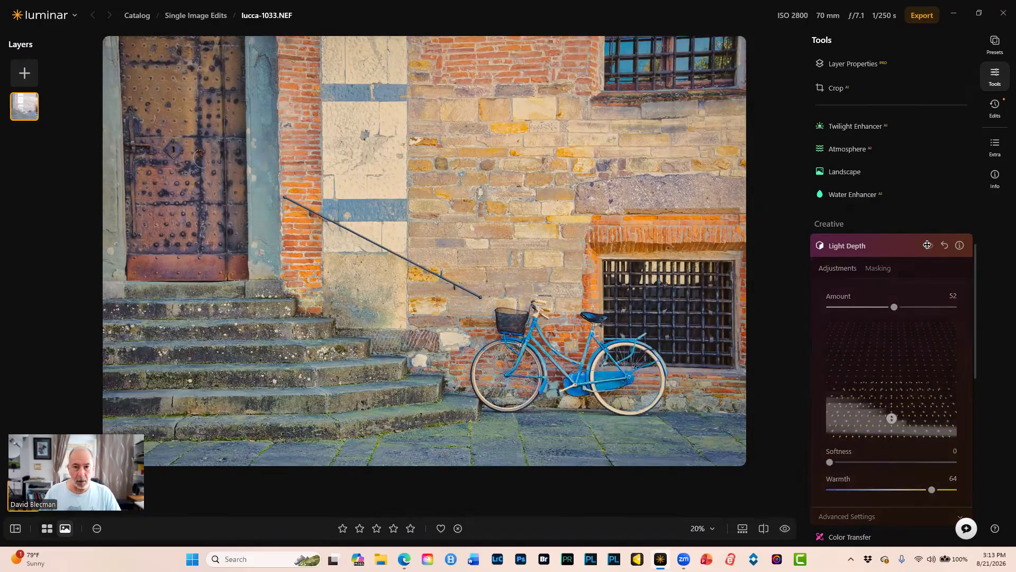
left_click(928, 245)
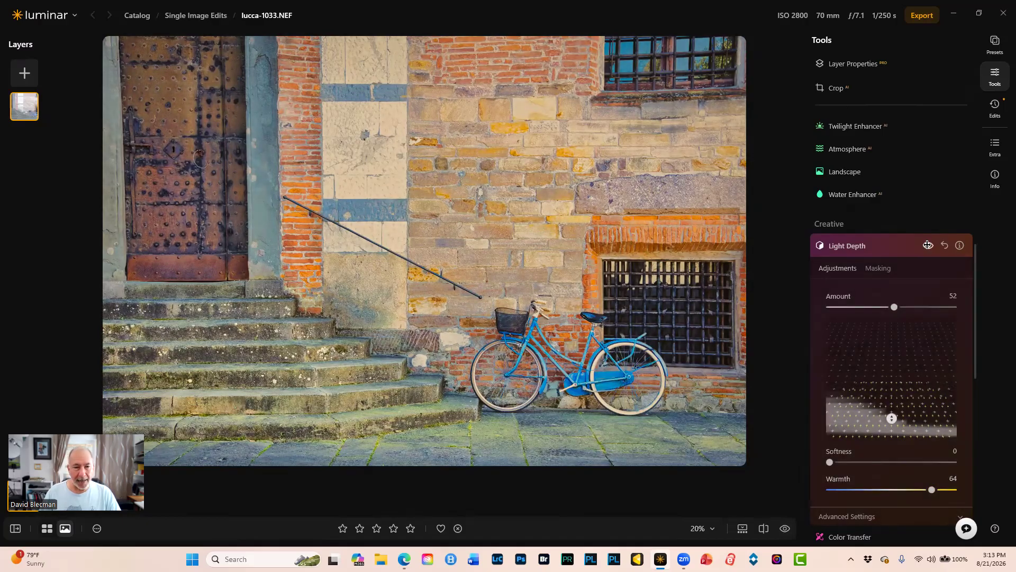
left_click(928, 245)
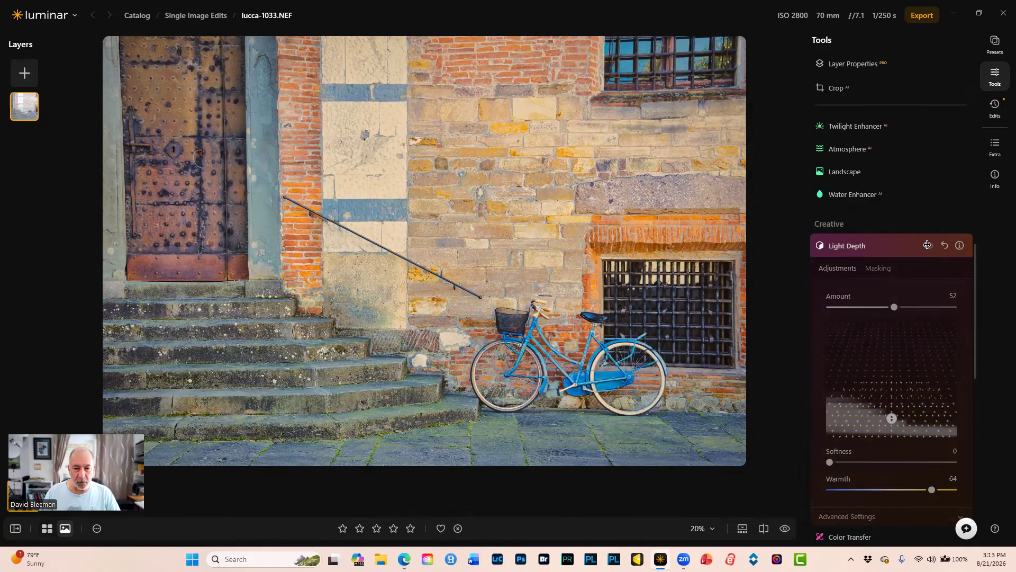
left_click(927, 245)
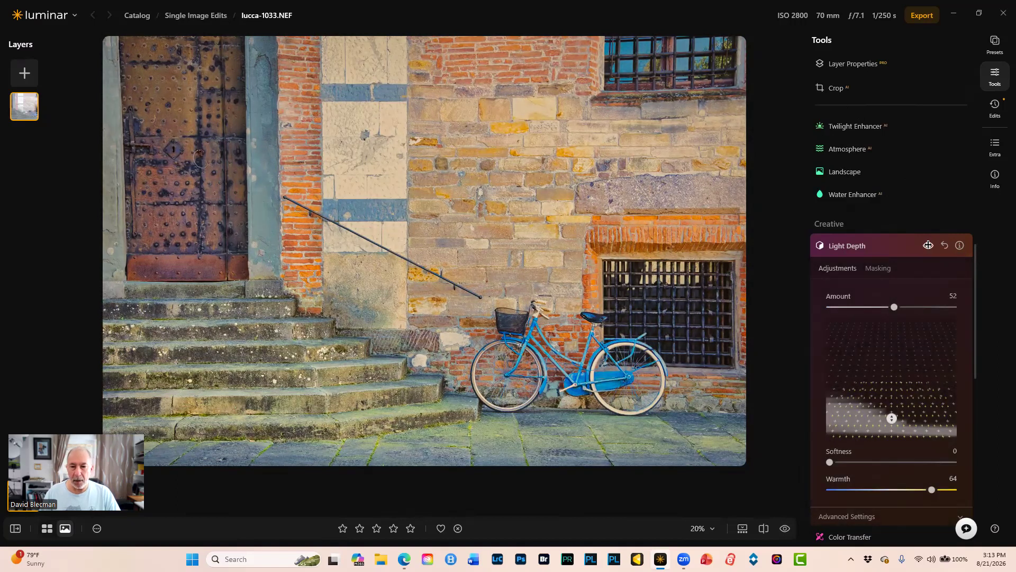
Step: Narrow the Light Depth range around the foreground and compare the result with the original photo
left_click_drag(893, 375, 894, 411)
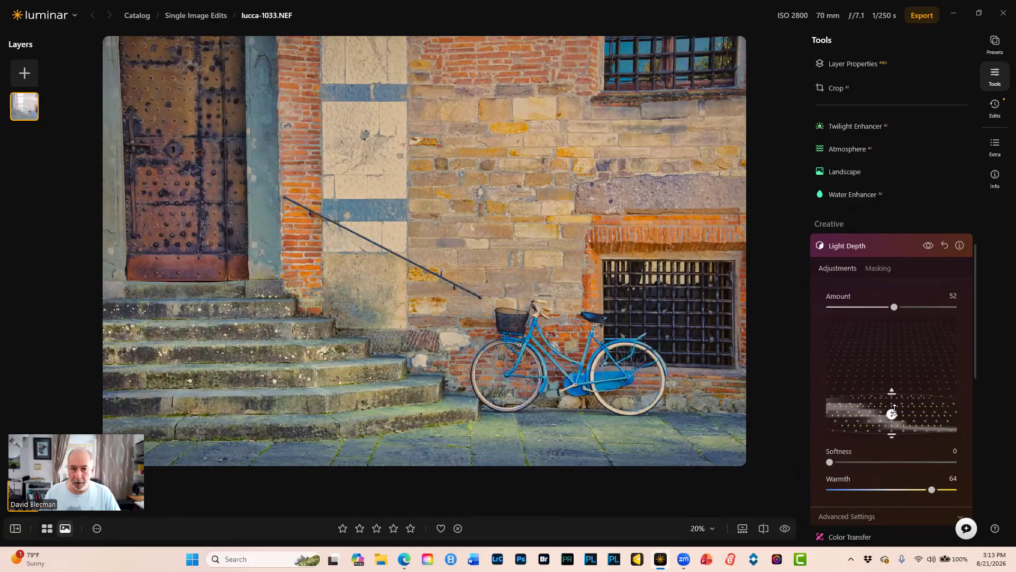
left_click(787, 530)
left_click(787, 529)
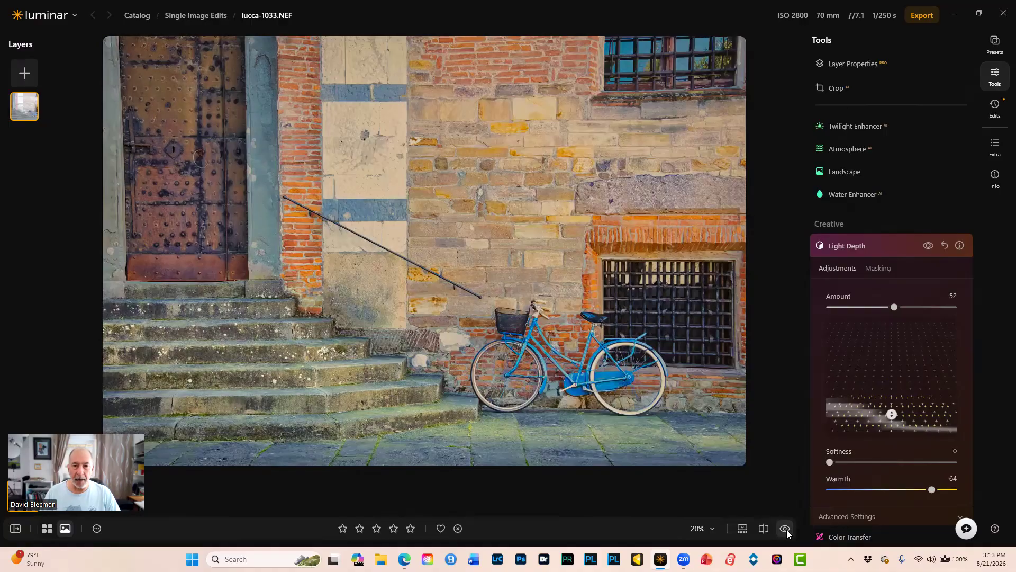
left_click(787, 529)
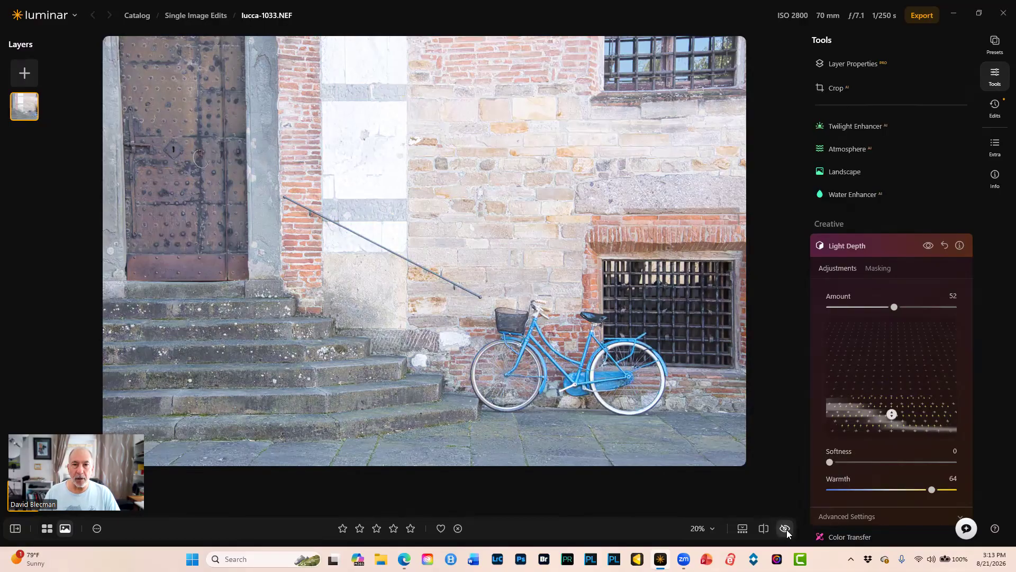
left_click(786, 530)
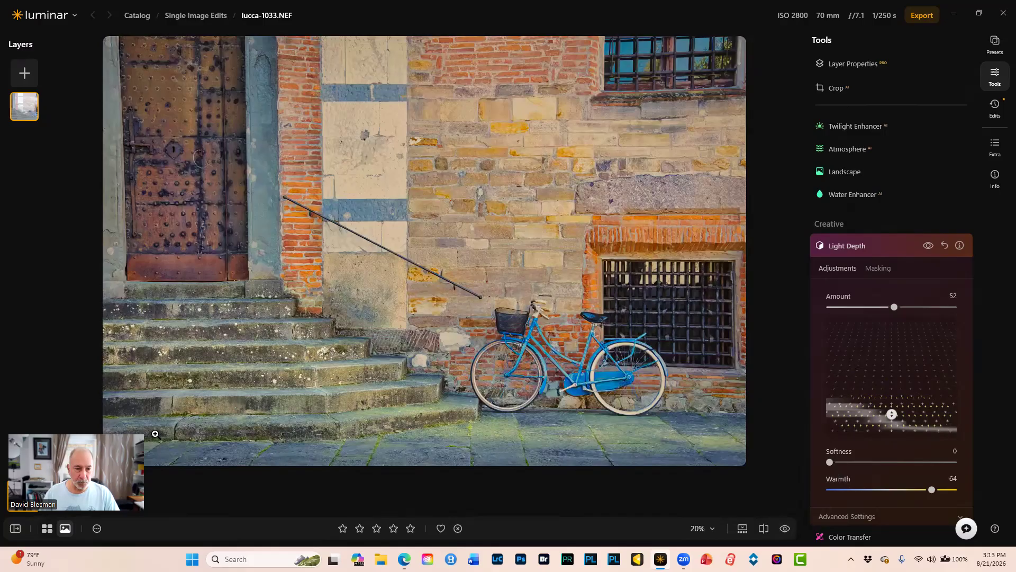